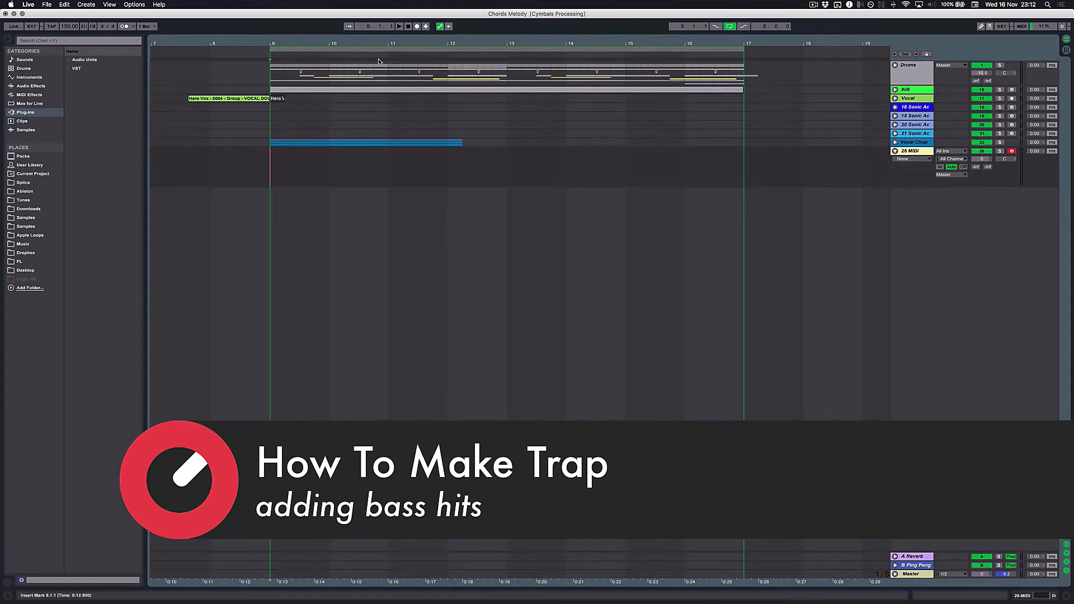
- Load the Sonic Academy A.N.A plug-in onto the empty 26 MIDI track and move its window clear of the arrangement clips
{"action": "key", "text": "space"}
{"action": "key", "text": "space"}
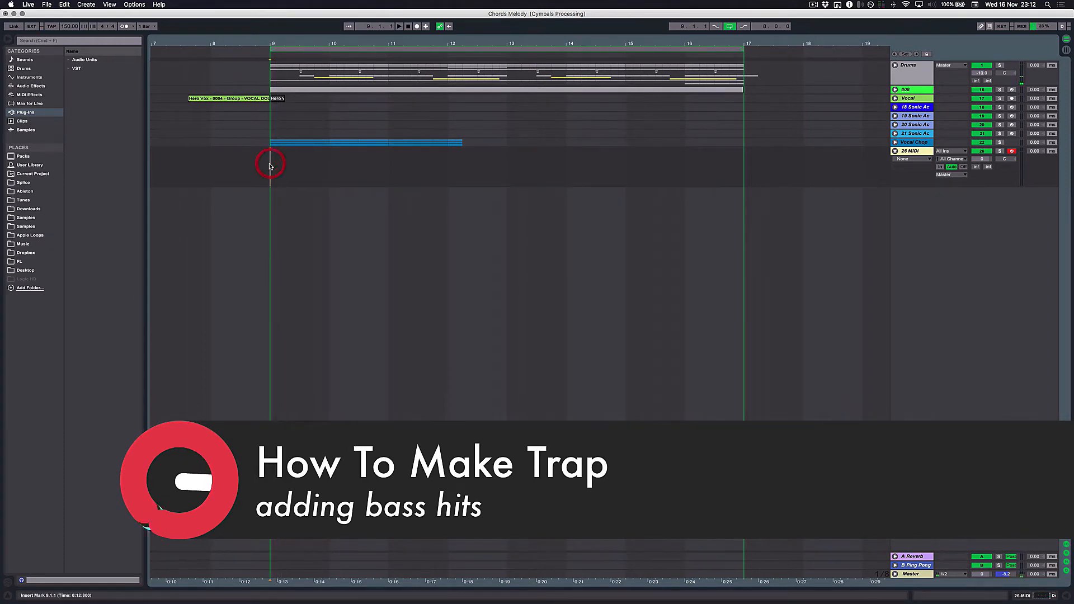
{"action": "left_click", "coordinate": [911, 152]}
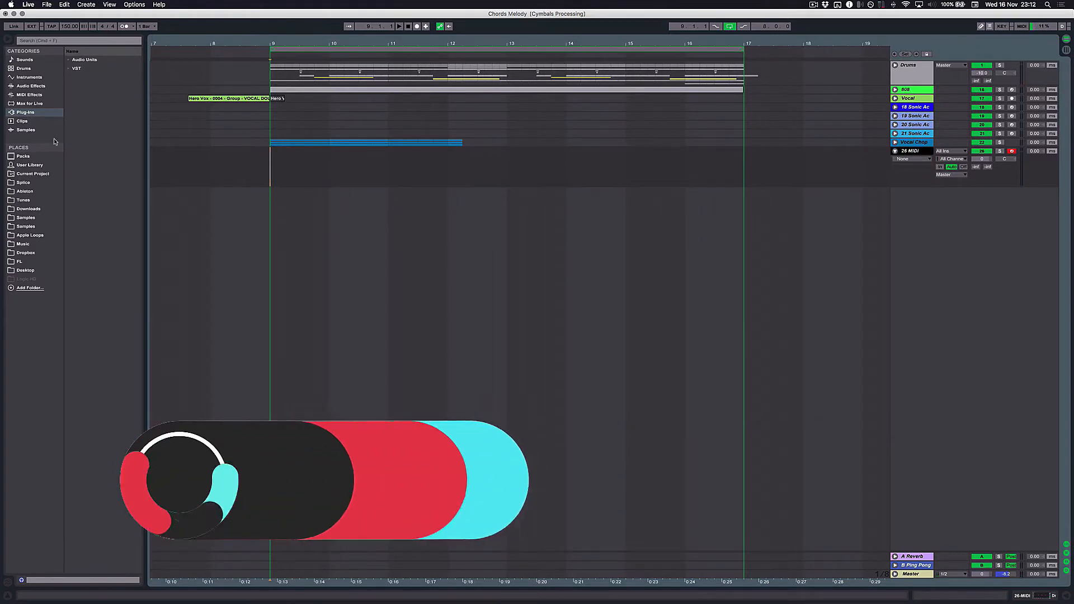
{"action": "left_click", "coordinate": [68, 69]}
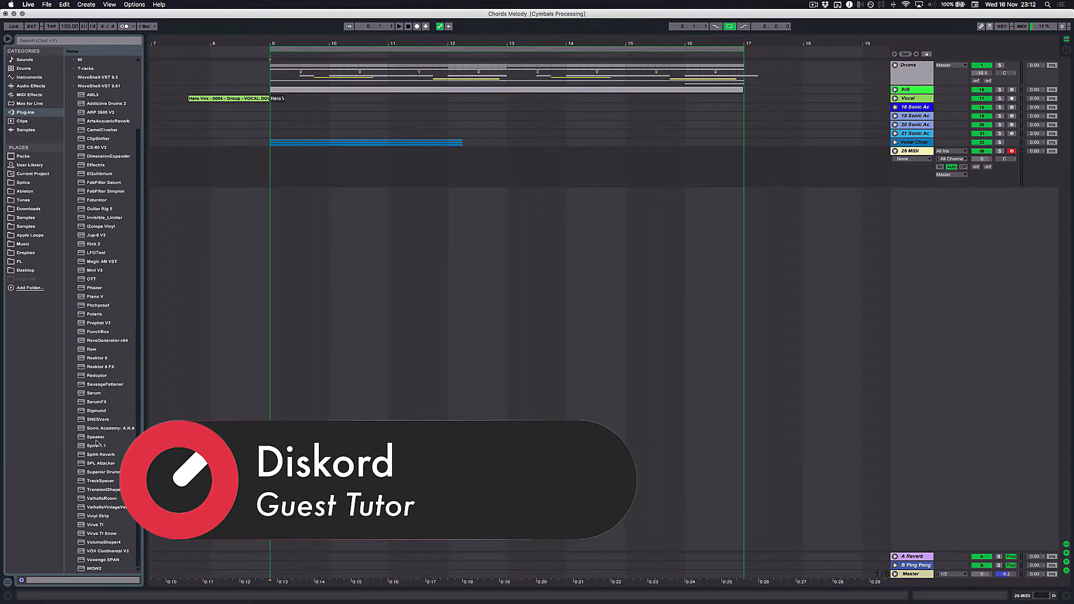
{"action": "double_click", "coordinate": [96, 428]}
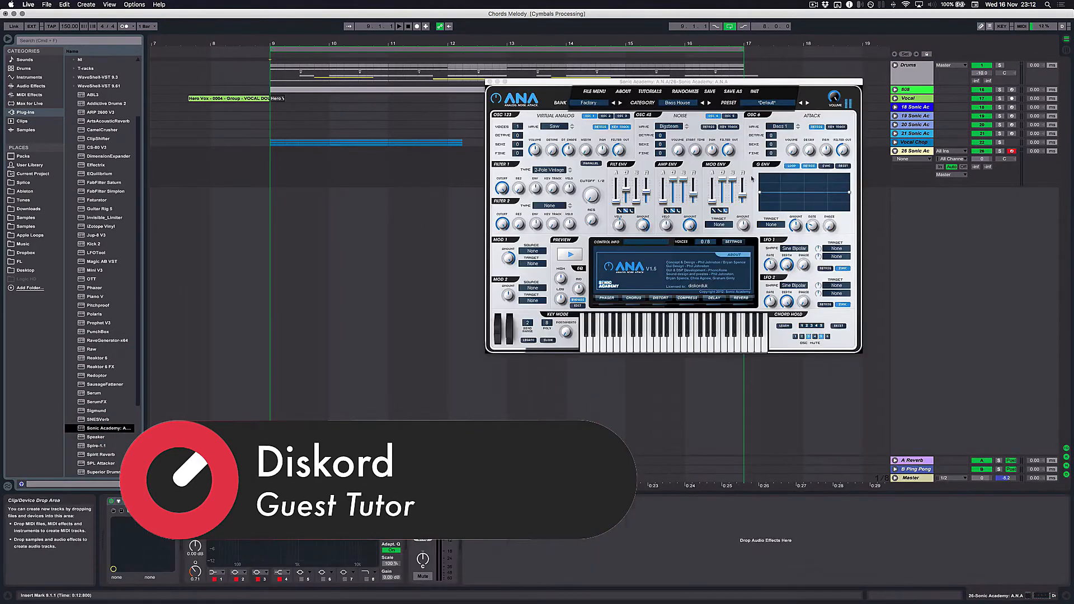
{"action": "left_click_drag", "start_coordinate": [683, 81], "coordinate": [655, 145]}
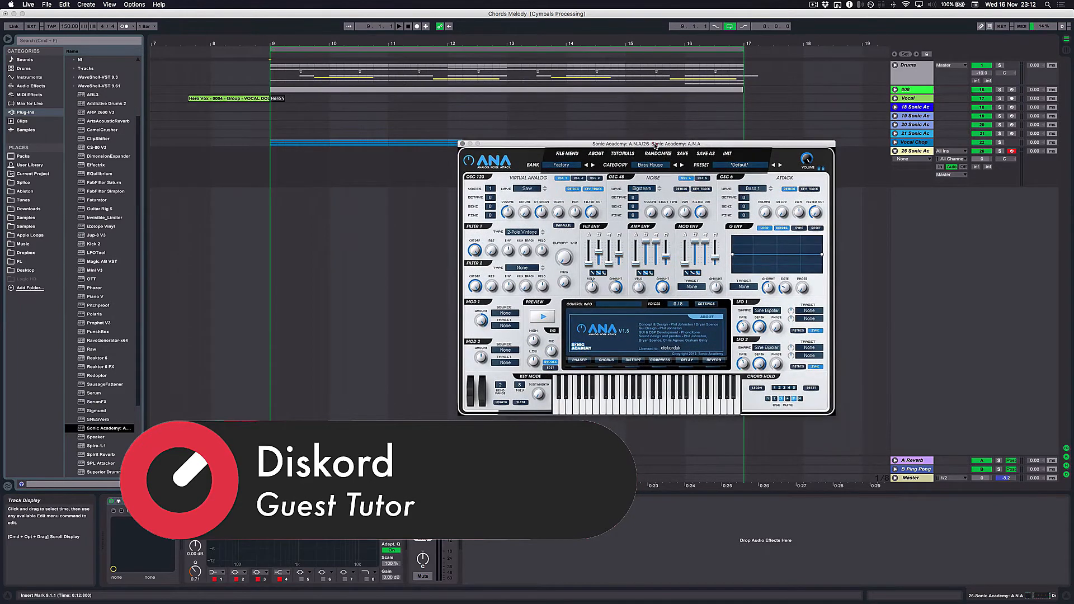
- Select the Sonic Academy Vol 4 Pure Trance bank and choose its Acid 3 preset
{"action": "left_click", "coordinate": [562, 165]}
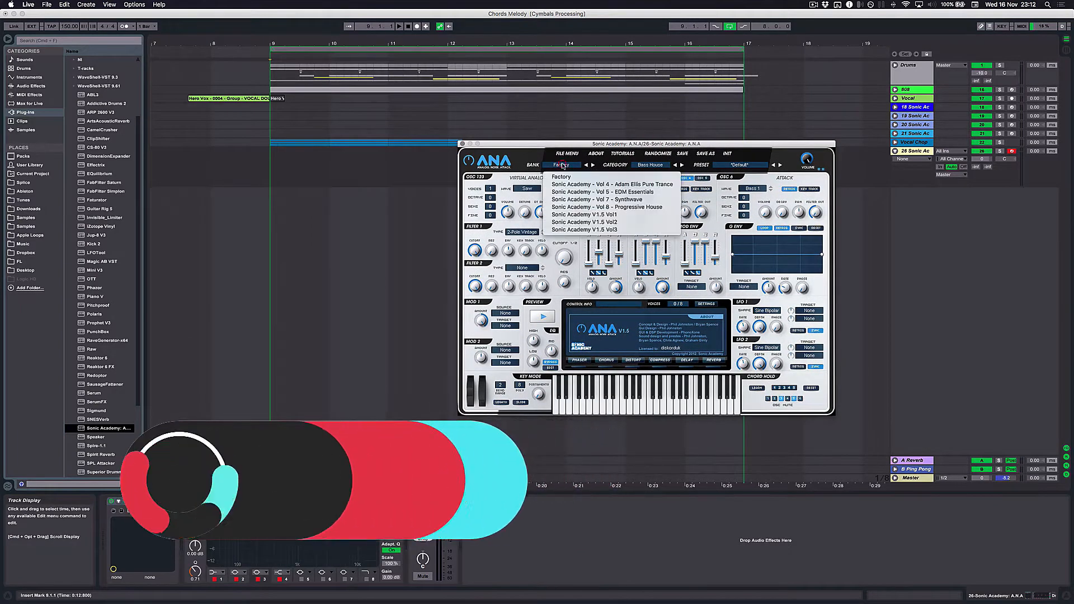
{"action": "left_click", "coordinate": [618, 185]}
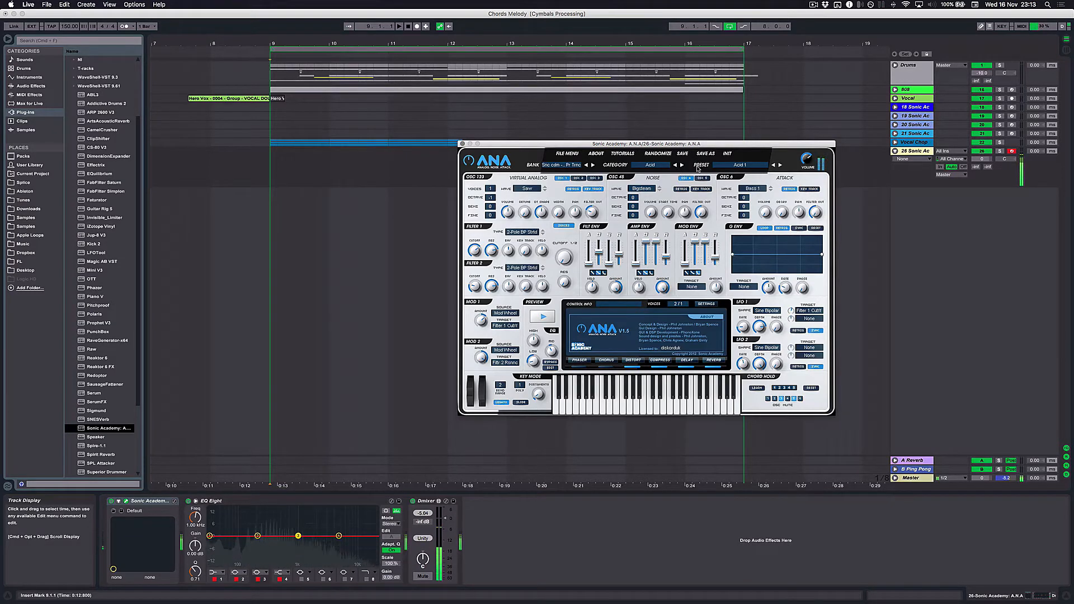
{"action": "left_click", "coordinate": [781, 166]}
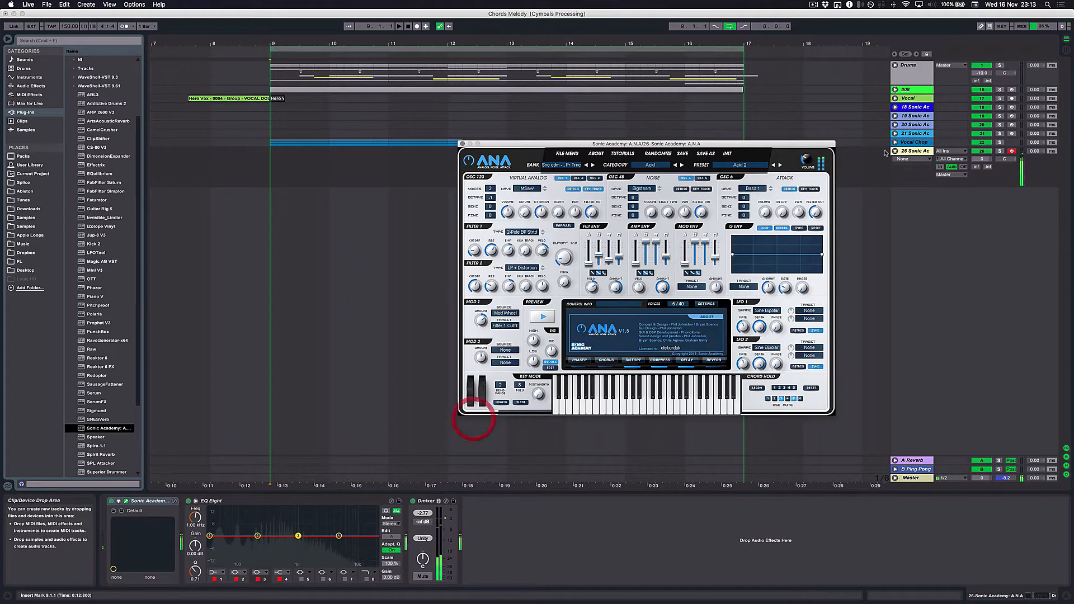
{"action": "left_click", "coordinate": [779, 166]}
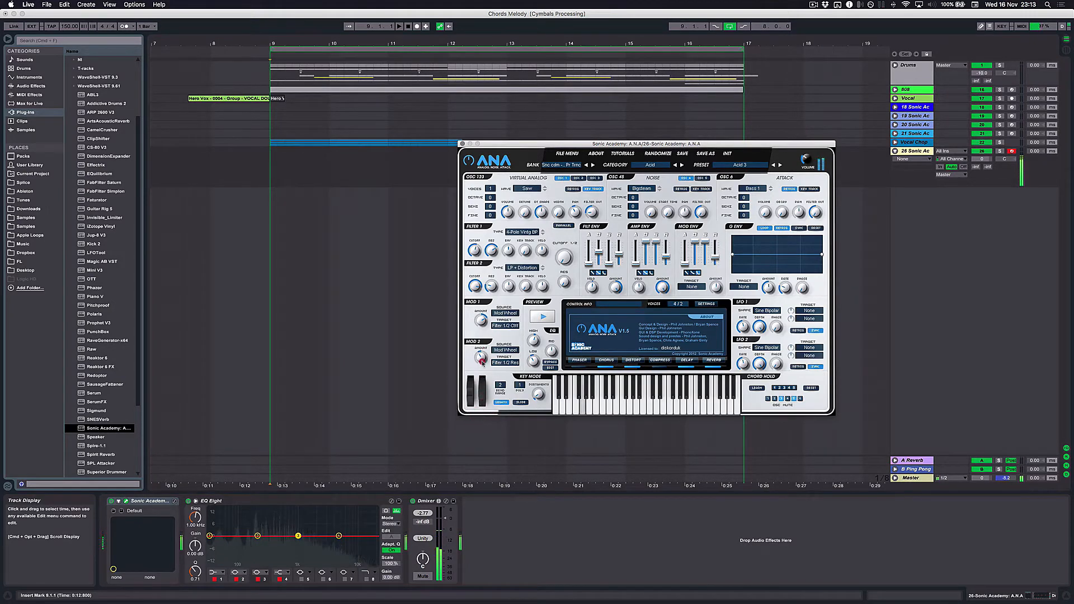
- Try the mod wheel on the preset, switch off its Delay and Reverb, and close the synth window
{"action": "left_click_drag", "start_coordinate": [479, 408], "coordinate": [481, 416]}
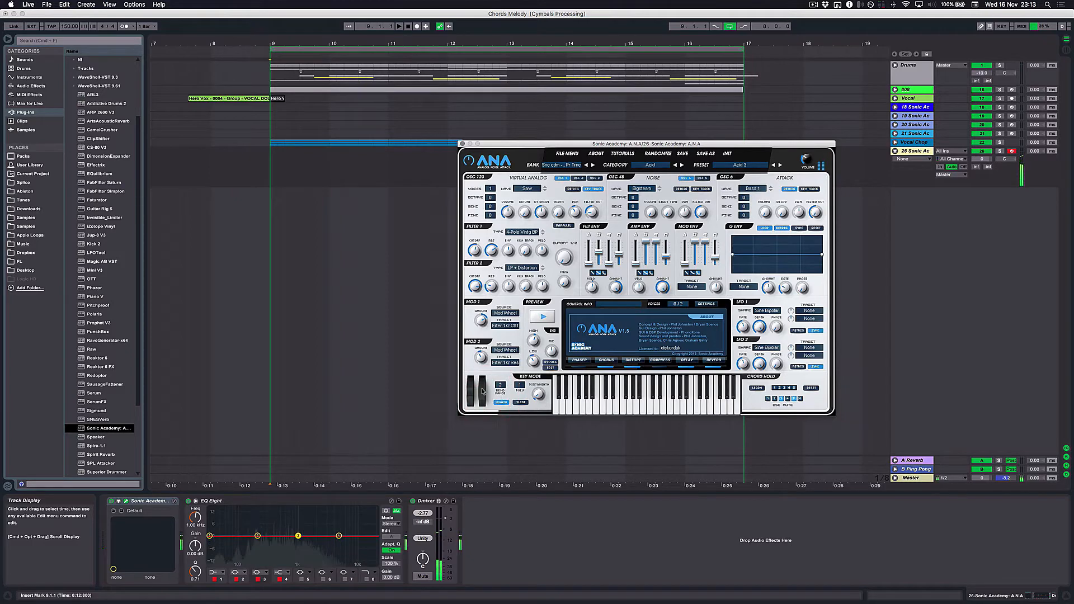
{"action": "mouse_move", "coordinate": [483, 395]}
{"action": "left_mouse_down"}
{"action": "mouse_move", "coordinate": [485, 369]}
{"action": "mouse_move", "coordinate": [488, 414]}
{"action": "left_mouse_up"}
{"action": "left_click", "coordinate": [687, 367]}
{"action": "left_click", "coordinate": [711, 367]}
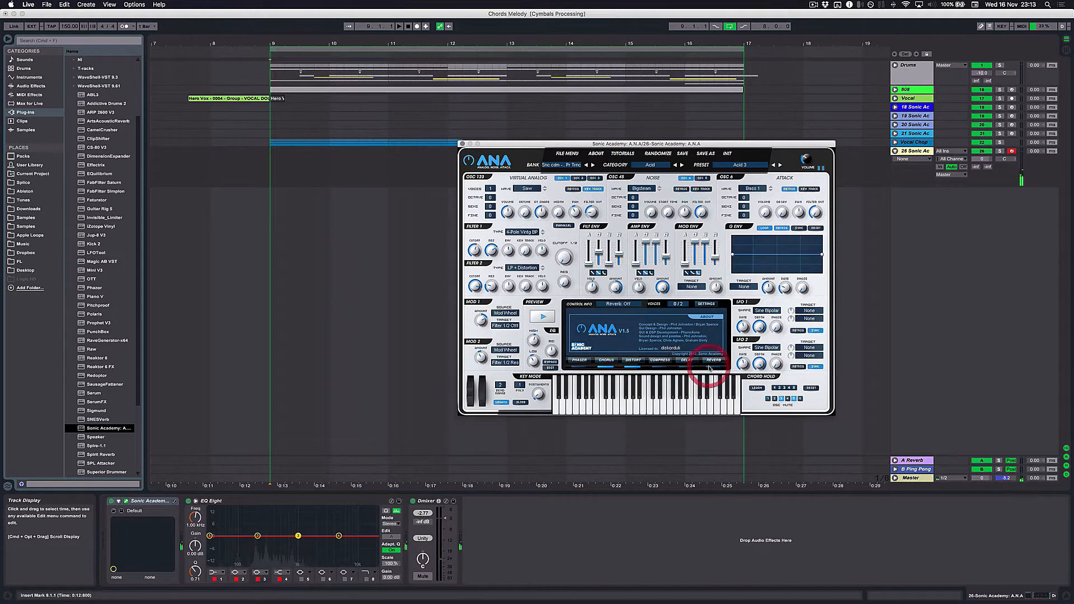
{"action": "mouse_move", "coordinate": [480, 401]}
{"action": "left_mouse_down"}
{"action": "mouse_move", "coordinate": [486, 348]}
{"action": "mouse_move", "coordinate": [483, 391]}
{"action": "left_mouse_up"}
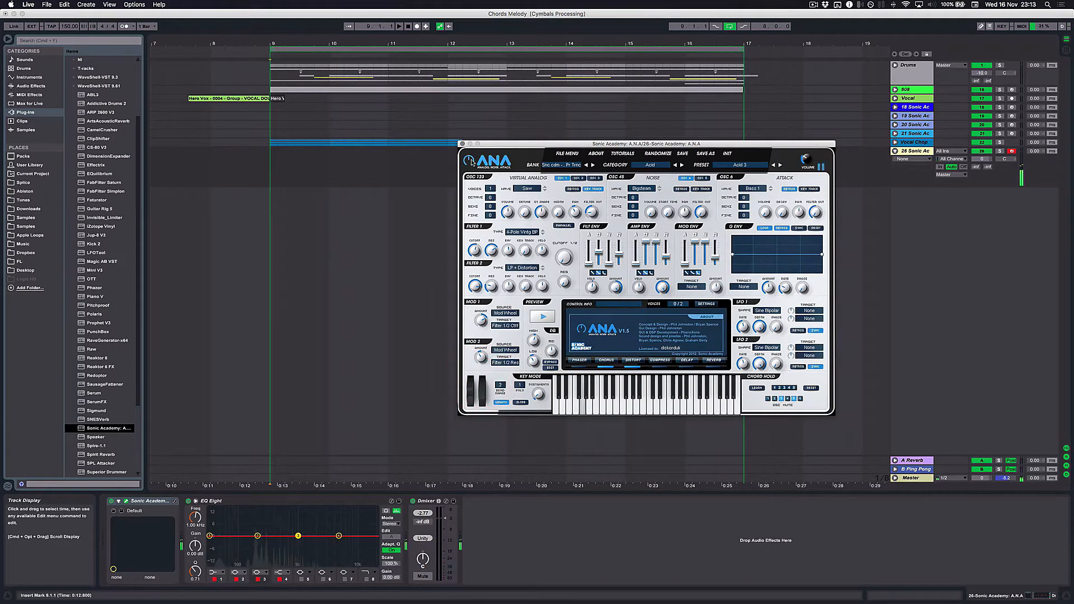
{"action": "left_click", "coordinate": [463, 144]}
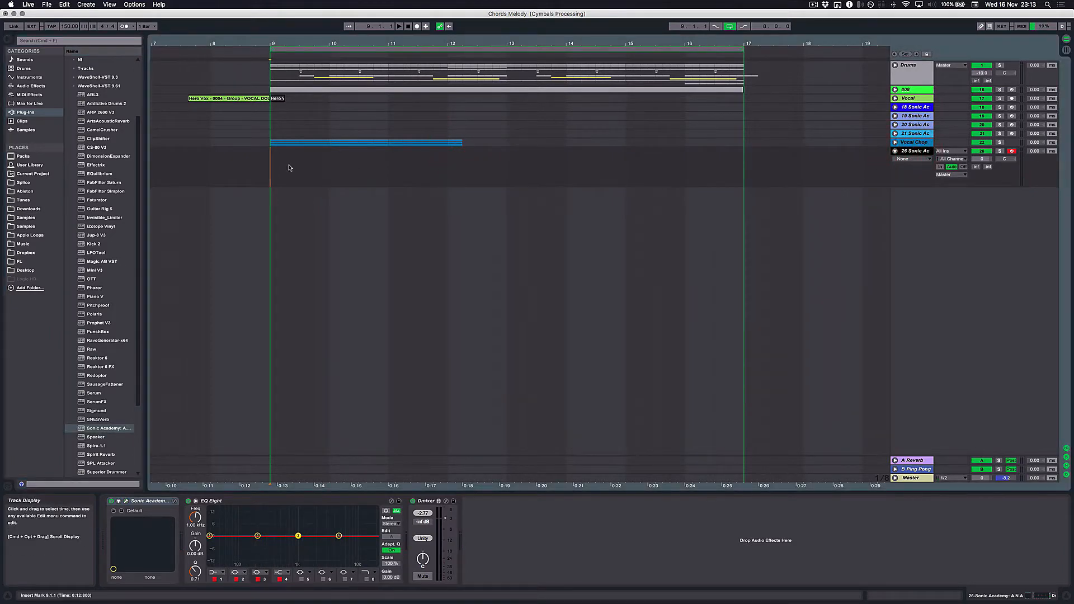
- Shorten the loop range to bar 9 and create a one-bar MIDI clip there on the A.N.A track
{"action": "mouse_move", "coordinate": [270, 161]}
{"action": "left_mouse_down"}
{"action": "mouse_move", "coordinate": [329, 163]}
{"action": "mouse_move", "coordinate": [267, 163]}
{"action": "left_mouse_up"}
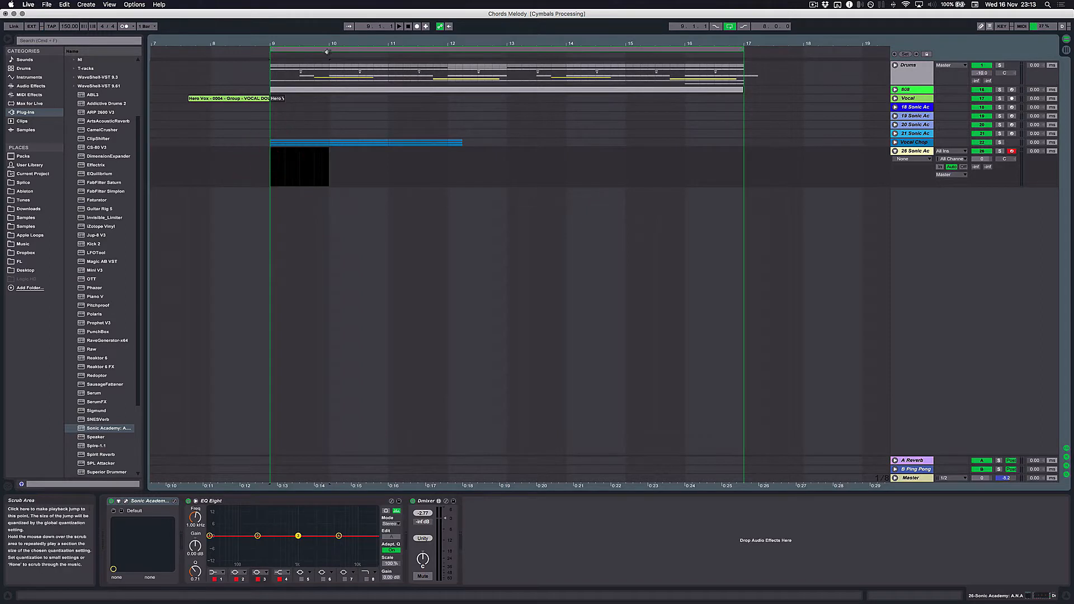
{"action": "left_click_drag", "start_coordinate": [743, 49], "coordinate": [329, 48]}
{"action": "left_click_drag", "start_coordinate": [212, 43], "coordinate": [247, 108]}
{"action": "left_click", "coordinate": [219, 154]}
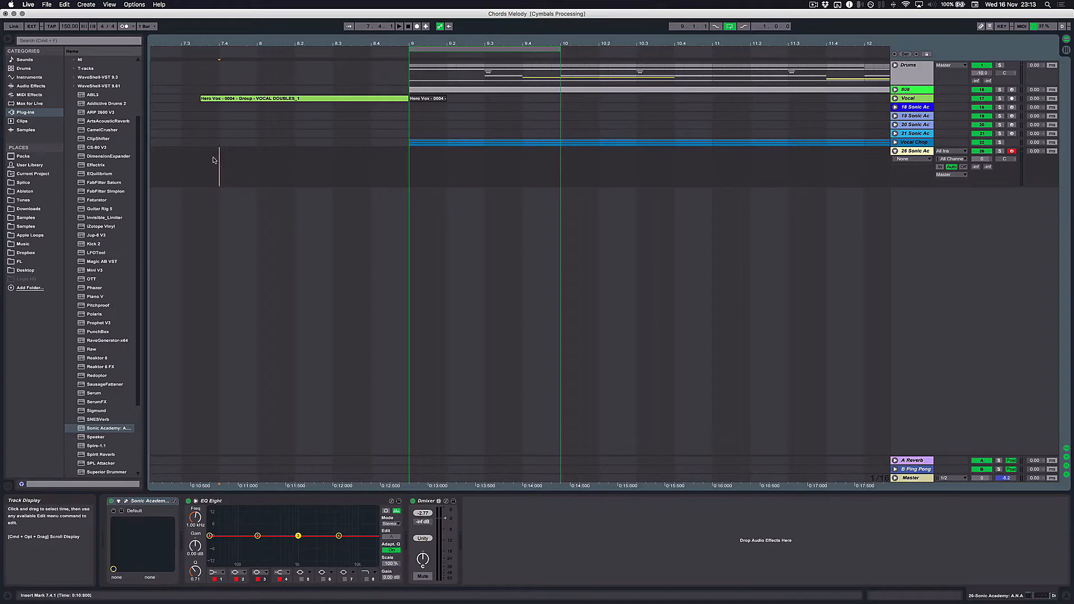
{"action": "left_click_drag", "start_coordinate": [412, 169], "coordinate": [561, 171]}
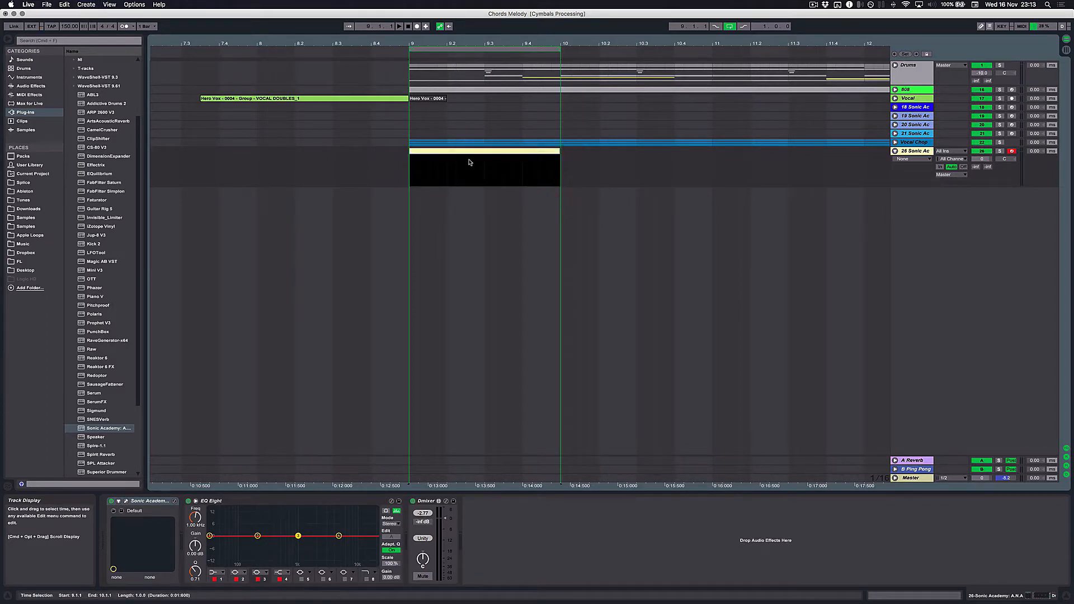
- Draw a G1 note one beat long at the start of the new MIDI clip
{"action": "double_click", "coordinate": [470, 158]}
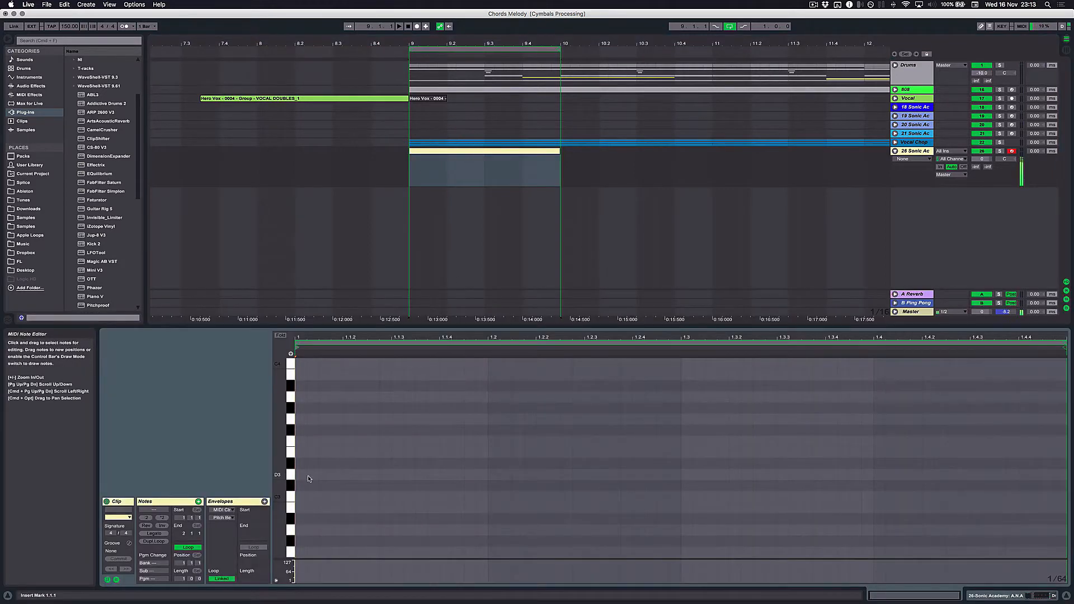
{"action": "left_click_drag", "start_coordinate": [273, 463], "coordinate": [269, 482]}
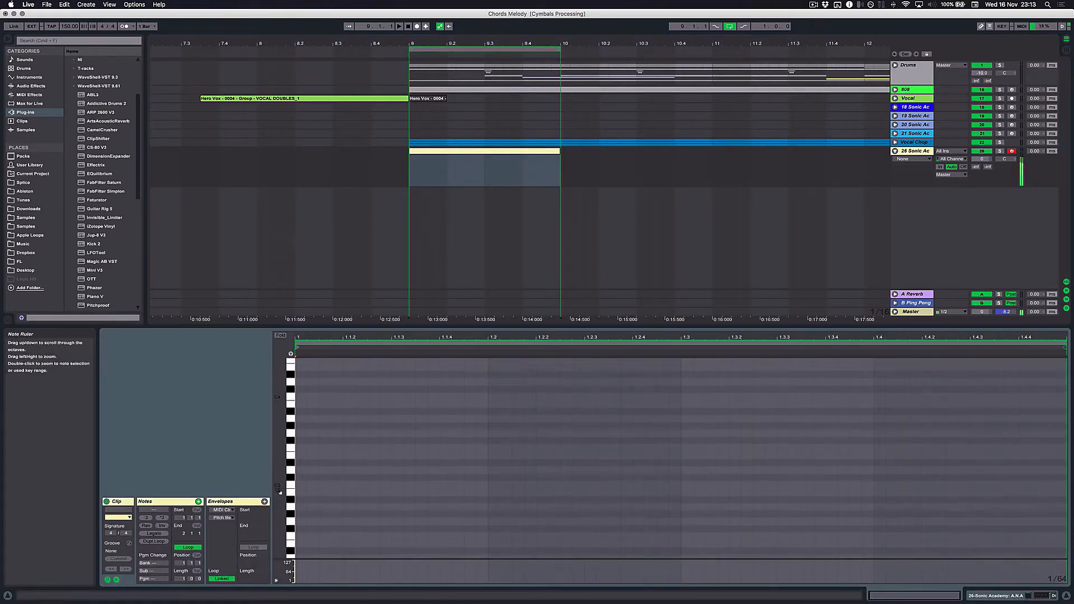
{"action": "scroll", "coordinate": [303, 504], "scroll_direction": "down", "scroll_amount": 3}
{"action": "scroll", "coordinate": [303, 505], "scroll_direction": "down", "scroll_amount": 4}
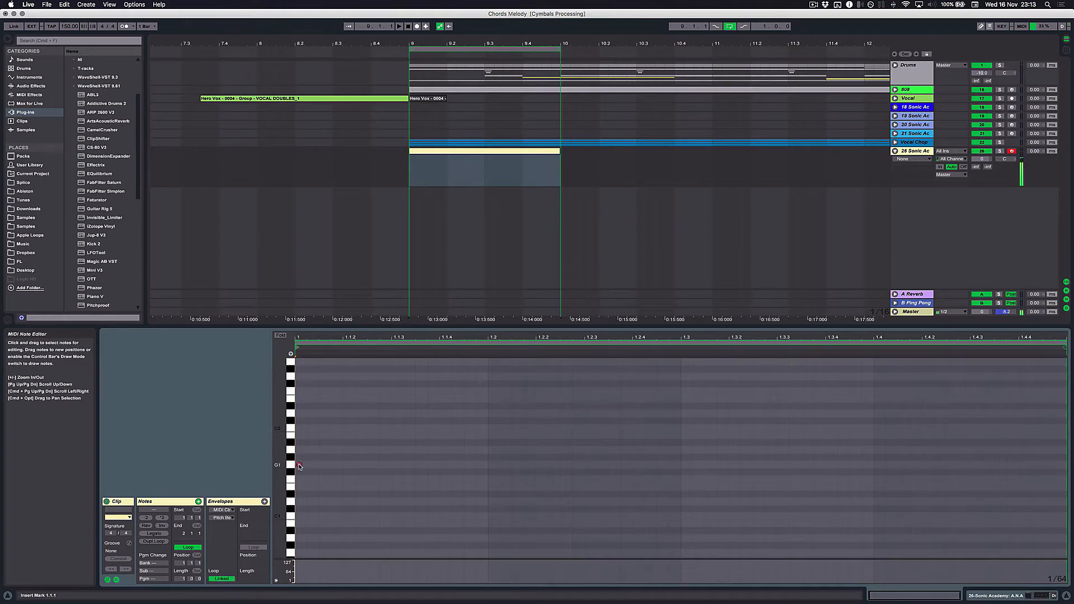
{"action": "double_click", "coordinate": [300, 465]}
{"action": "left_click_drag", "start_coordinate": [307, 465], "coordinate": [487, 466]}
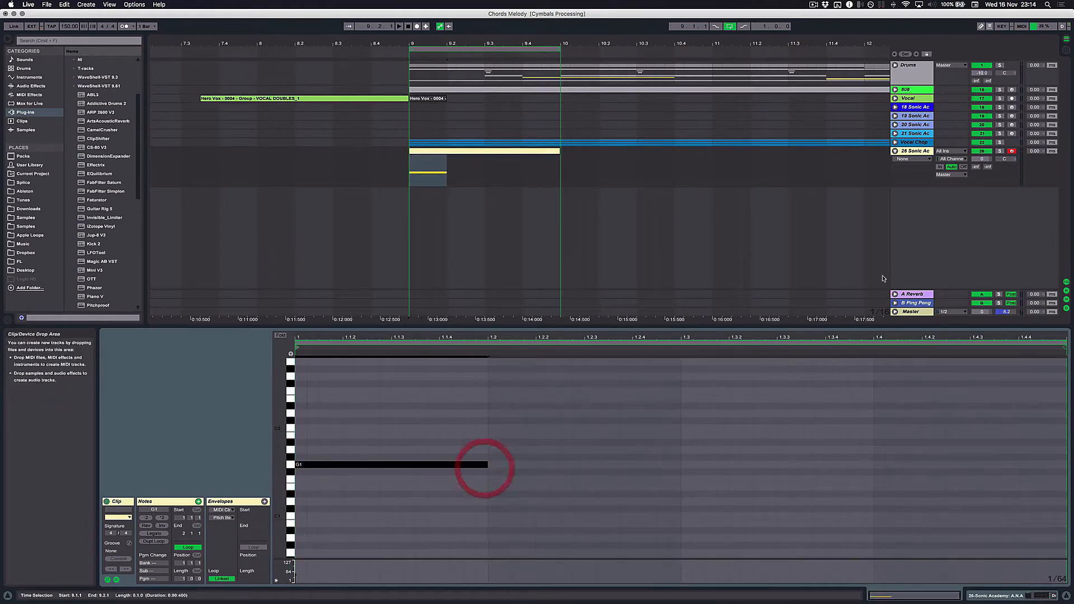
- Audition the looped bar and transpose the clip's bass note down a semitone to F#1
{"action": "left_click", "coordinate": [1001, 152]}
{"action": "key", "text": "space"}
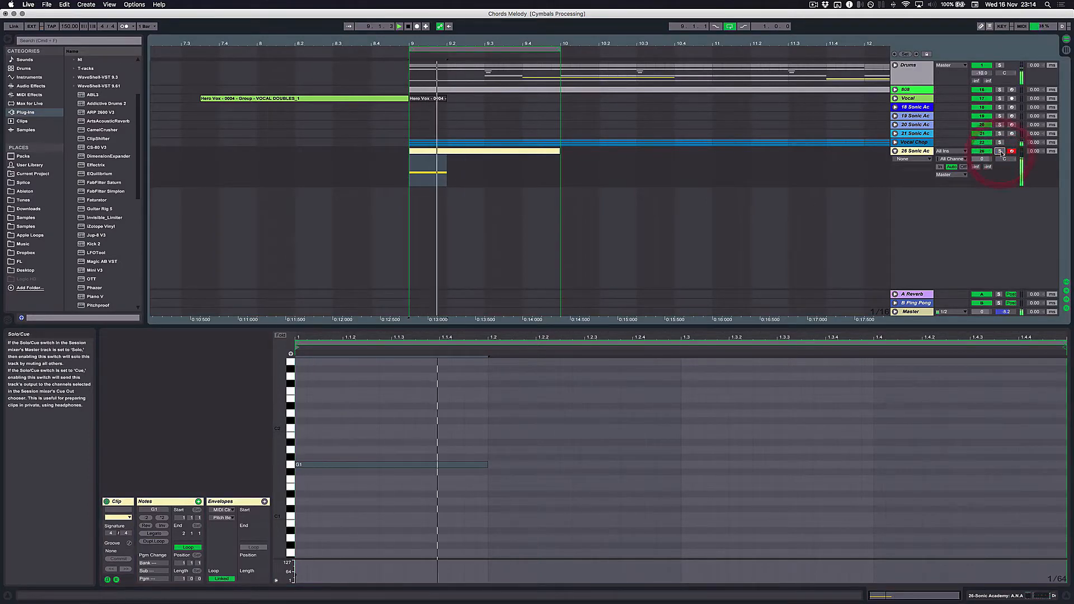
{"action": "left_click", "coordinate": [461, 151]}
{"action": "key", "text": "space"}
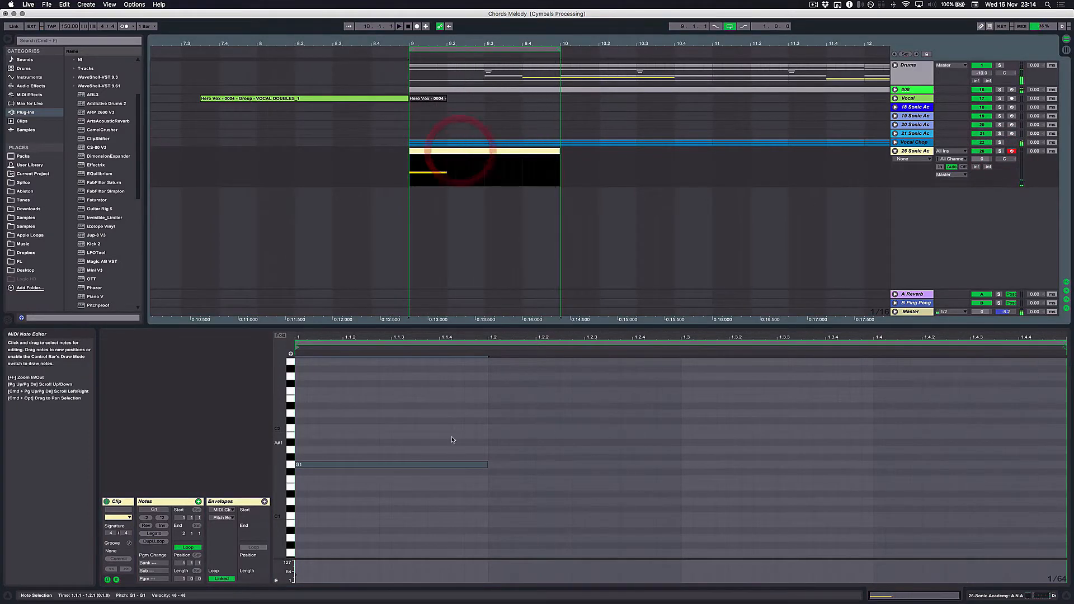
{"action": "left_click_drag", "start_coordinate": [418, 428], "coordinate": [459, 516]}
{"action": "key", "text": "Down"}
{"action": "key", "text": "space"}
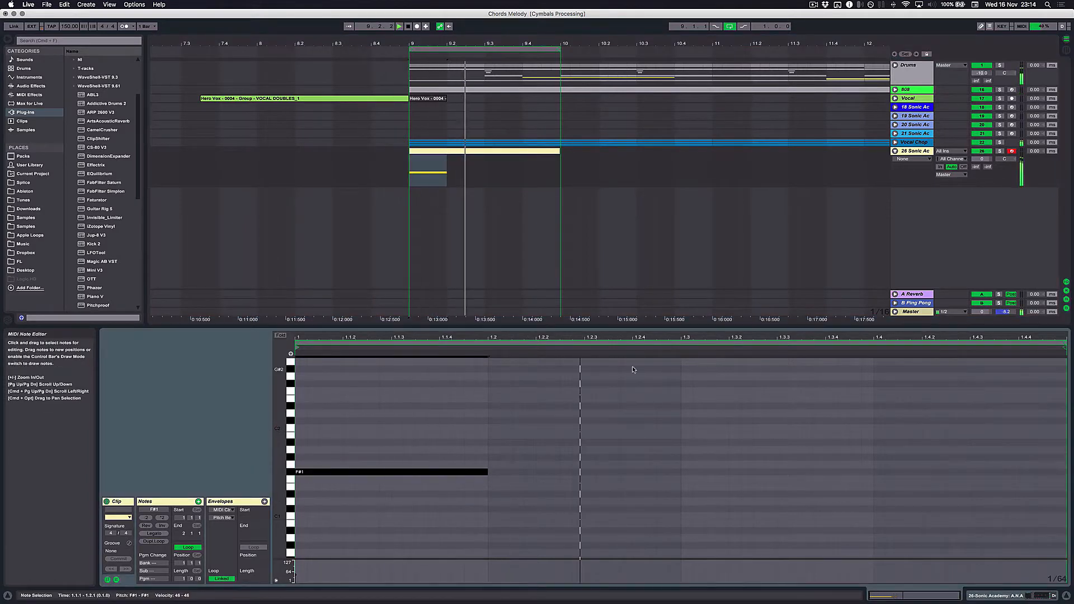
{"action": "left_click", "coordinate": [918, 151]}
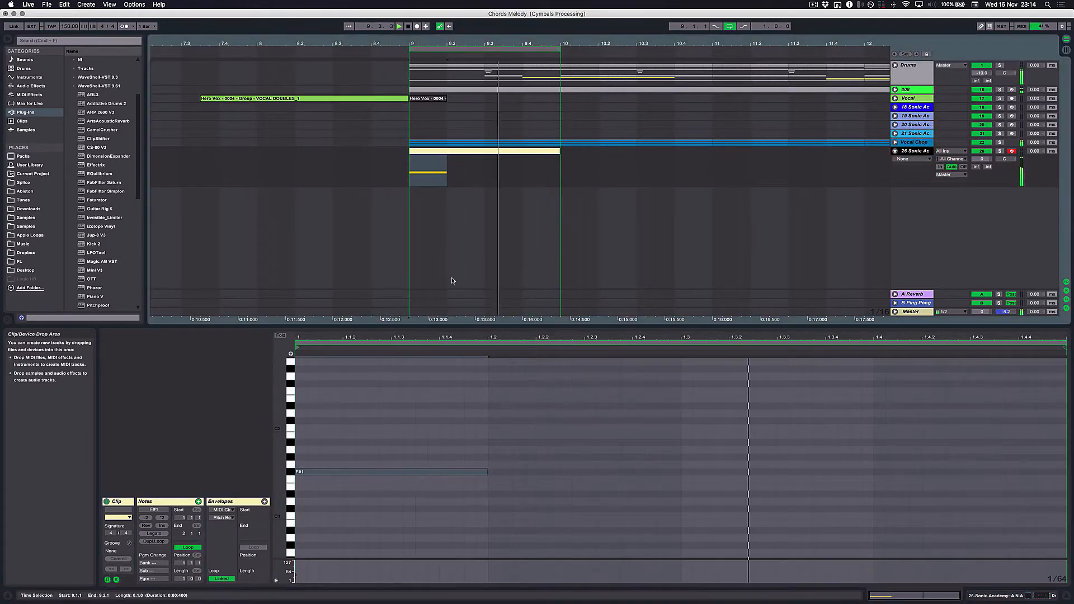
{"action": "left_click", "coordinate": [422, 152]}
{"action": "key", "text": "space"}
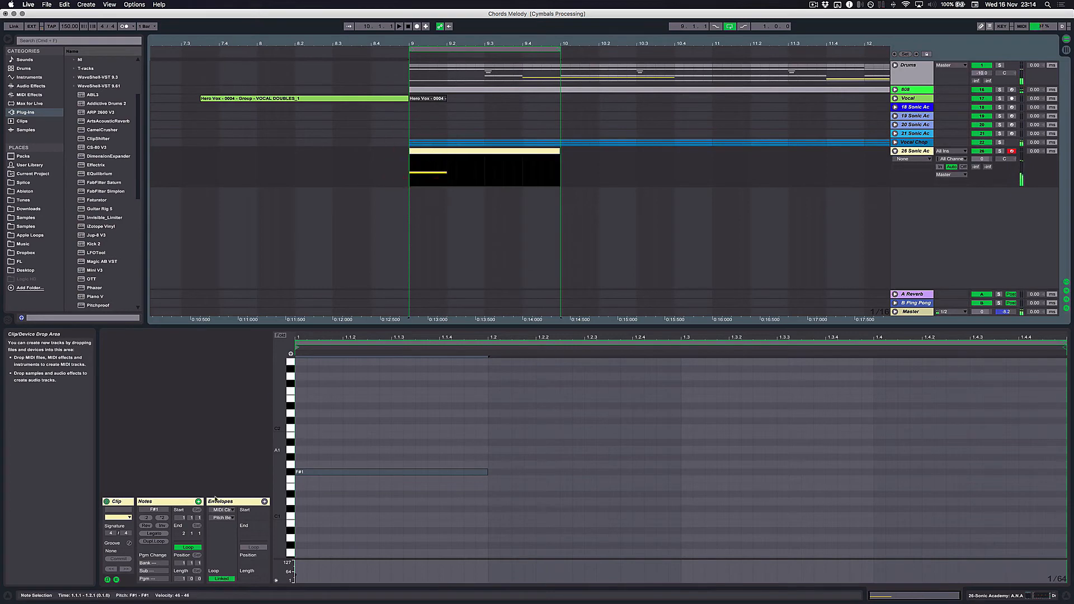
- In the clip's 1 - Modulation envelope, draw a ramp peaking near 1.1.3 and falling to zero just before 1.2
{"action": "left_click", "coordinate": [264, 501]}
{"action": "left_click", "coordinate": [223, 510]}
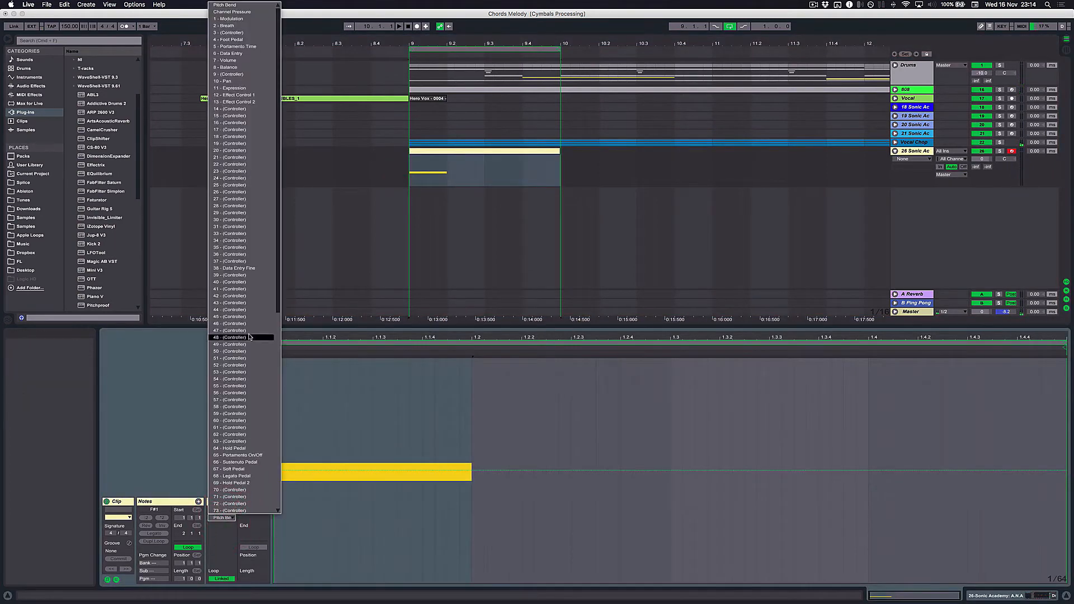
{"action": "left_click", "coordinate": [239, 19]}
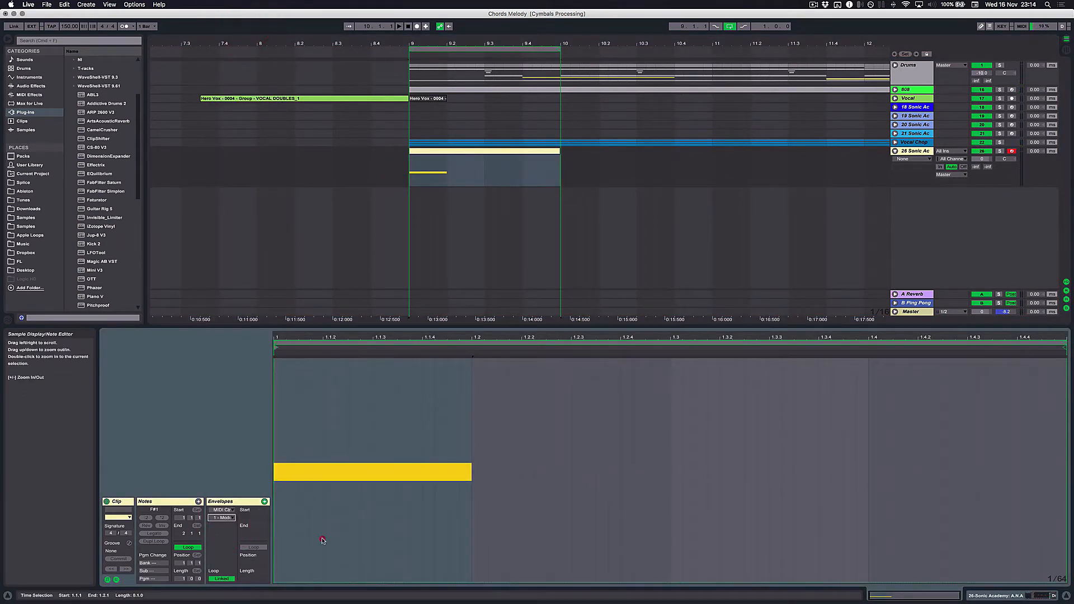
{"action": "left_click", "coordinate": [323, 539]}
{"action": "left_click", "coordinate": [300, 559]}
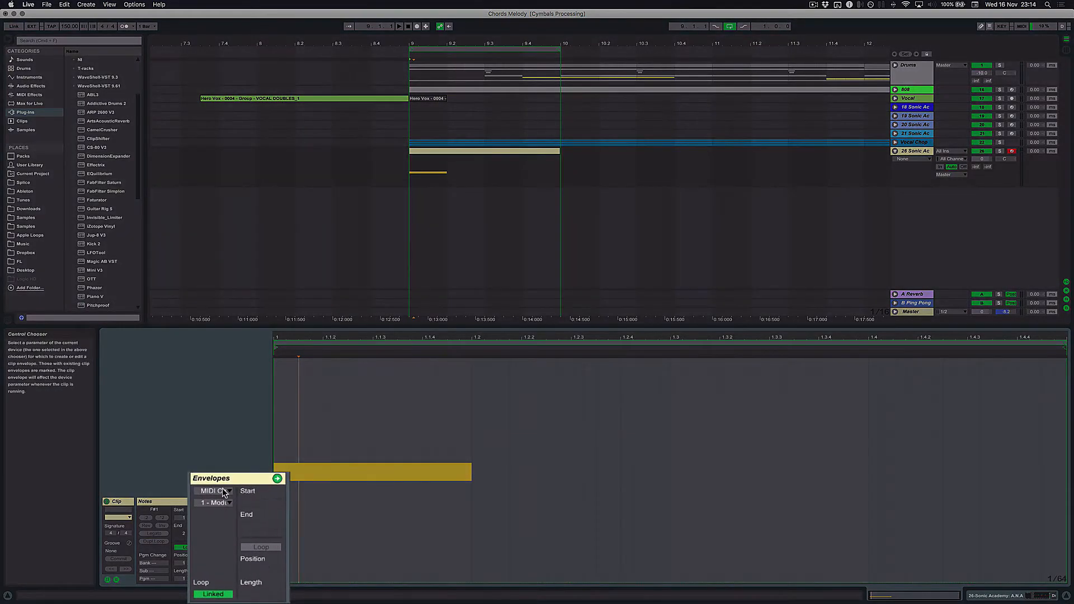
{"action": "left_click", "coordinate": [222, 518]}
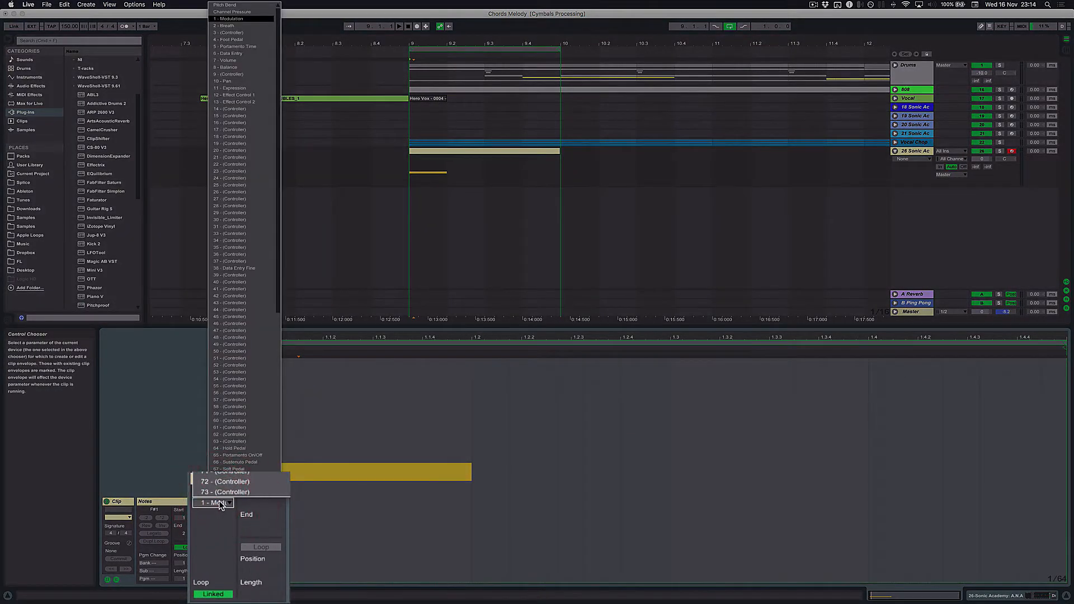
{"action": "left_click", "coordinate": [221, 504]}
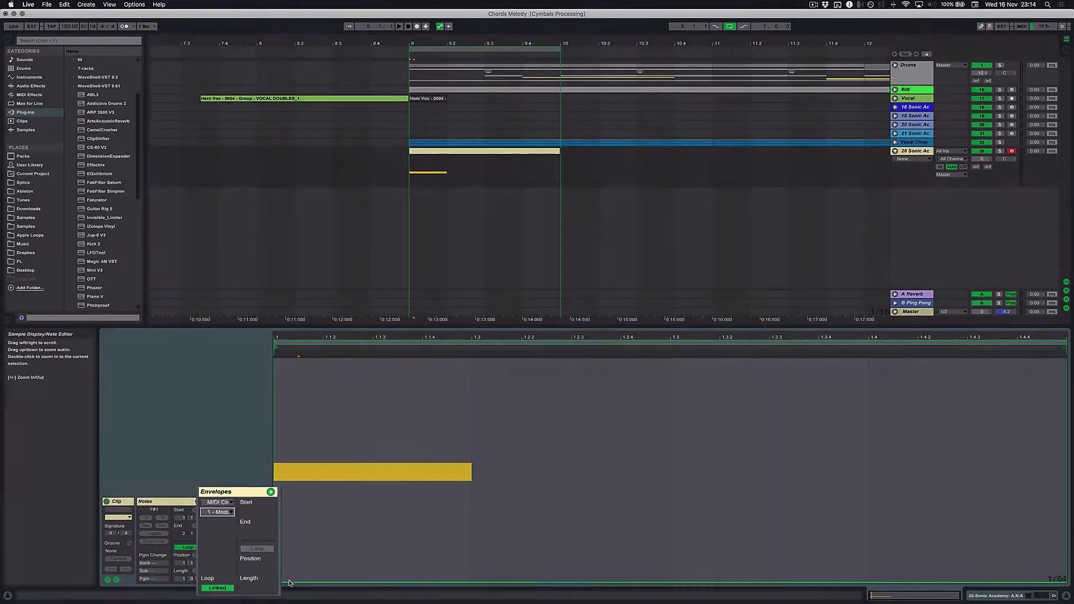
{"action": "left_click", "coordinate": [290, 583]}
{"action": "left_click_drag", "start_coordinate": [365, 582], "coordinate": [460, 583]}
- Play the loop and lower the A.N.A track's volume to -2.6 dB
{"action": "key", "text": "space"}
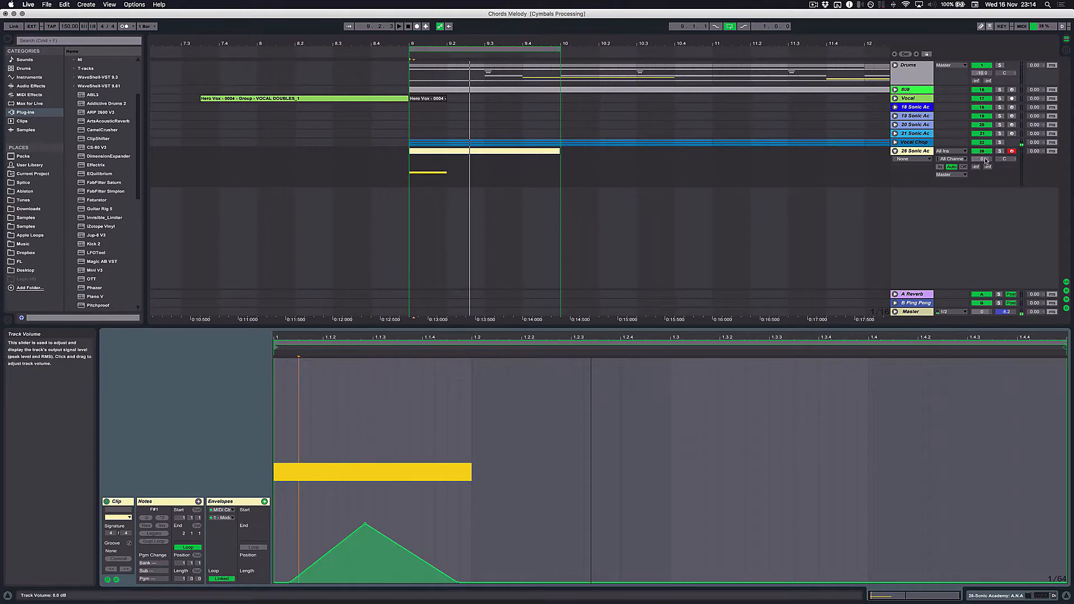
{"action": "left_click_drag", "start_coordinate": [983, 158], "coordinate": [986, 161]}
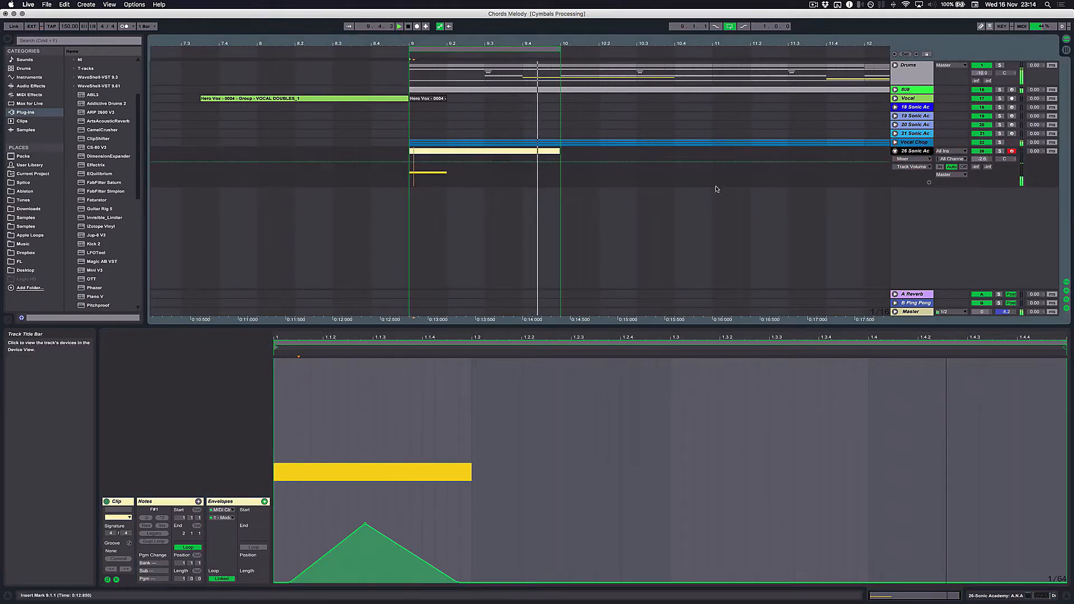
{"action": "key", "text": "space"}
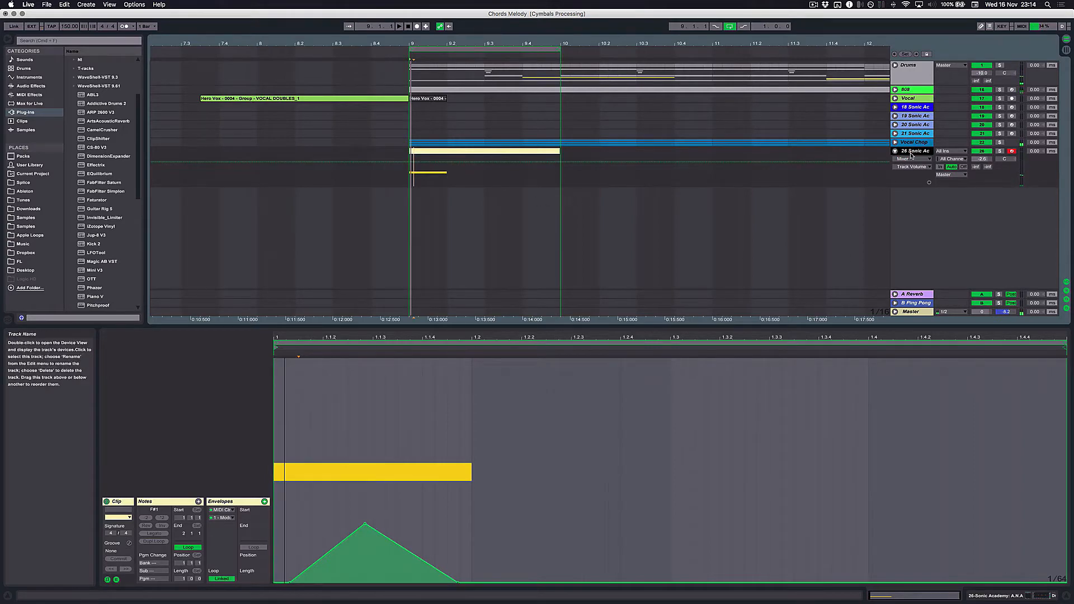
- Add Multiband Dynamics at the end of the A.N.A track's device chain and set its Amount to 92%
{"action": "left_click", "coordinate": [1030, 597]}
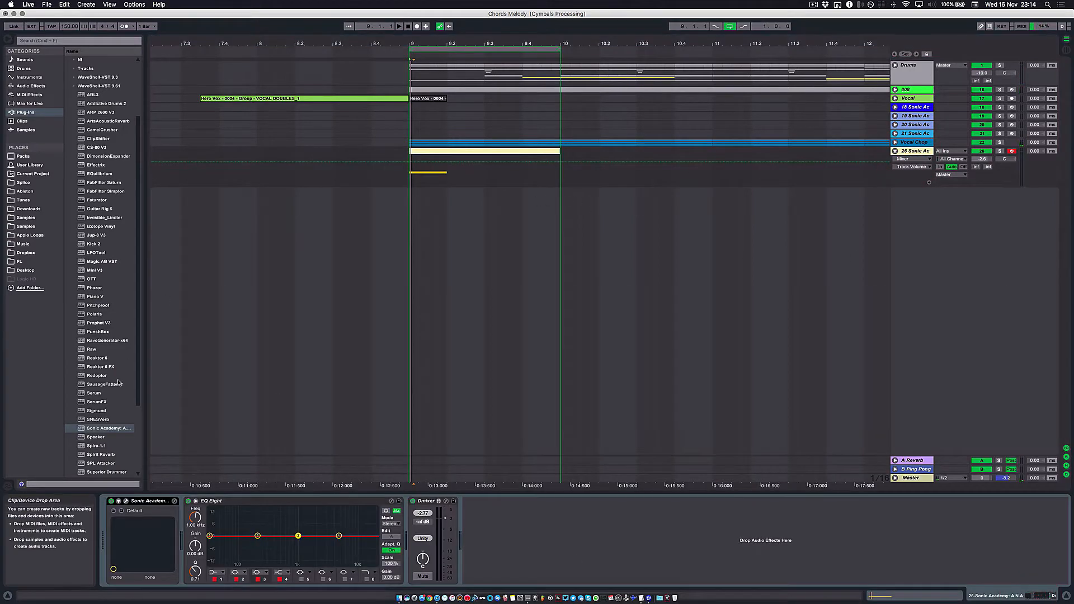
{"action": "left_click", "coordinate": [31, 86]}
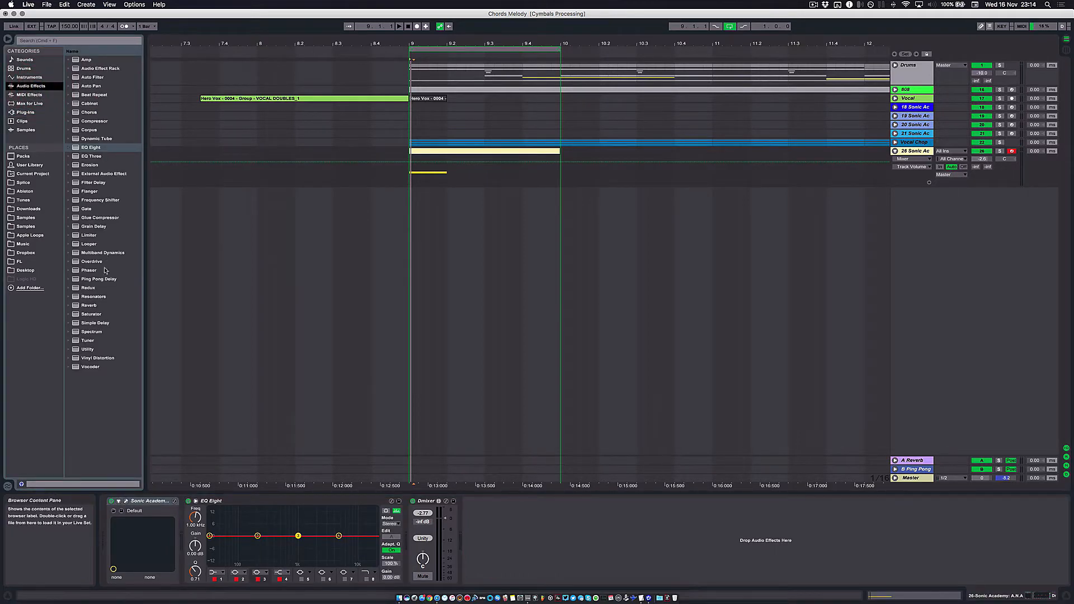
{"action": "left_click_drag", "start_coordinate": [91, 255], "coordinate": [667, 504]}
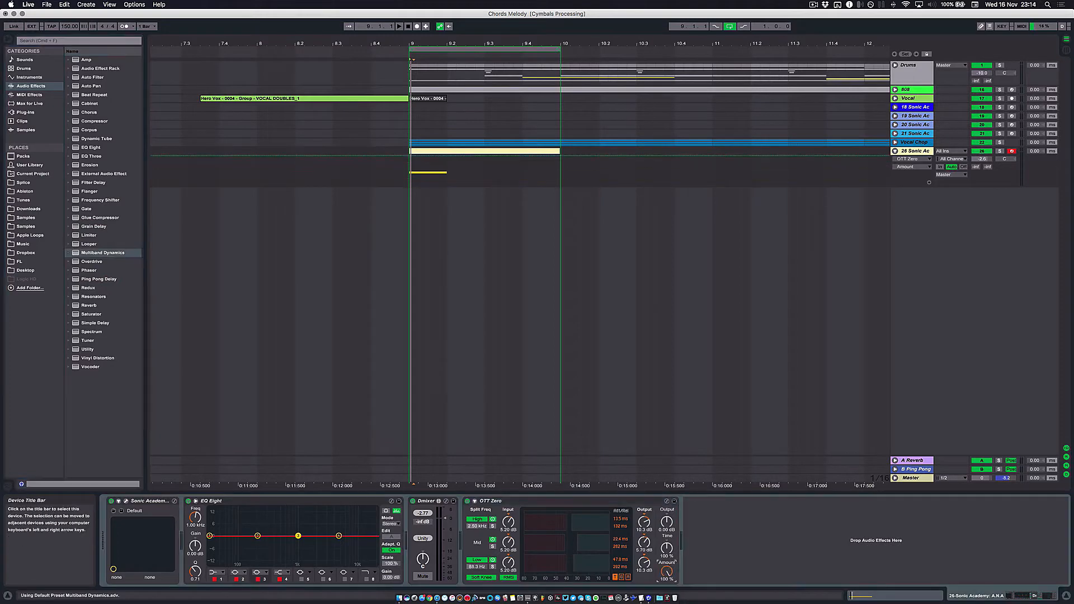
{"action": "left_click_drag", "start_coordinate": [668, 574], "coordinate": [669, 579]}
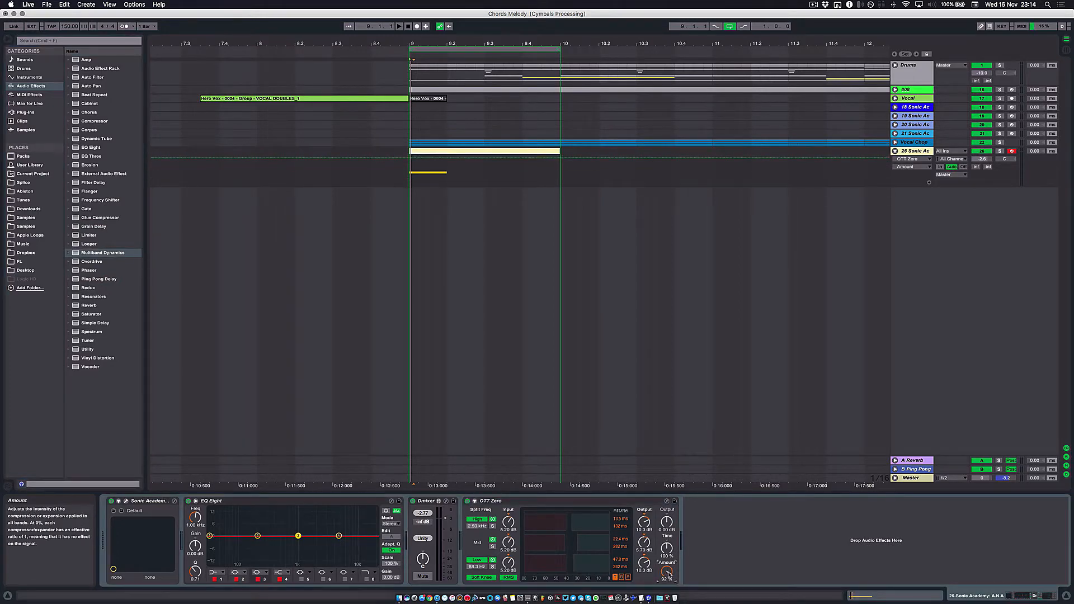
- Solo the A.N.A track and audition the looped bar through the multiband compression
{"action": "key", "text": "space"}
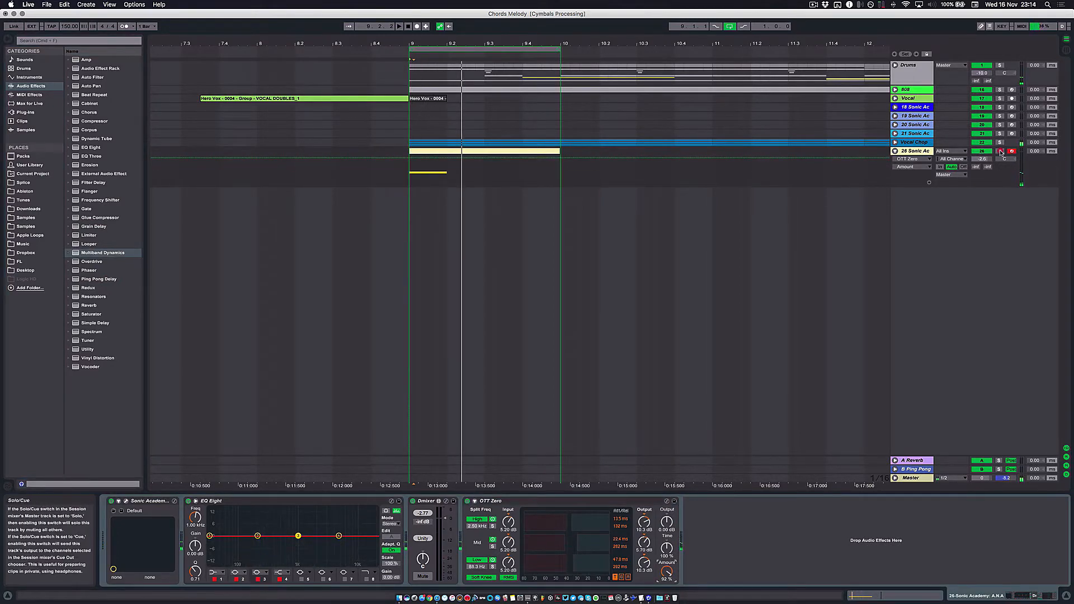
{"action": "left_click", "coordinate": [1001, 152]}
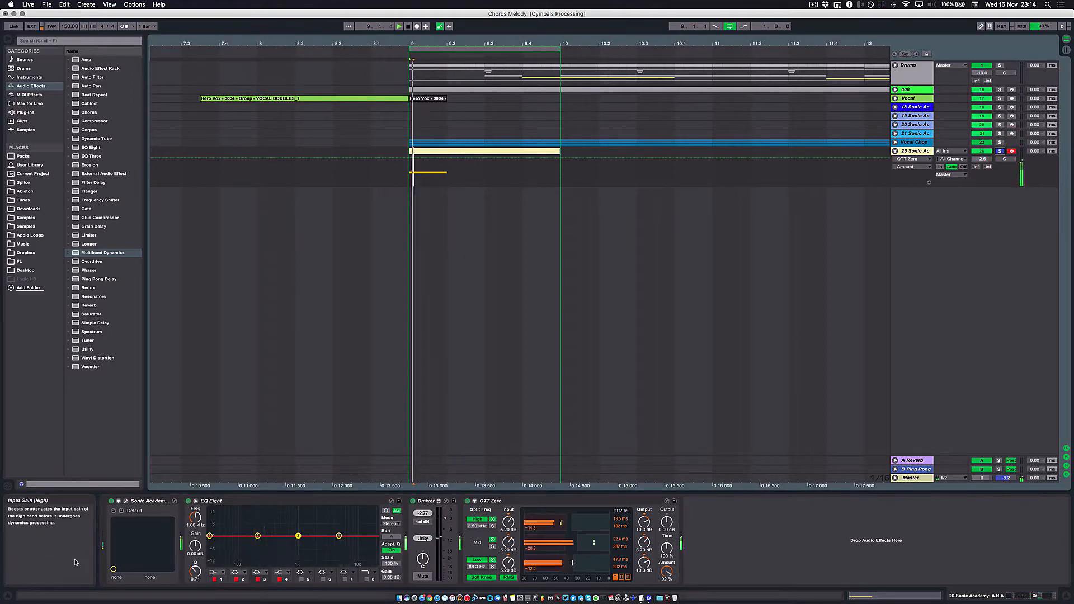
{"action": "key", "text": "space"}
- Open the A.N.A synth, set its amp envelope release to 4 ms and audition the loop
{"action": "left_click", "coordinate": [126, 501]}
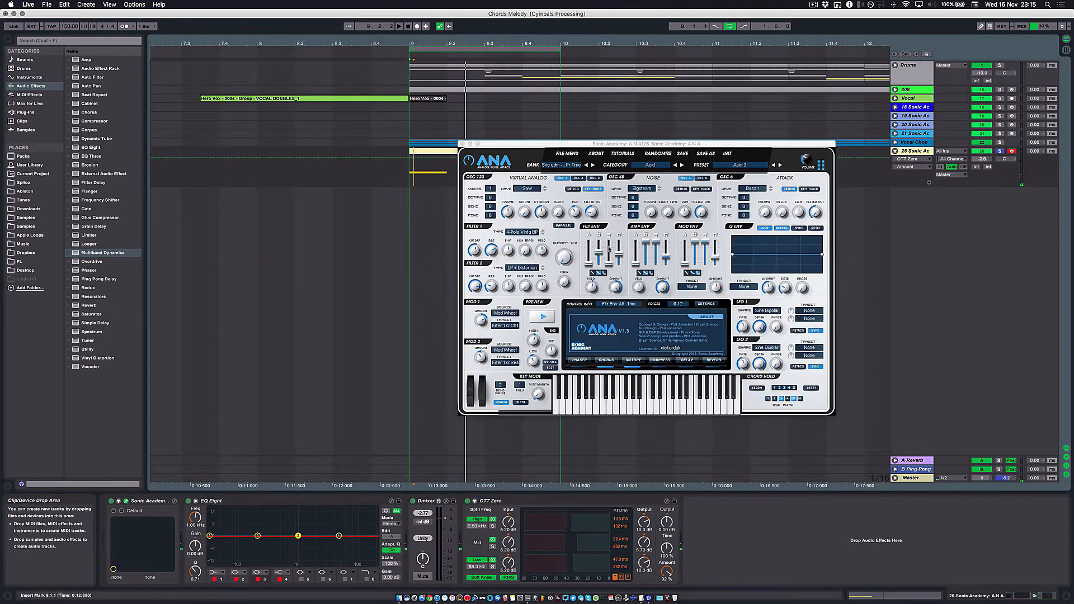
{"action": "left_click_drag", "start_coordinate": [619, 253], "coordinate": [665, 260]}
{"action": "key", "text": "space"}
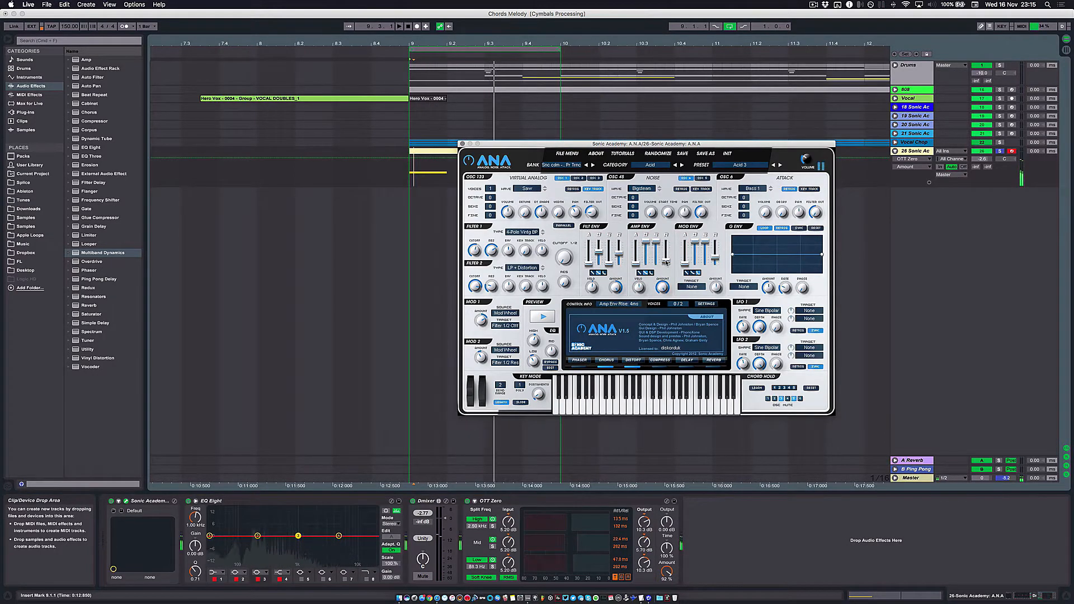
{"action": "key", "text": "space"}
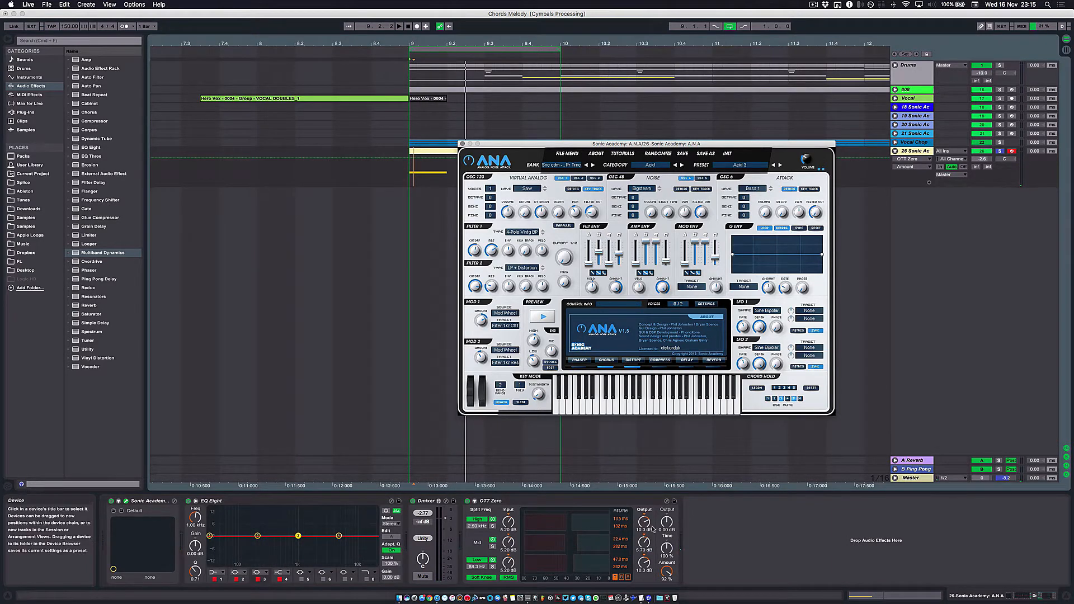
- Set the OTT Zero device's Amount to 100% and audition the loop
{"action": "left_click_drag", "start_coordinate": [667, 574], "coordinate": [667, 570]}
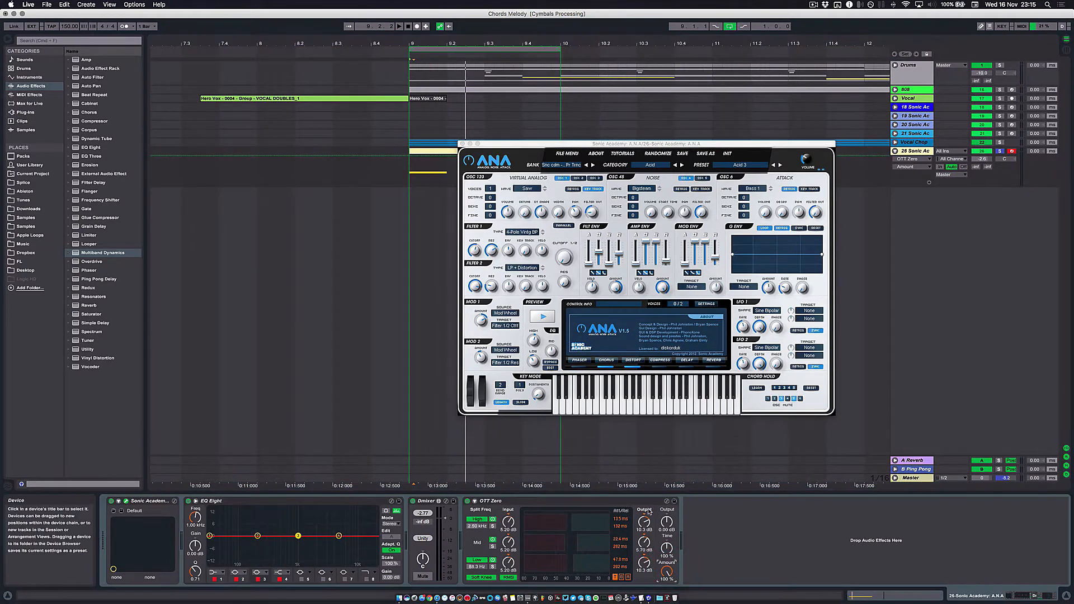
{"action": "key", "text": "space"}
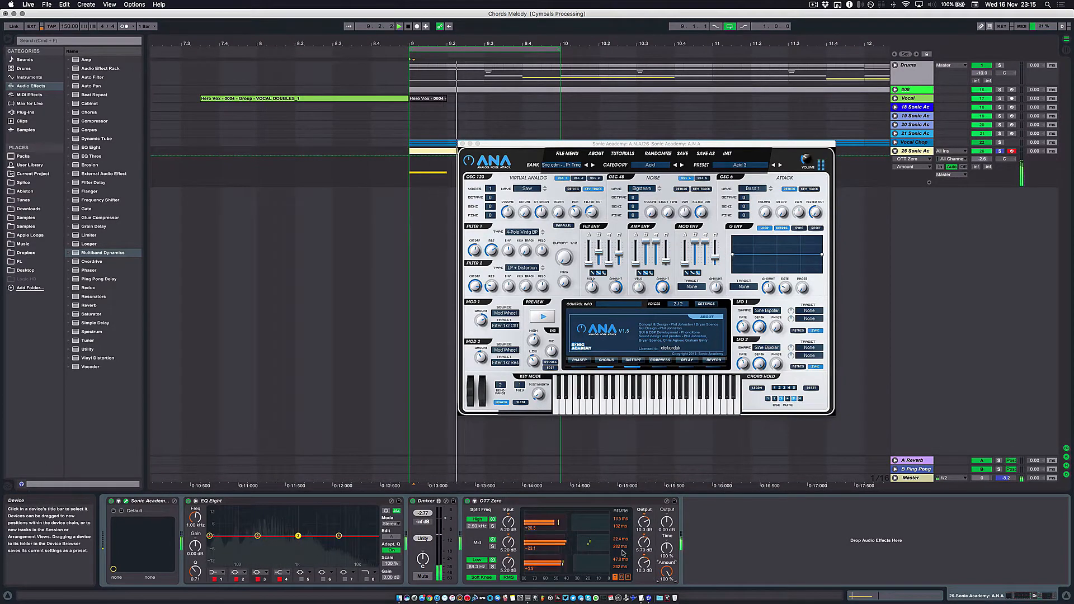
{"action": "key", "text": "space"}
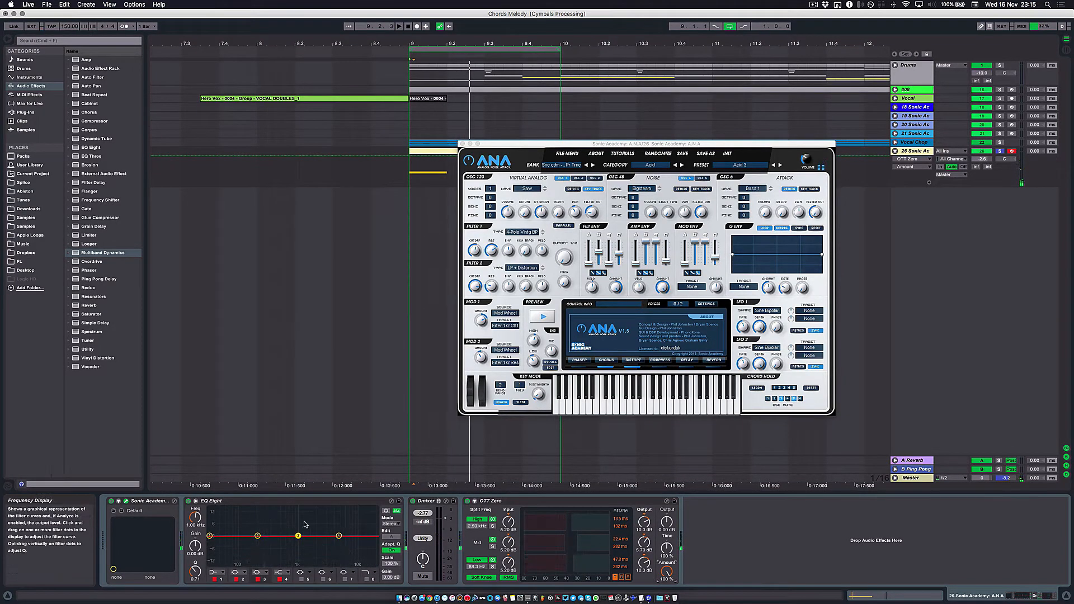
{"action": "key", "text": "space"}
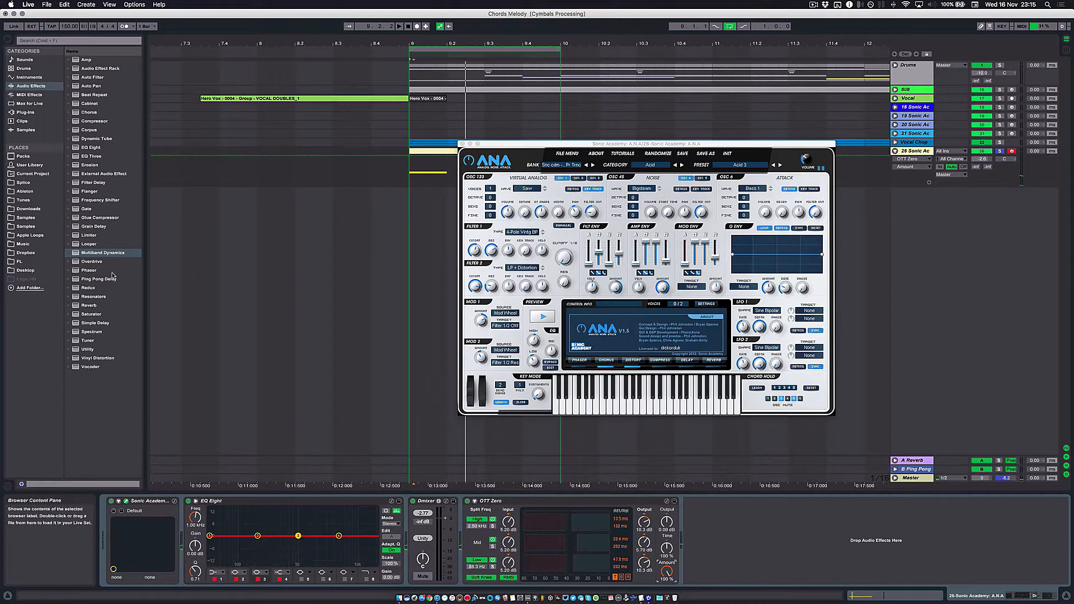
- Add Overdrive after OTT Zero and set its bandpass filter to 1.56 kHz with a bandwidth of 1.56
{"action": "left_click", "coordinate": [69, 262]}
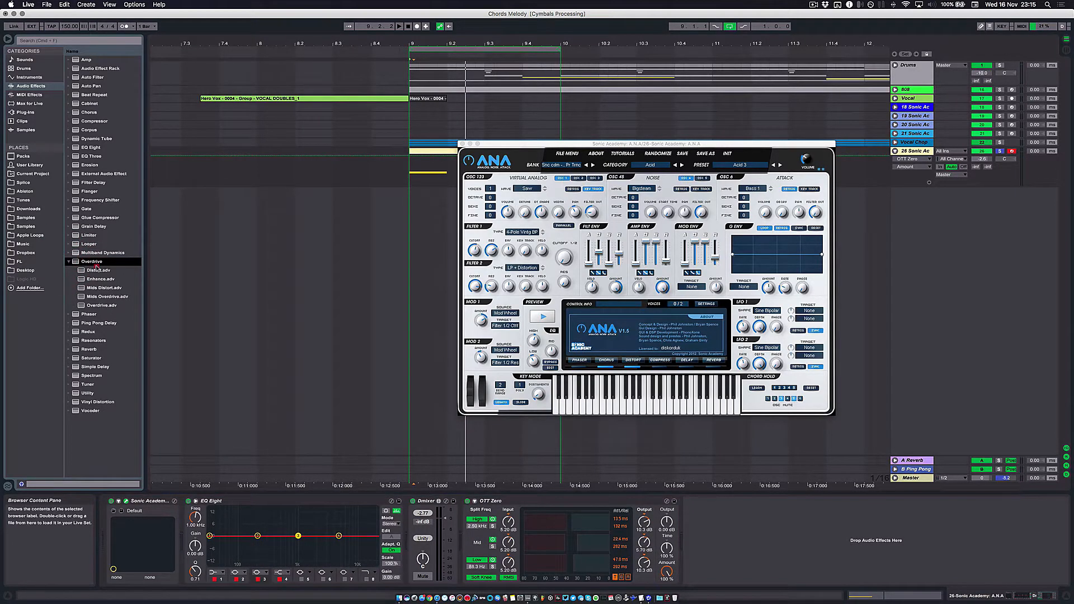
{"action": "left_click_drag", "start_coordinate": [96, 268], "coordinate": [716, 523]}
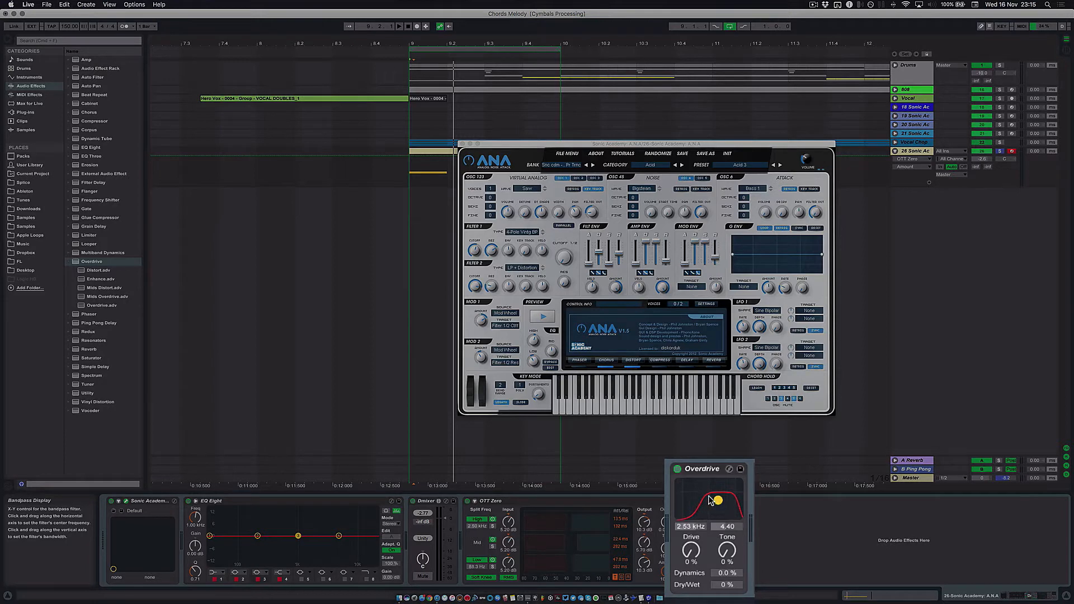
{"action": "left_click_drag", "start_coordinate": [712, 554], "coordinate": [718, 556]}
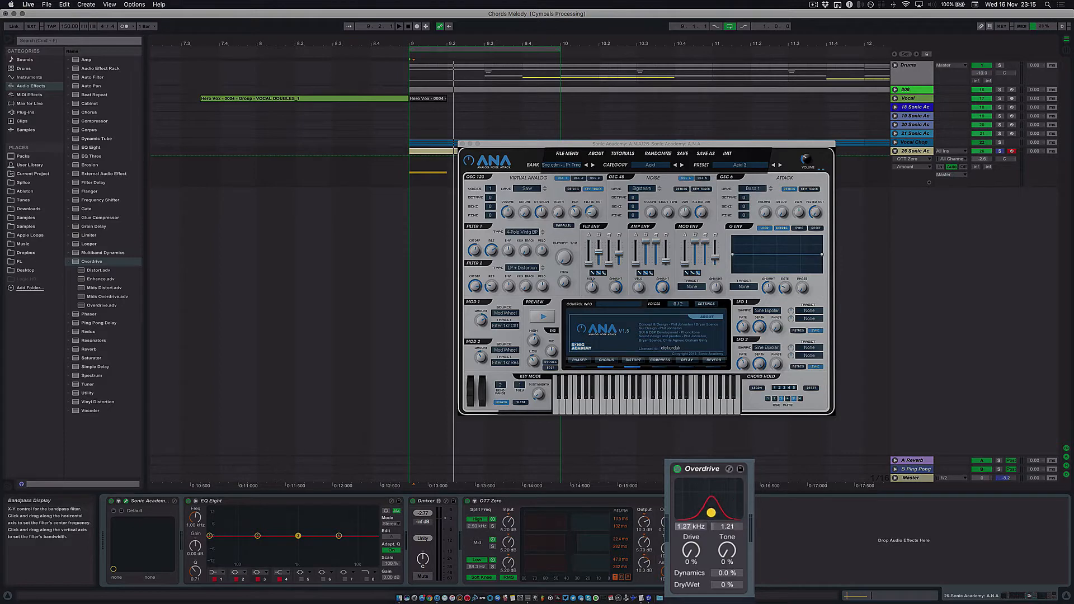
{"action": "left_click_drag", "start_coordinate": [714, 512], "coordinate": [718, 514]}
- Set Overdrive's Drive to 81%, Tone to 70% and Dry/Wet to 2%
{"action": "left_click_drag", "start_coordinate": [727, 585], "coordinate": [727, 529]}
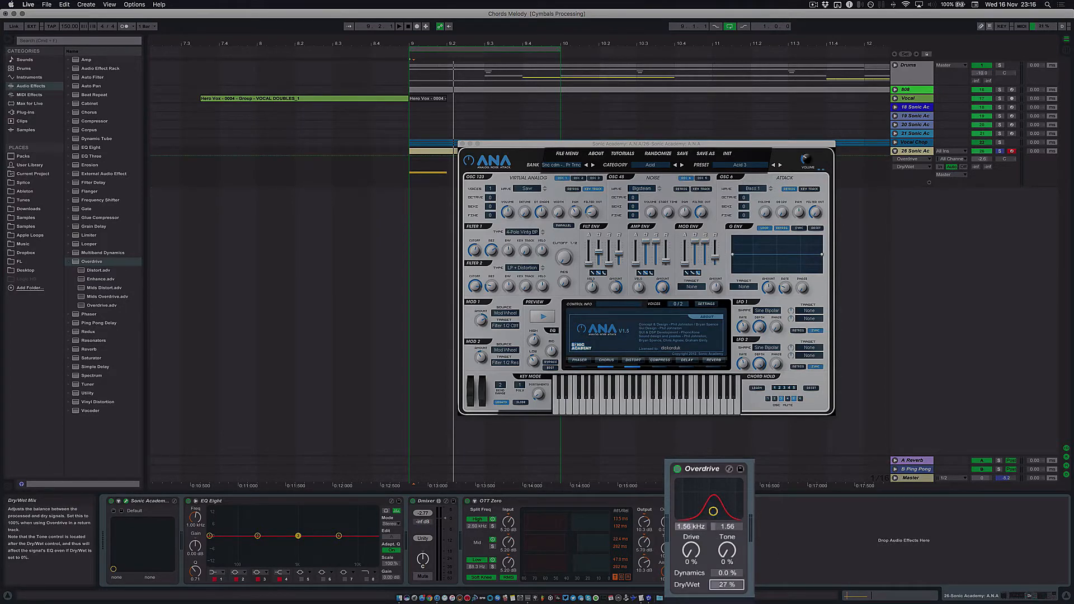
{"action": "left_click_drag", "start_coordinate": [727, 584], "coordinate": [691, 501]}
{"action": "left_click_drag", "start_coordinate": [726, 552], "coordinate": [727, 481]}
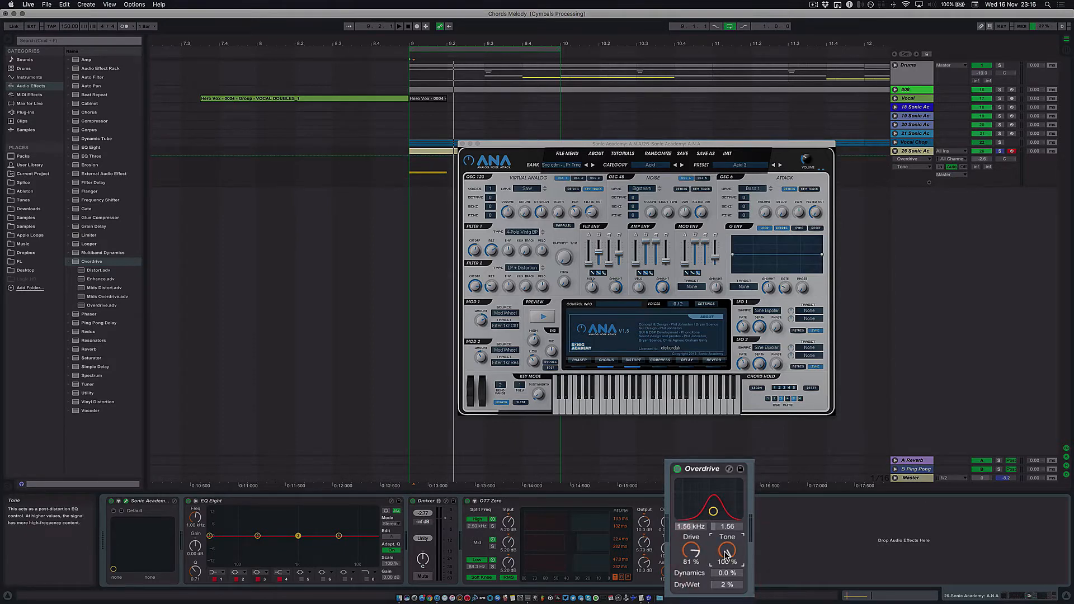
{"action": "mouse_move", "coordinate": [727, 551]}
{"action": "left_mouse_down"}
{"action": "mouse_move", "coordinate": [726, 565]}
{"action": "mouse_move", "coordinate": [727, 546]}
{"action": "left_mouse_up"}
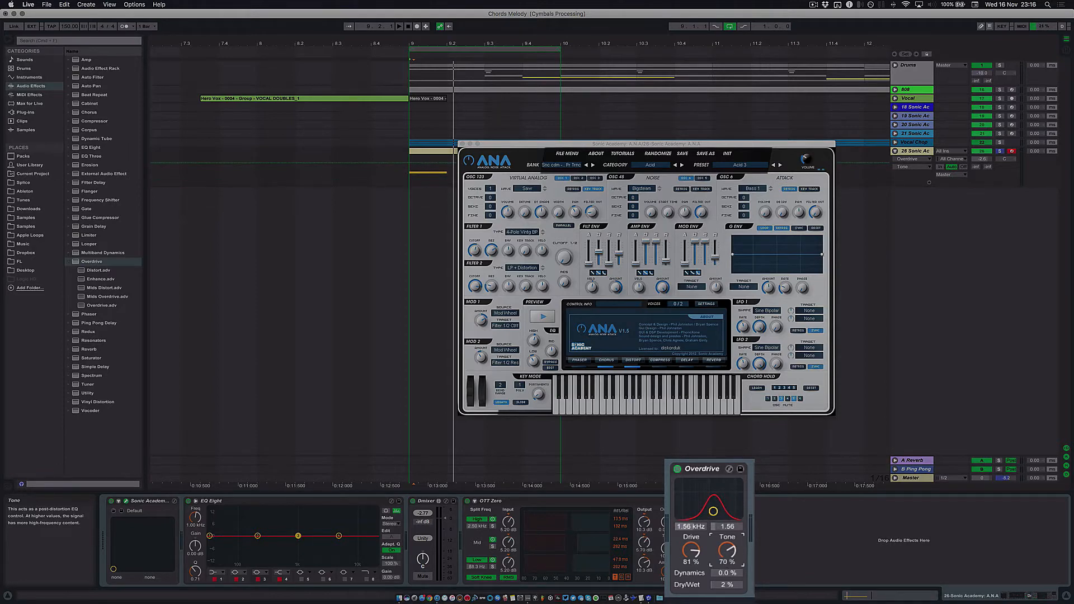
- While the loop plays, set Overdrive's filter to 2.91 kHz with a bandwidth of 3.51 and its Dry/Wet to 8%
{"action": "key", "text": "space"}
{"action": "left_click_drag", "start_coordinate": [726, 585], "coordinate": [726, 582]}
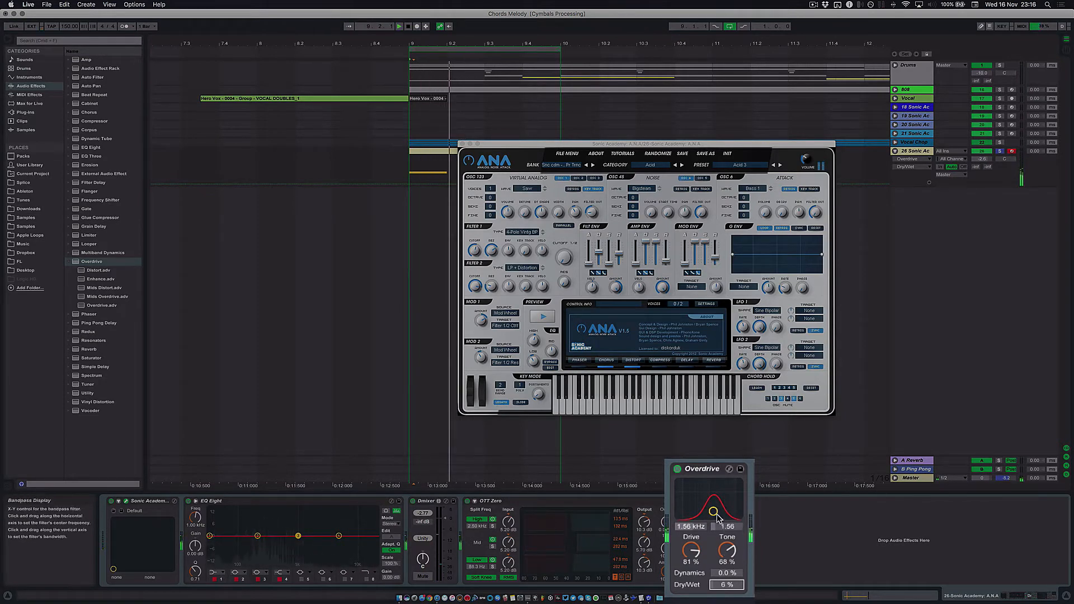
{"action": "left_click_drag", "start_coordinate": [714, 512], "coordinate": [720, 505]}
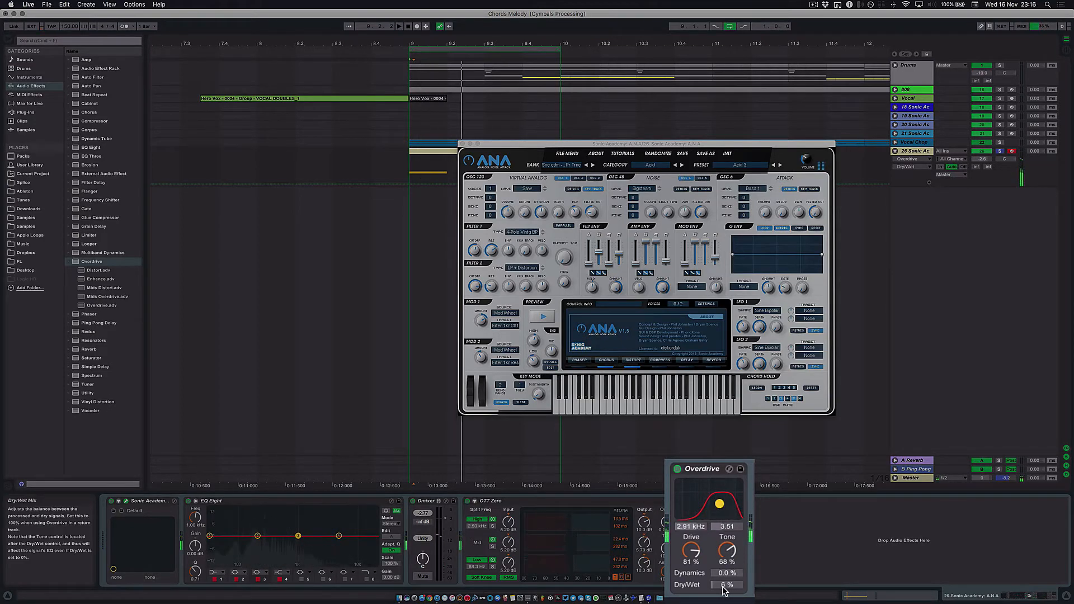
{"action": "left_click_drag", "start_coordinate": [723, 590], "coordinate": [724, 587]}
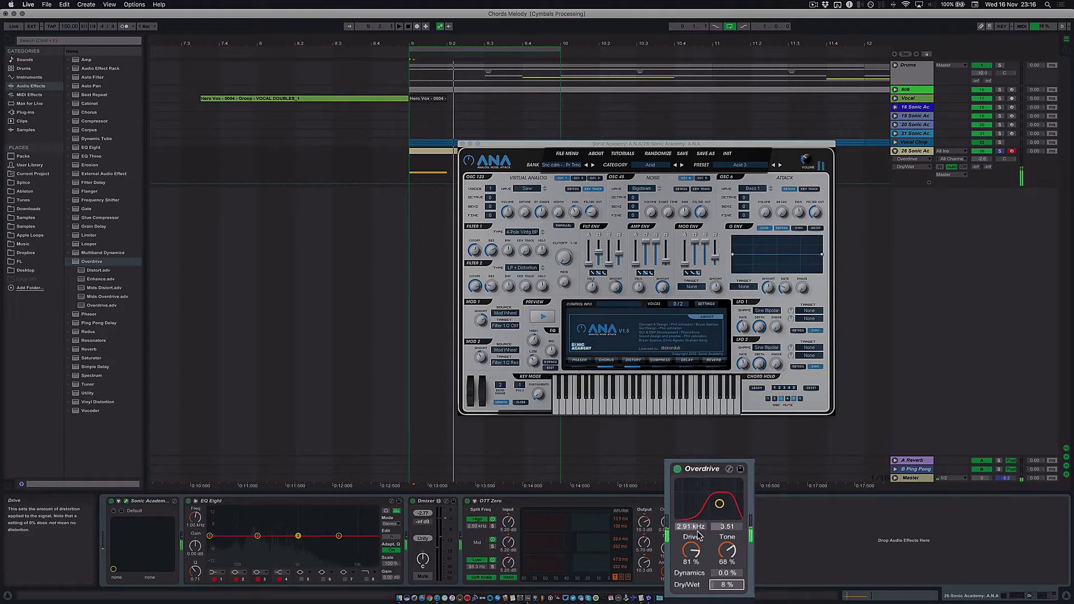
- Raise Overdrive's Drive to 90%
{"action": "left_click_drag", "start_coordinate": [699, 535], "coordinate": [698, 533]}
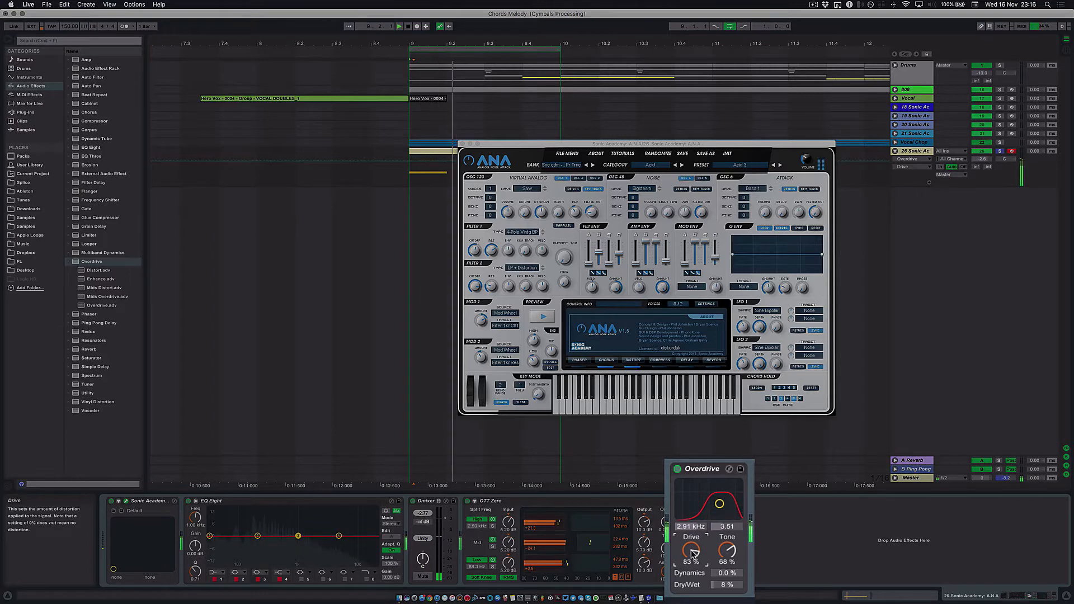
{"action": "left_click_drag", "start_coordinate": [693, 554], "coordinate": [694, 555]}
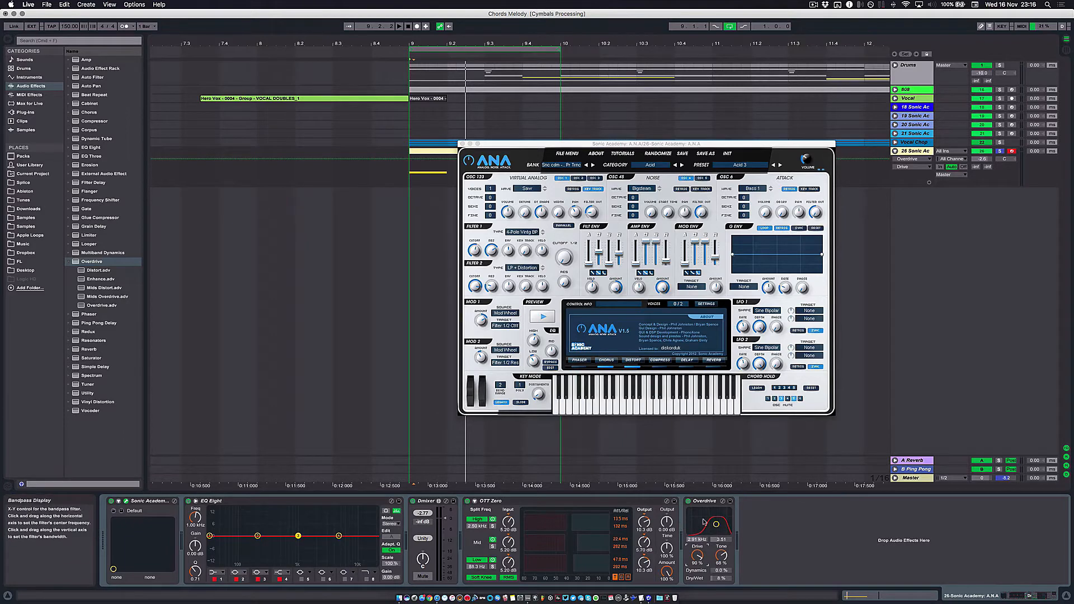
{"action": "left_click", "coordinate": [706, 501]}
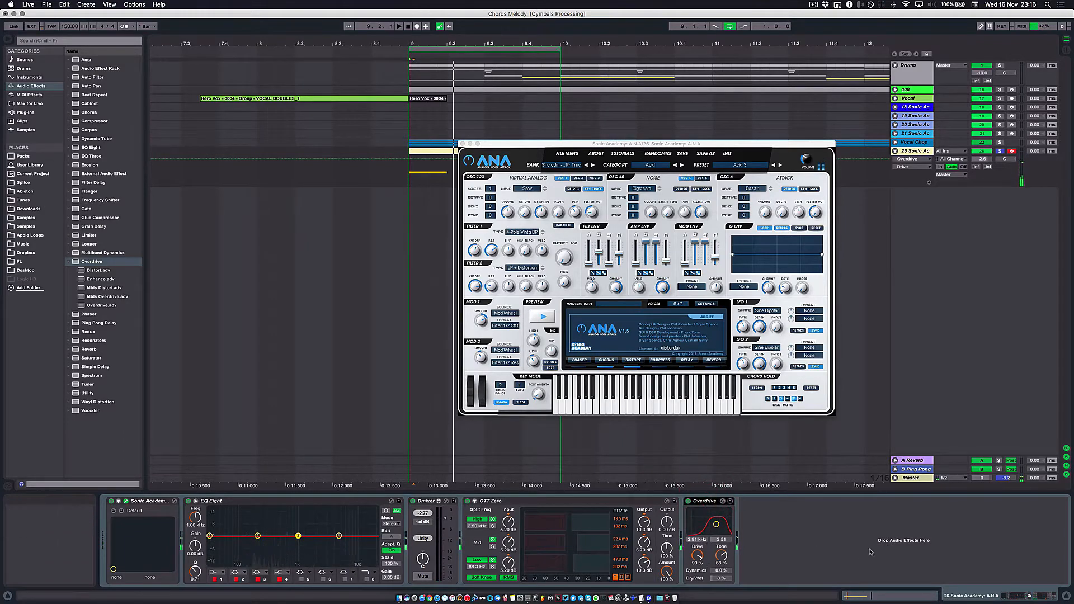
- Add Ping Pong Delay after Overdrive with Dry/Wet at 0%, and lower Overdrive's Drive to 84%
{"action": "left_click", "coordinate": [68, 324]}
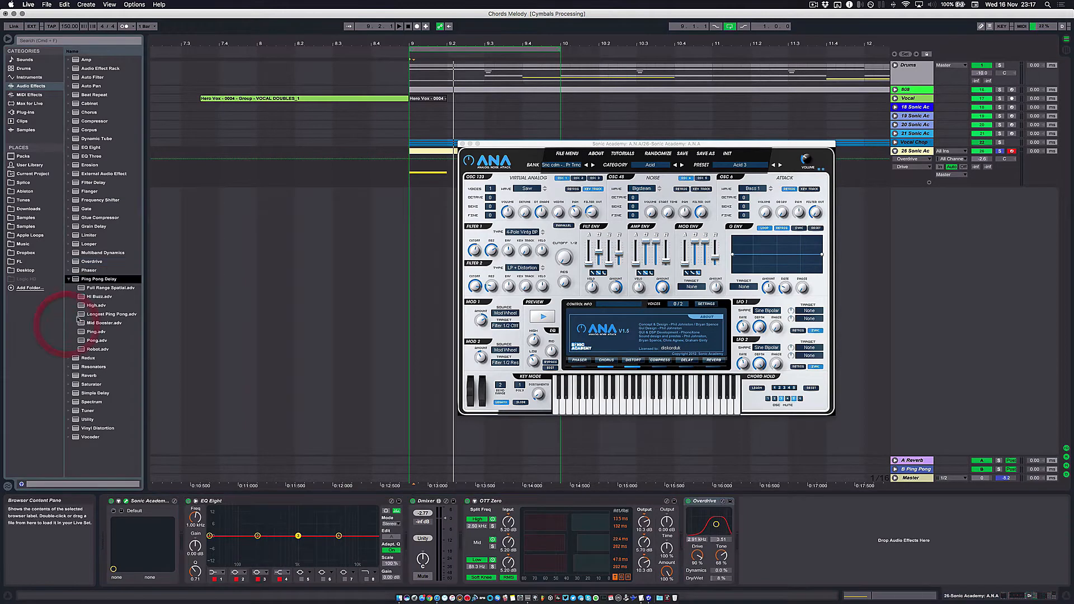
{"action": "double_click", "coordinate": [89, 278]}
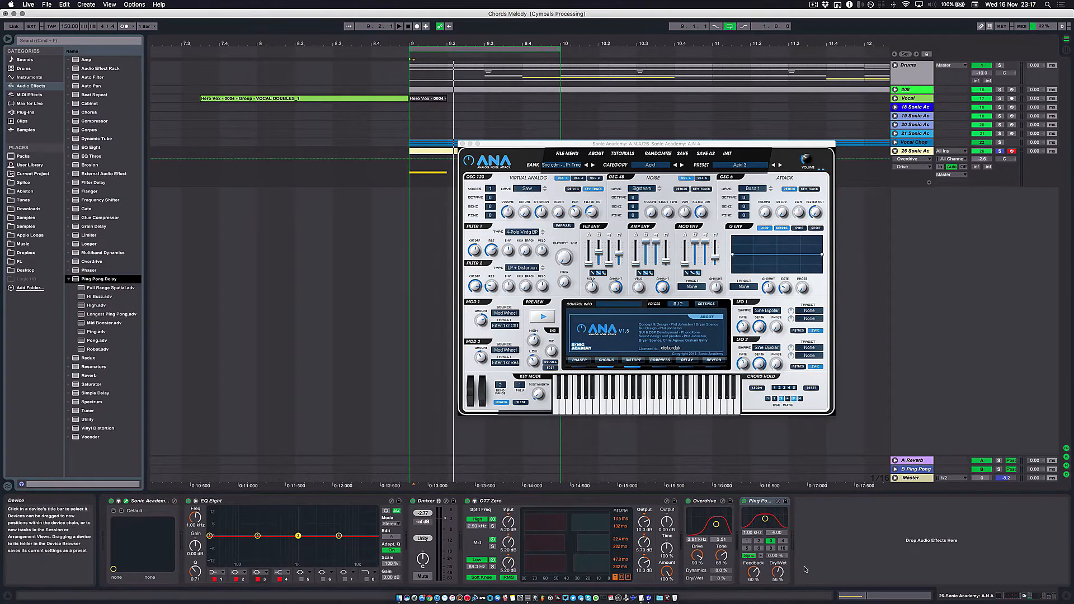
{"action": "left_click_drag", "start_coordinate": [778, 570], "coordinate": [779, 571]}
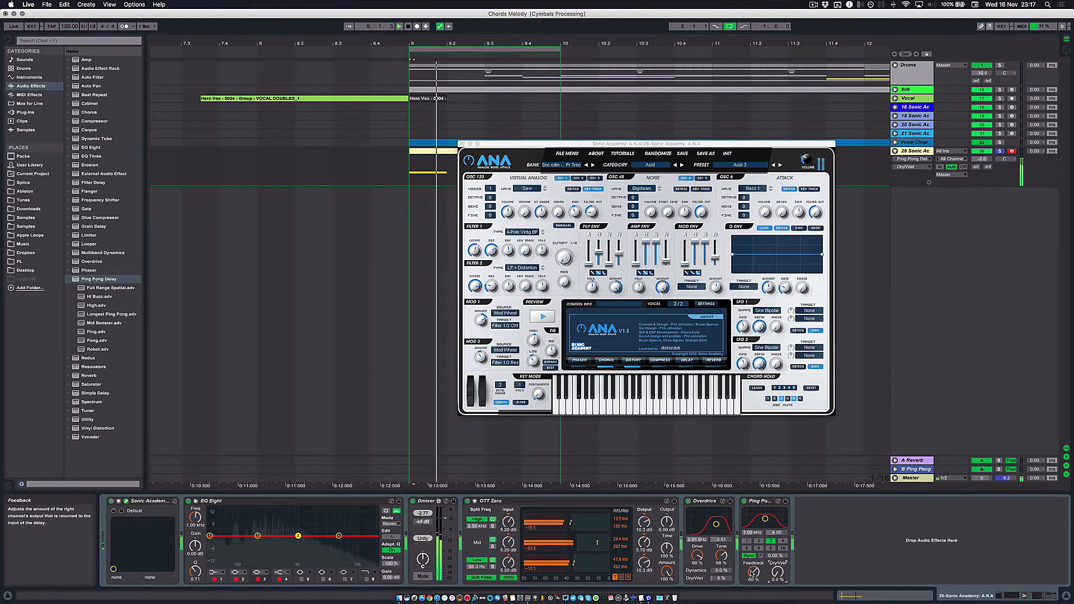
{"action": "left_click_drag", "start_coordinate": [697, 555], "coordinate": [697, 561]}
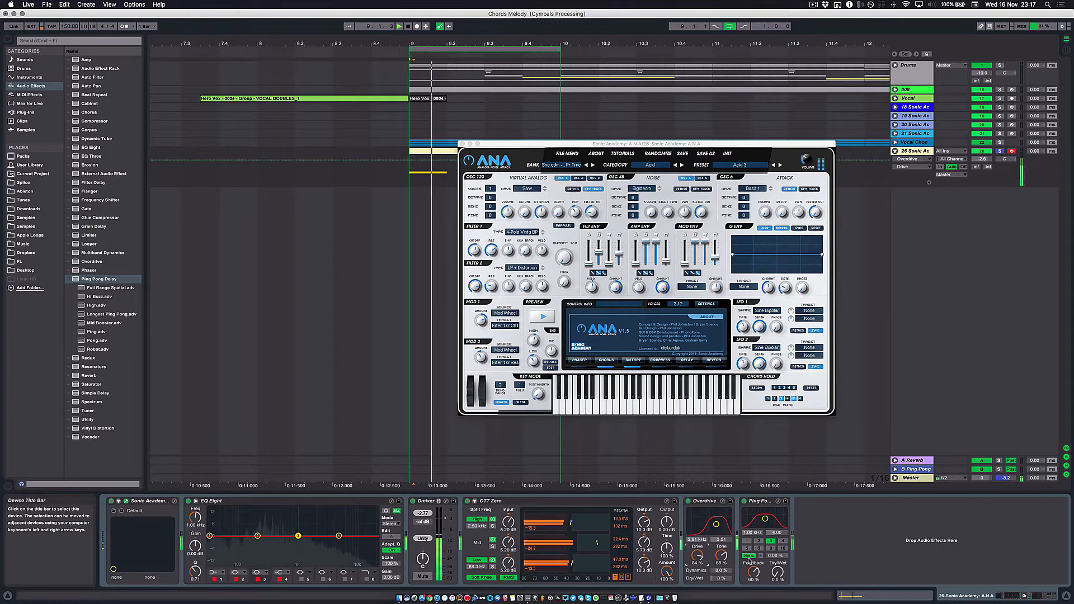
{"action": "left_click", "coordinate": [778, 572]}
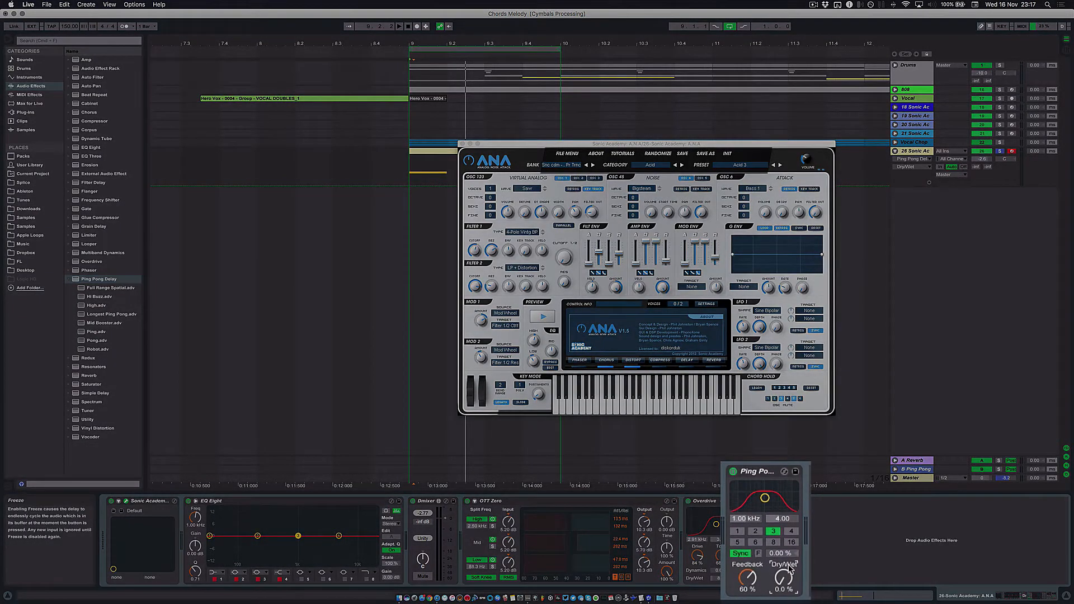
- Switch Ping Pong Delay to Time mode at 12.0 ms, with Feedback at 8.3% and Dry/Wet at 15%
{"action": "left_click", "coordinate": [738, 555]}
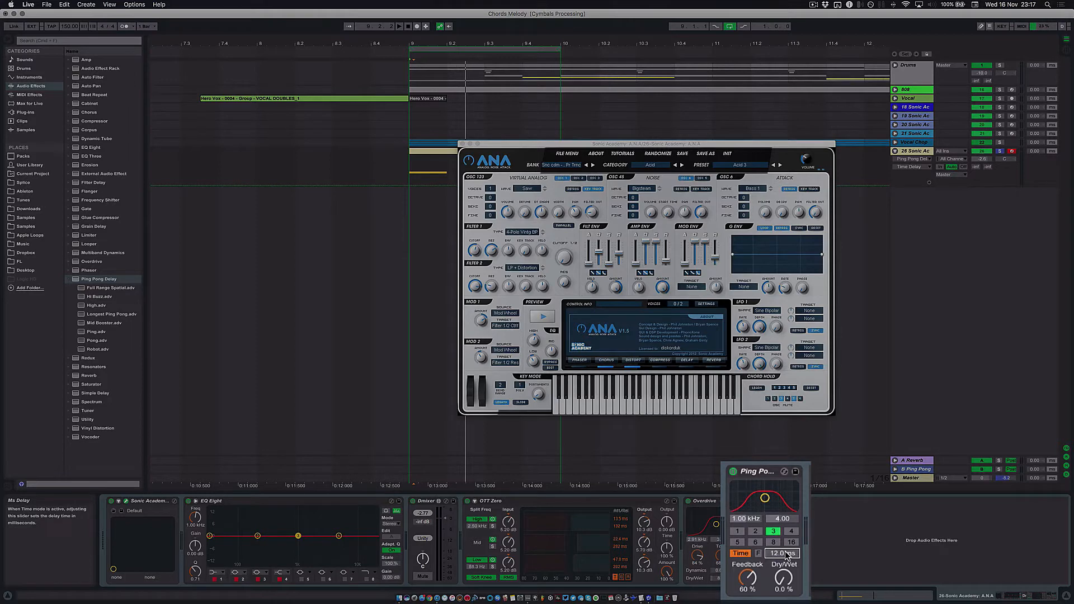
{"action": "left_click_drag", "start_coordinate": [753, 565], "coordinate": [754, 599]}
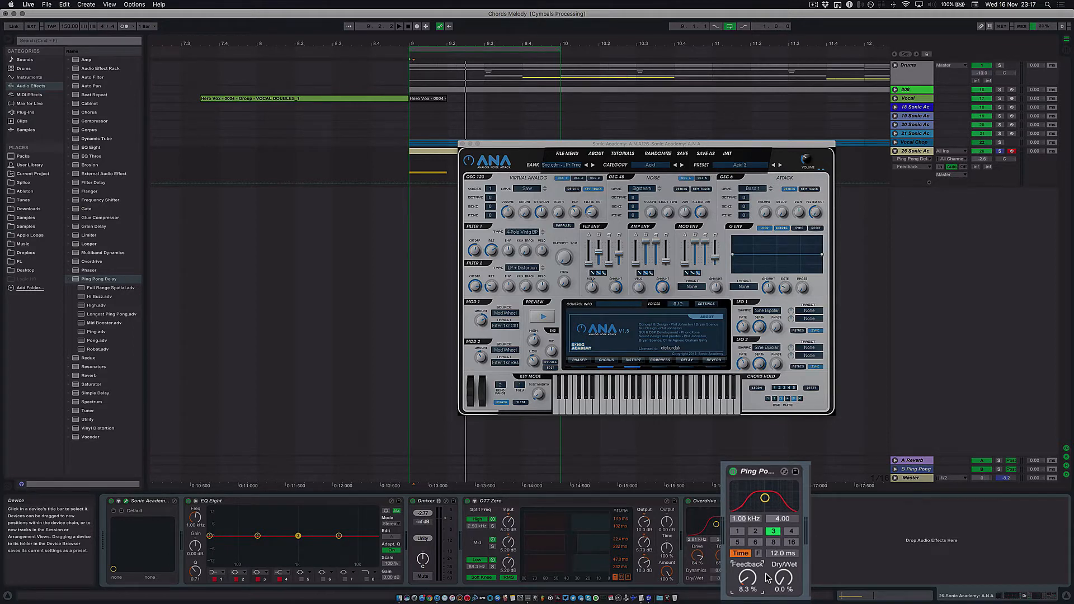
{"action": "left_click_drag", "start_coordinate": [783, 577], "coordinate": [783, 557]}
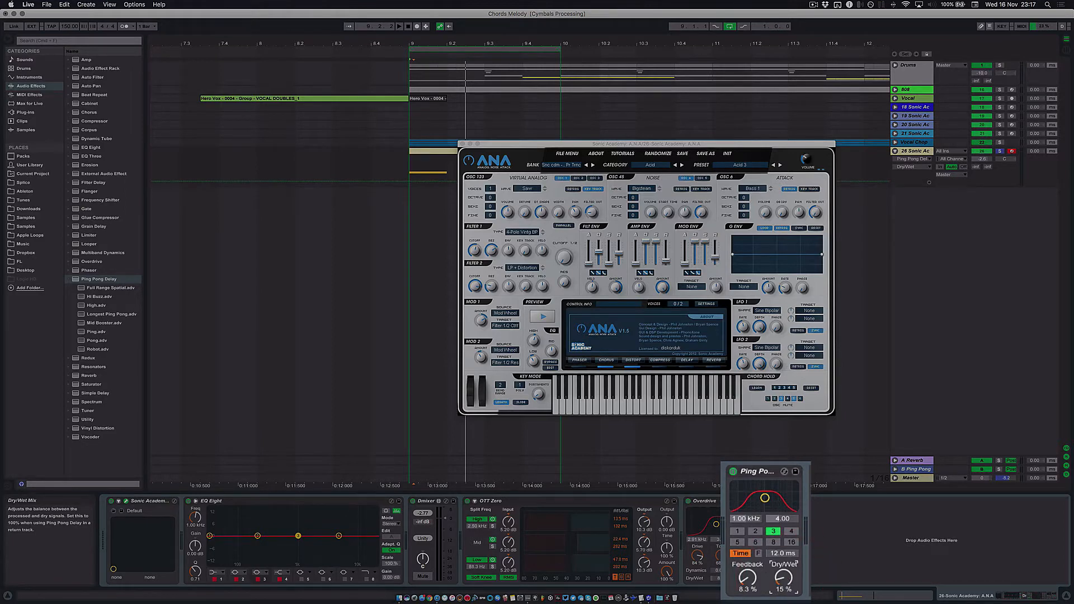
- Set Ping Pong Delay's filter to 6.60 kHz with a bandwidth of 3.59 and its Dry/Wet to 0%
{"action": "left_click_drag", "start_coordinate": [765, 498], "coordinate": [781, 496]}
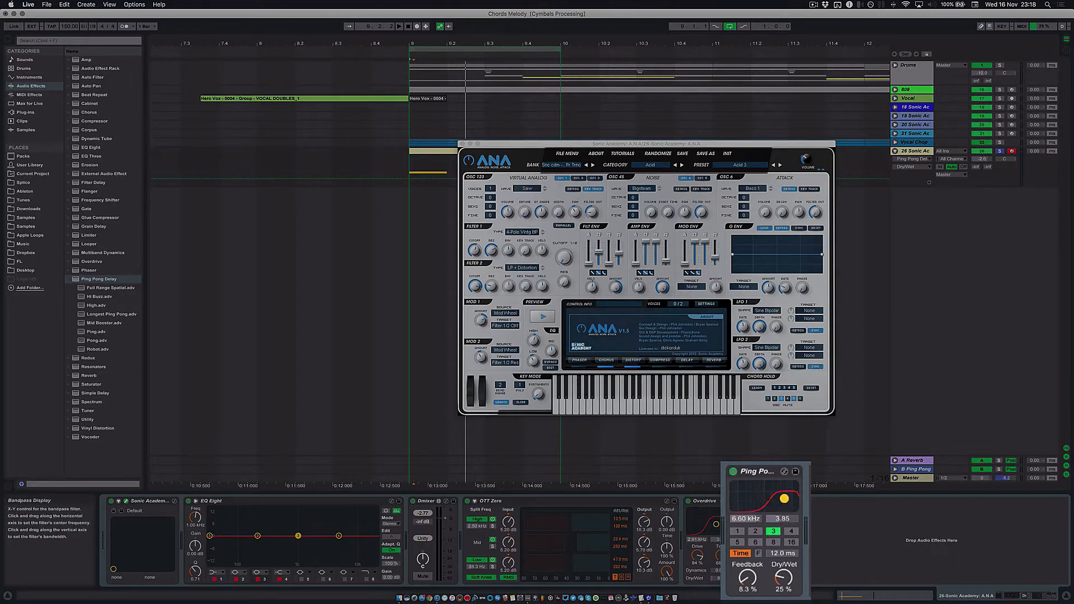
{"action": "left_click_drag", "start_coordinate": [783, 578], "coordinate": [783, 593]}
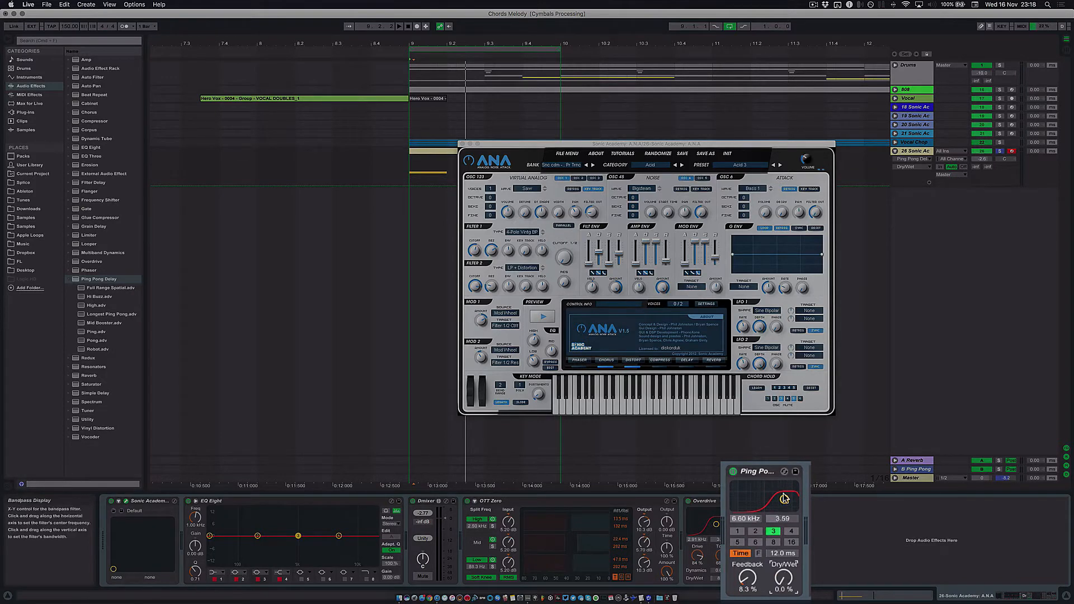
- Set Ping Pong Delay's filter to 3.16 kHz, its Feedback to 0% and its Dry/Wet to 34%
{"action": "mouse_move", "coordinate": [785, 499]}
{"action": "left_mouse_down"}
{"action": "mouse_move", "coordinate": [735, 500]}
{"action": "mouse_move", "coordinate": [781, 497]}
{"action": "left_mouse_up"}
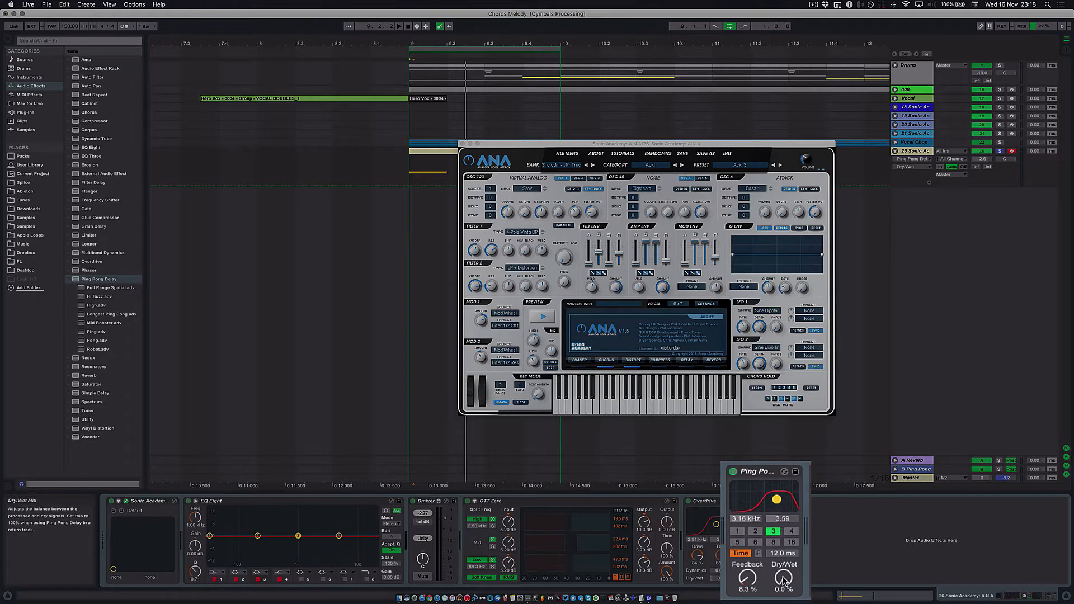
{"action": "left_click_drag", "start_coordinate": [747, 578], "coordinate": [748, 582]}
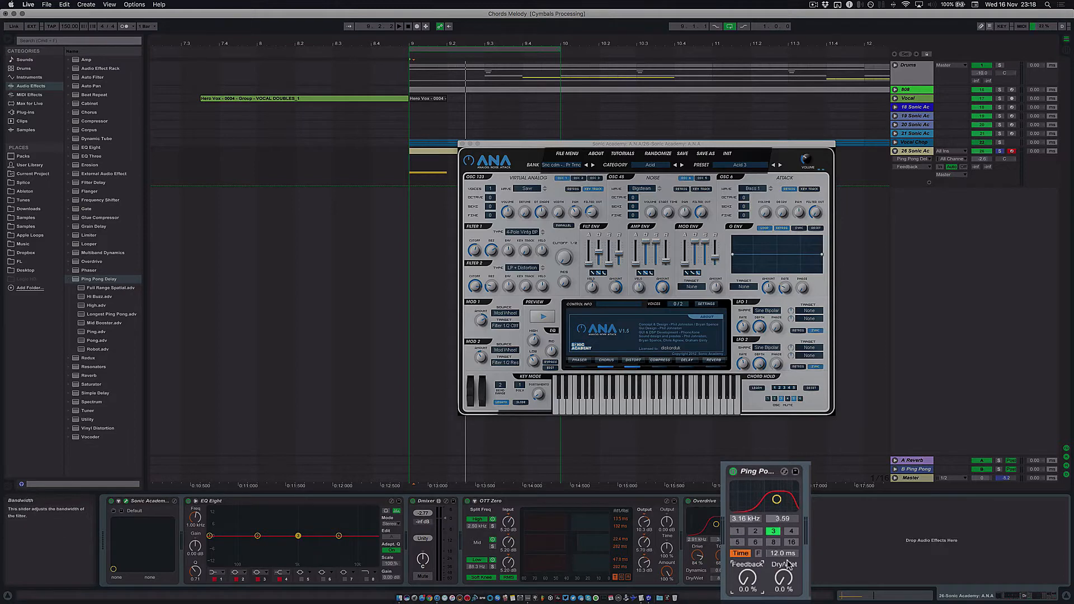
{"action": "left_click_drag", "start_coordinate": [782, 581], "coordinate": [783, 584]}
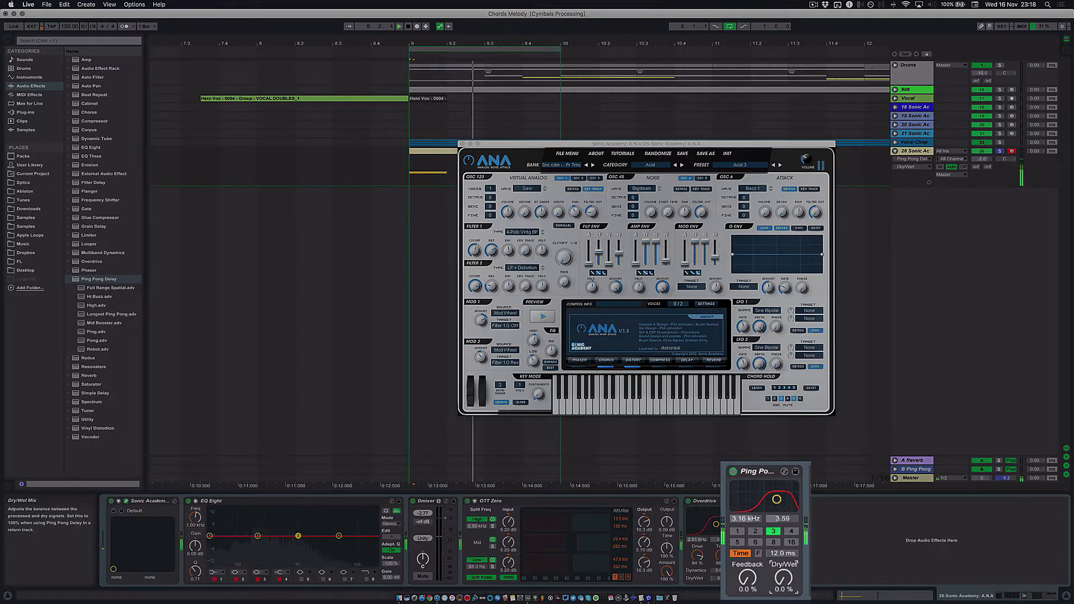
{"action": "key", "text": "space"}
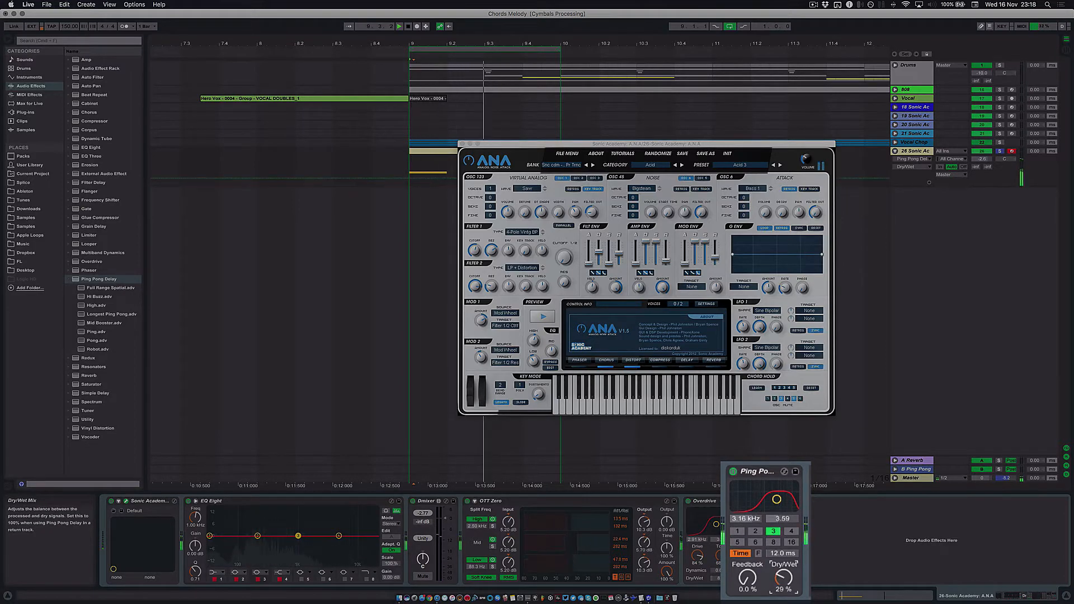
{"action": "mouse_move", "coordinate": [782, 584]}
{"action": "left_mouse_down"}
{"action": "mouse_move", "coordinate": [785, 550]}
{"action": "mouse_move", "coordinate": [790, 583]}
{"action": "left_mouse_up"}
- Bypass and re-enable Ping Pong Delay during playback to compare the bass hit with and without it
{"action": "left_click", "coordinate": [734, 472]}
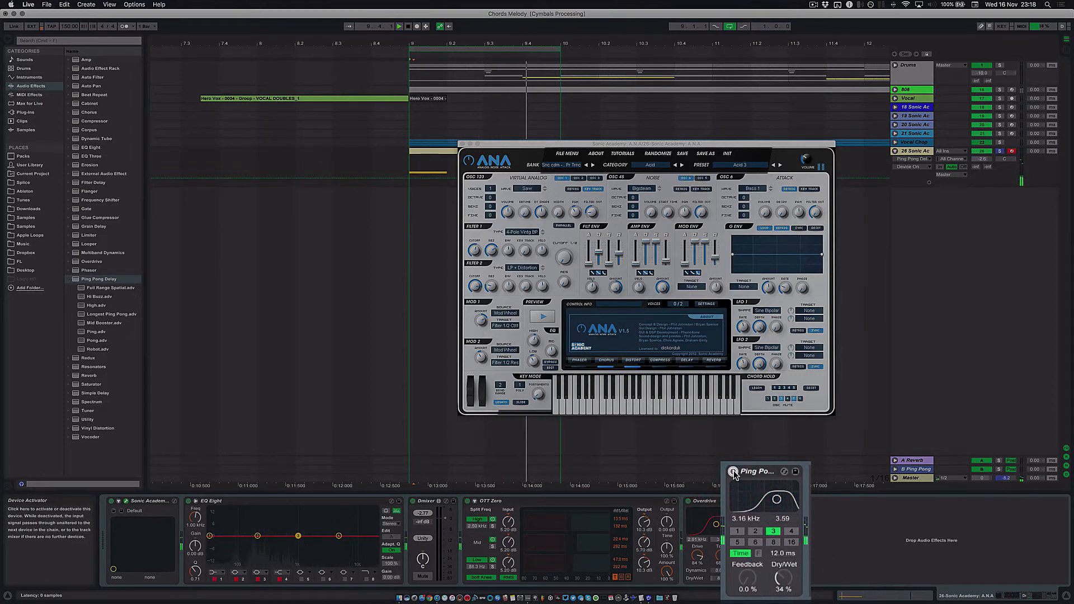
{"action": "left_click", "coordinate": [734, 472]}
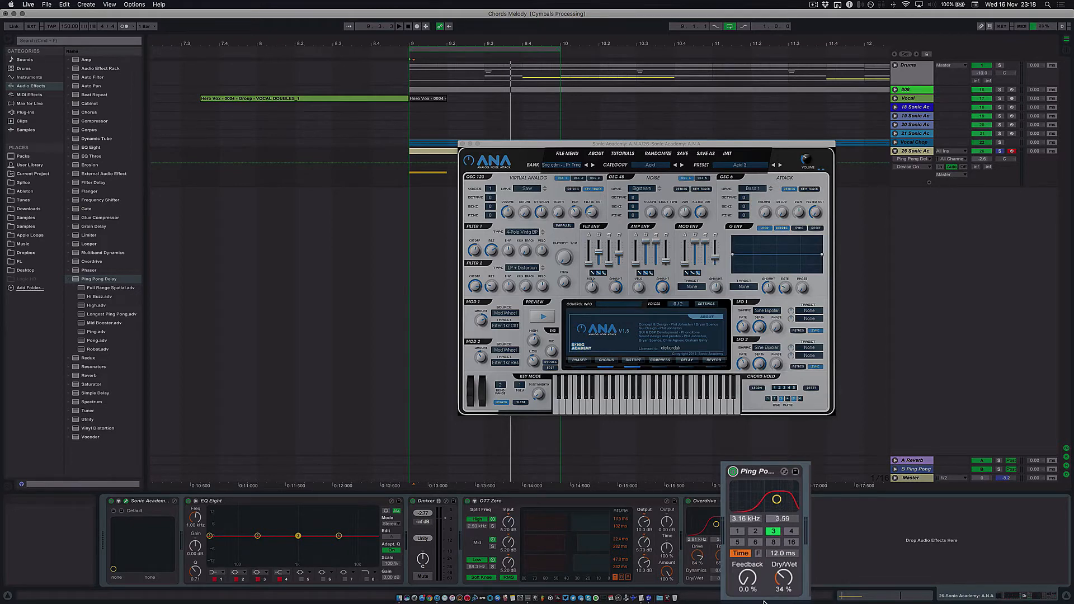
{"action": "key", "text": "space"}
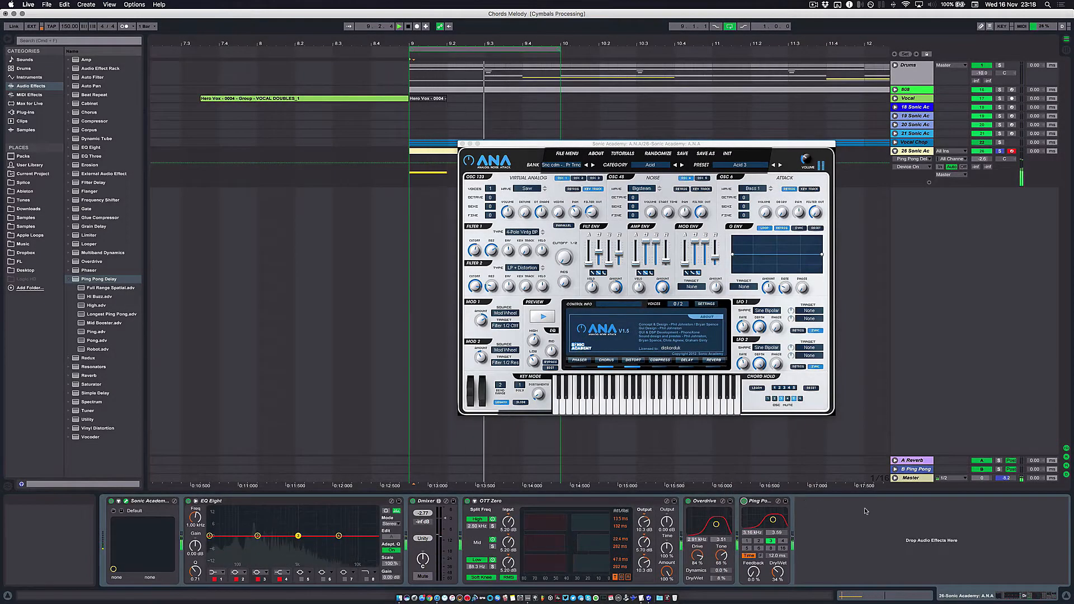
{"action": "key", "text": "space"}
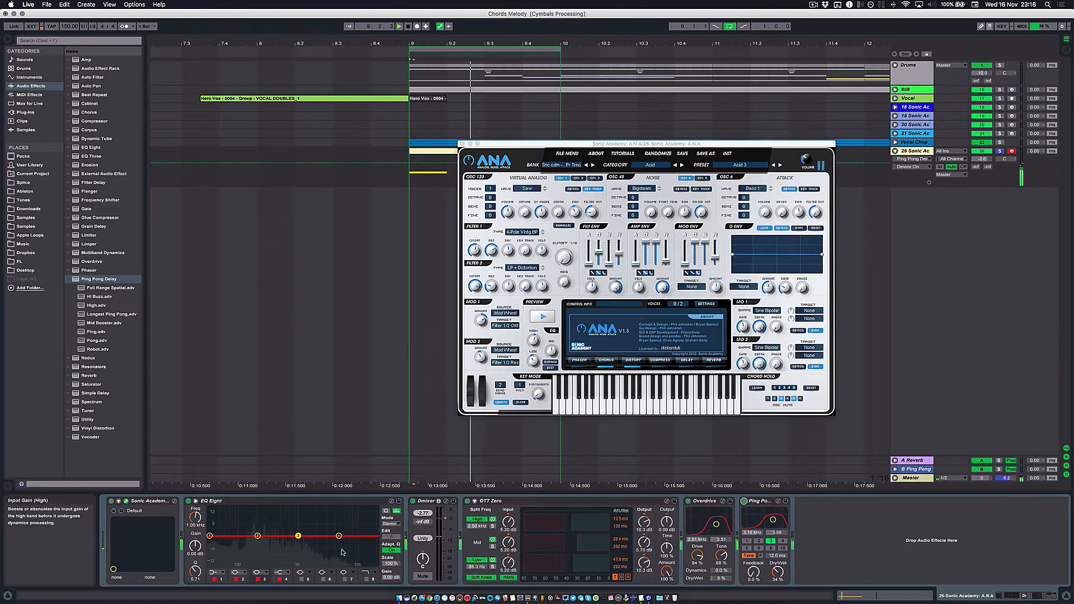
- Place a copy of EQ Eight after Ping Pong Delay and lower its first band to -9.79 dB while auditioning
{"action": "left_click_drag", "start_coordinate": [237, 504], "coordinate": [799, 533]}
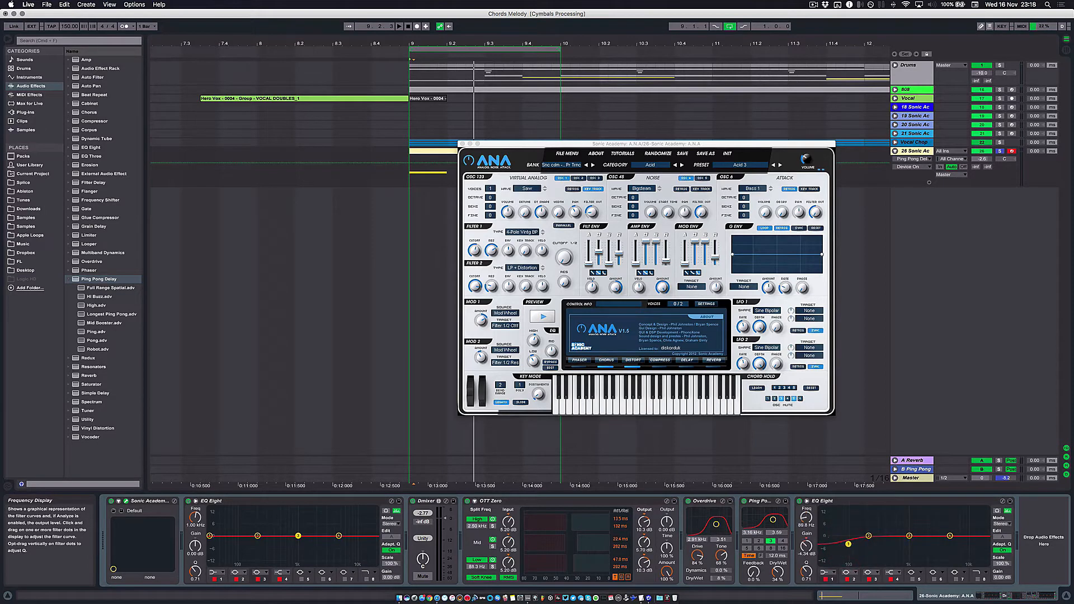
{"action": "key", "text": "space"}
{"action": "key", "text": "space"}
{"action": "key", "text": "space"}
{"action": "key", "text": "space"}
{"action": "left_click_drag", "start_coordinate": [854, 550], "coordinate": [844, 555]}
{"action": "key", "text": "space"}
{"action": "key", "text": "space"}
{"action": "key", "text": "space"}
{"action": "key", "text": "space"}
{"action": "key", "text": "space"}
{"action": "key", "text": "space"}
{"action": "key", "text": "space"}
{"action": "key", "text": "space"}
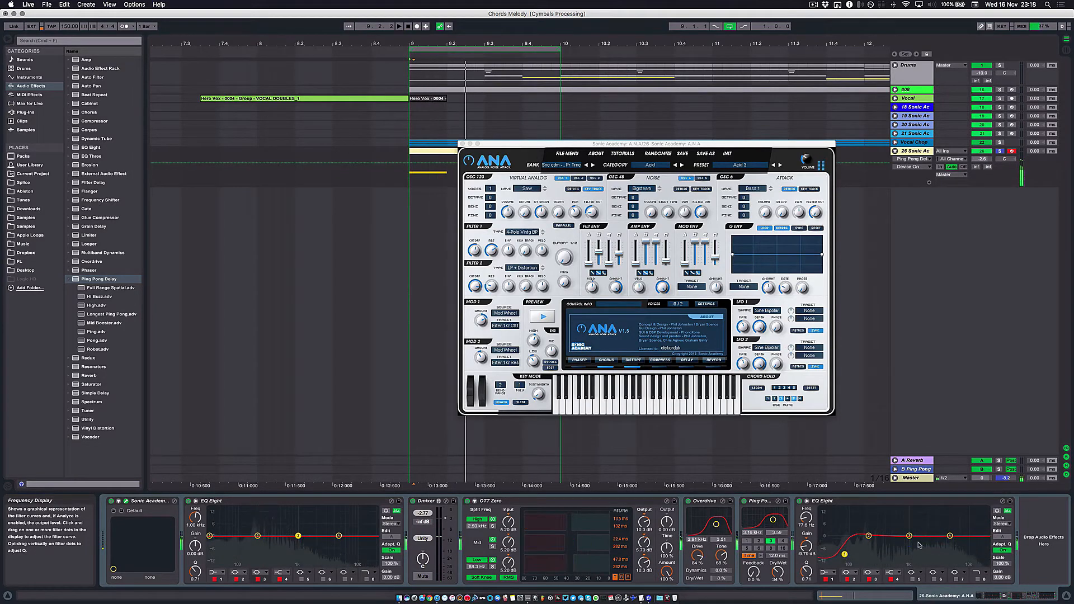
- Boost the third band of the last EQ Eight by 3.10 dB at 4.02 kHz, with Q at 0.55
{"action": "mouse_move", "coordinate": [913, 538]}
{"action": "left_mouse_down"}
{"action": "mouse_move", "coordinate": [950, 536]}
{"action": "mouse_move", "coordinate": [916, 533]}
{"action": "left_mouse_up"}
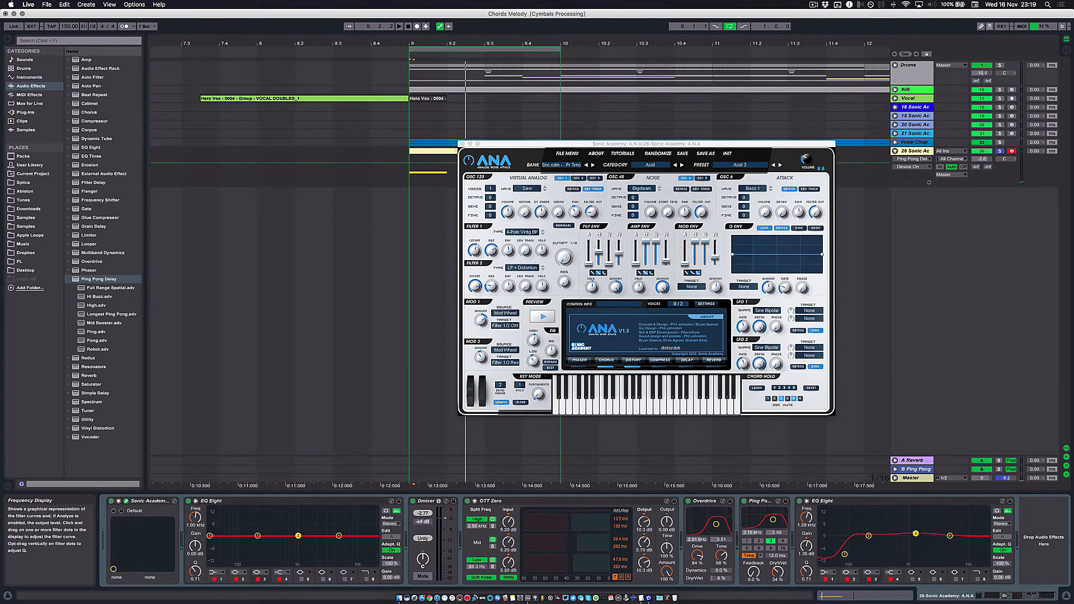
{"action": "key", "text": "space"}
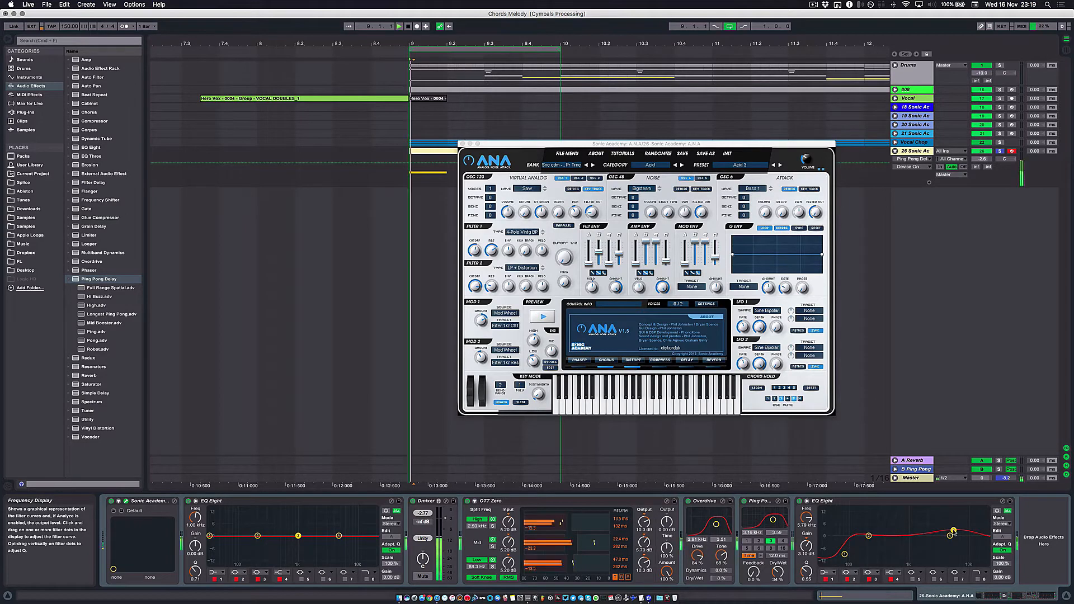
{"action": "left_click_drag", "start_coordinate": [954, 530], "coordinate": [945, 532]}
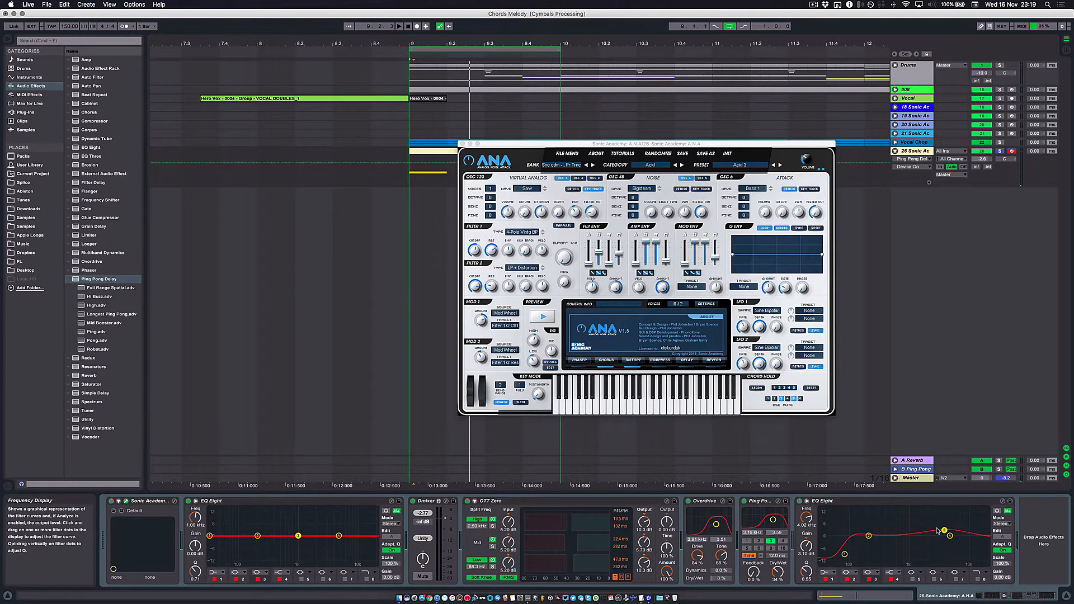
- Add the Medium Room preset from Reverb's Room presets after the last EQ Eight
{"action": "left_click", "coordinate": [150, 231]}
{"action": "scroll", "coordinate": [150, 231], "scroll_direction": "right", "scroll_amount": 2}
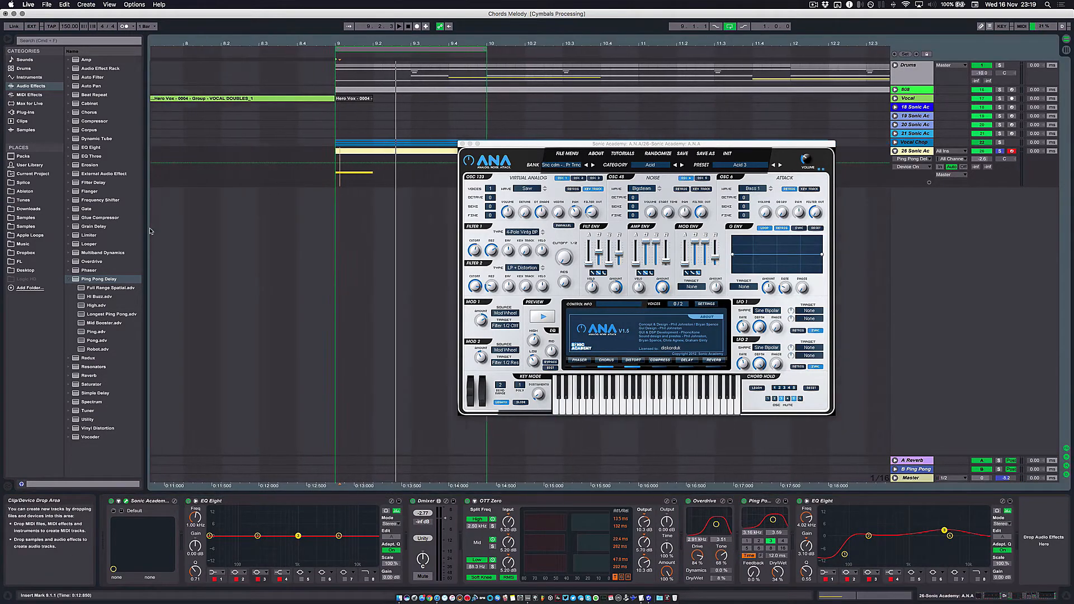
{"action": "scroll", "coordinate": [150, 231], "scroll_direction": "right", "scroll_amount": 1}
{"action": "left_click", "coordinate": [82, 376]}
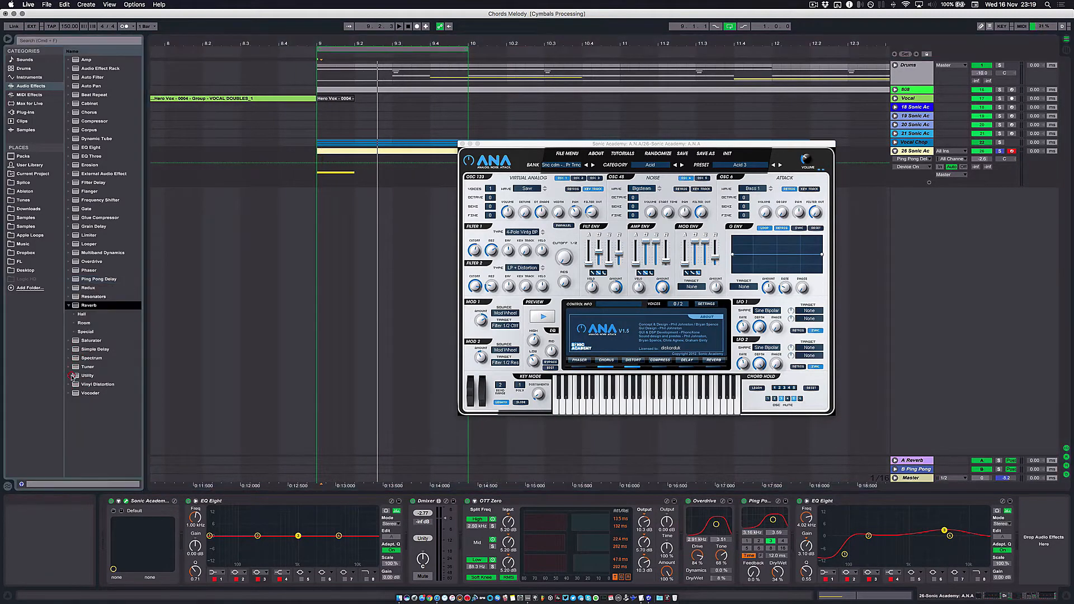
{"action": "left_click", "coordinate": [77, 325]}
{"action": "scroll", "coordinate": [95, 350], "scroll_direction": "down", "scroll_amount": 4}
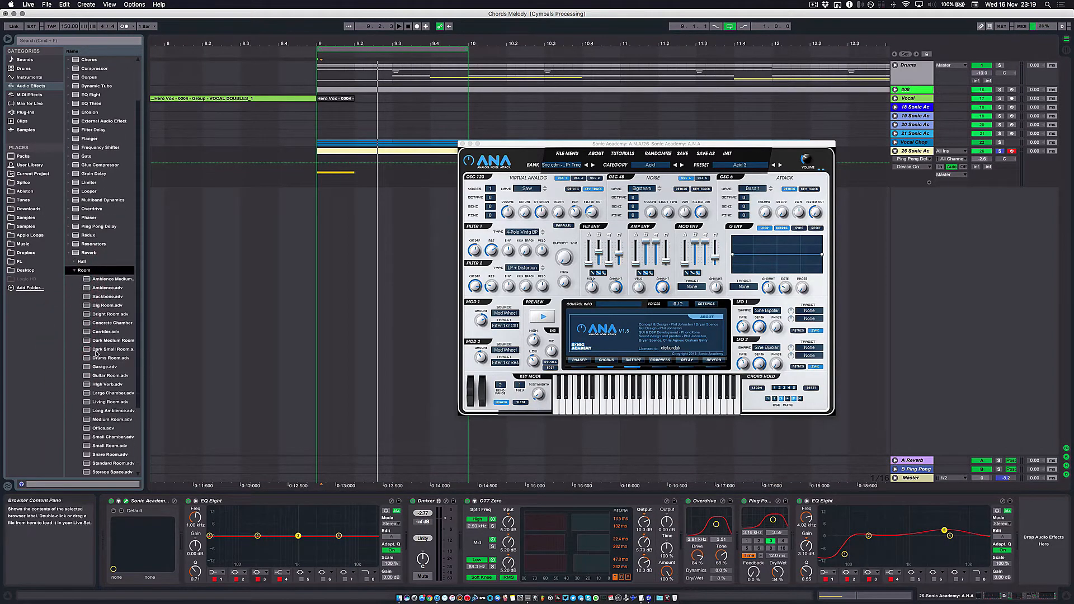
{"action": "scroll", "coordinate": [96, 351], "scroll_direction": "down", "scroll_amount": 1}
{"action": "left_click", "coordinate": [111, 358]}
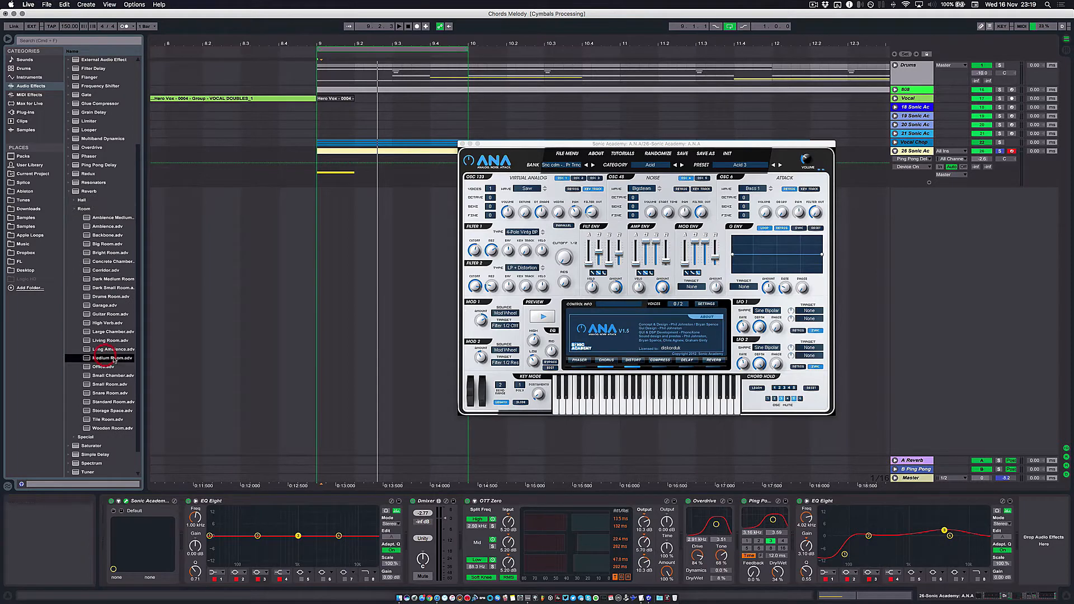
{"action": "left_click", "coordinate": [98, 375]}
{"action": "left_click", "coordinate": [103, 394]}
{"action": "left_click_drag", "start_coordinate": [110, 358], "coordinate": [1004, 559]}
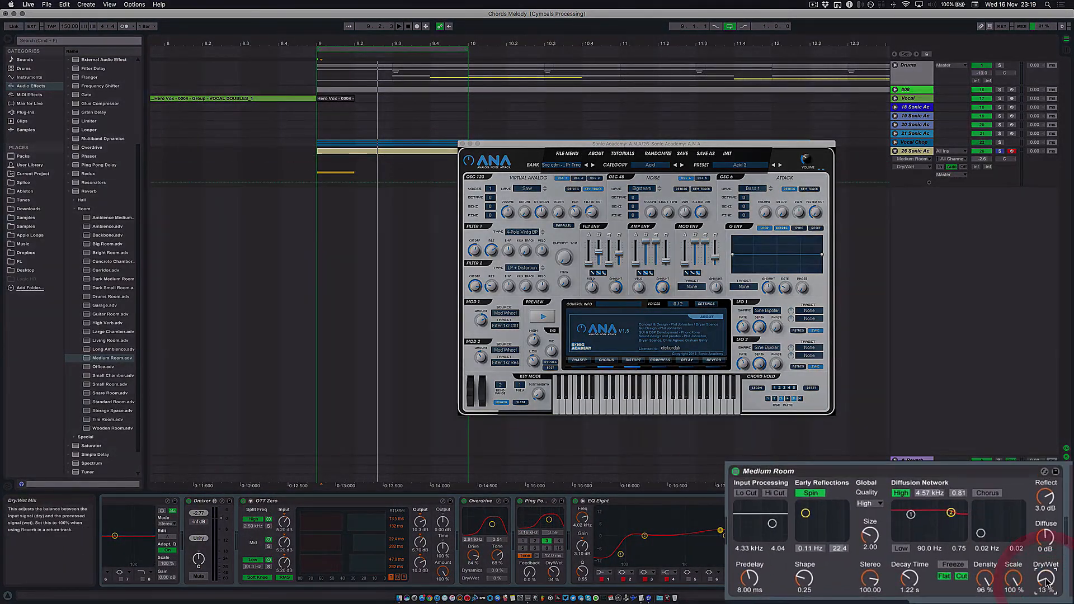
- Set the Medium Room reverb's Dry/Wet to 13% and its Decay Time to 778 ms
{"action": "key", "text": "space"}
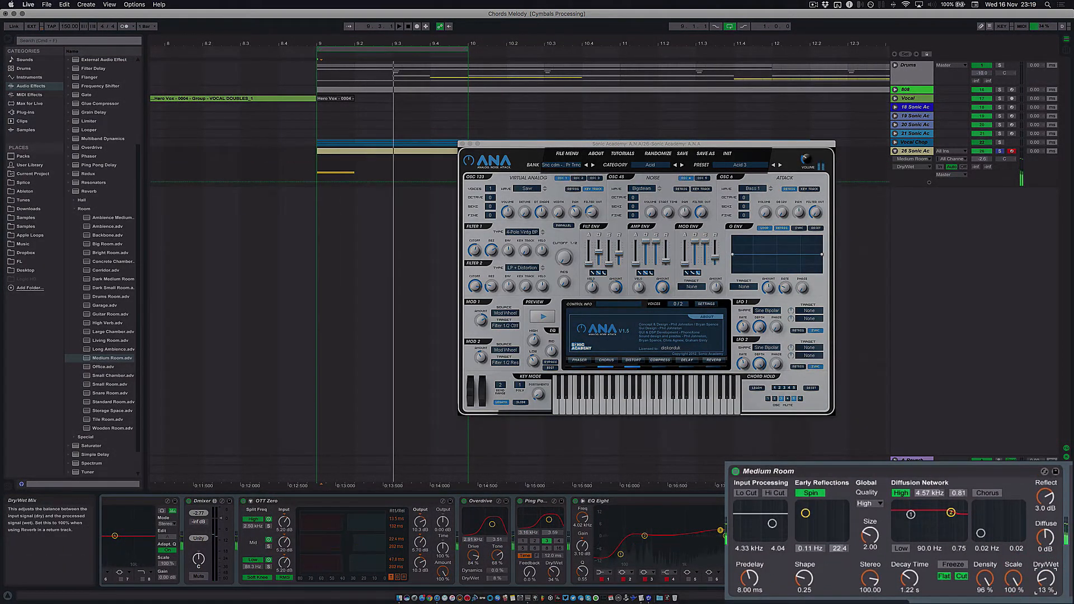
{"action": "left_click_drag", "start_coordinate": [1046, 578], "coordinate": [1045, 569]}
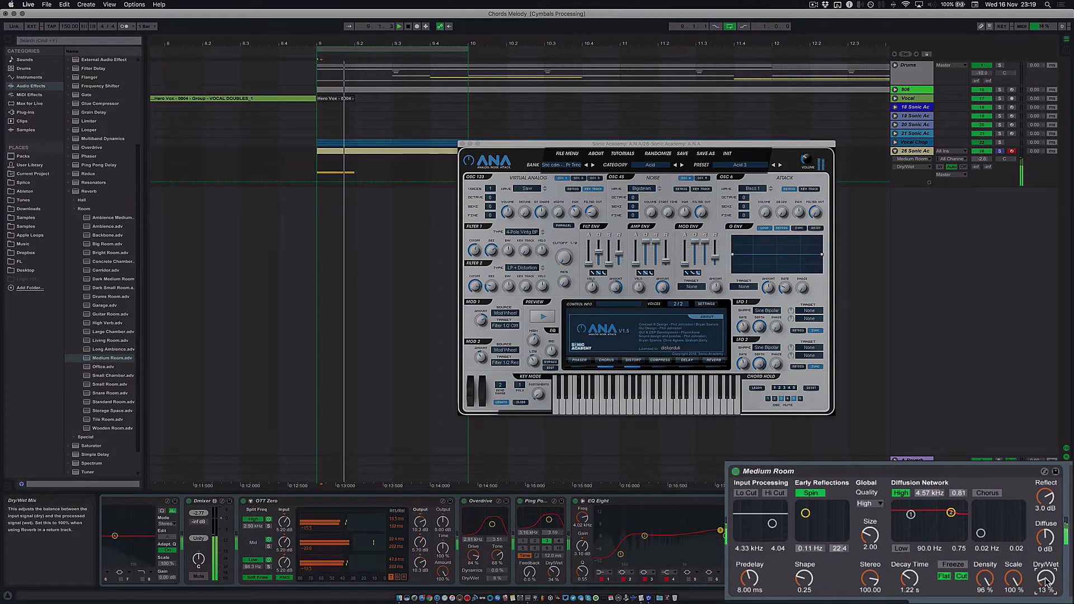
{"action": "left_click_drag", "start_coordinate": [910, 579], "coordinate": [910, 590]}
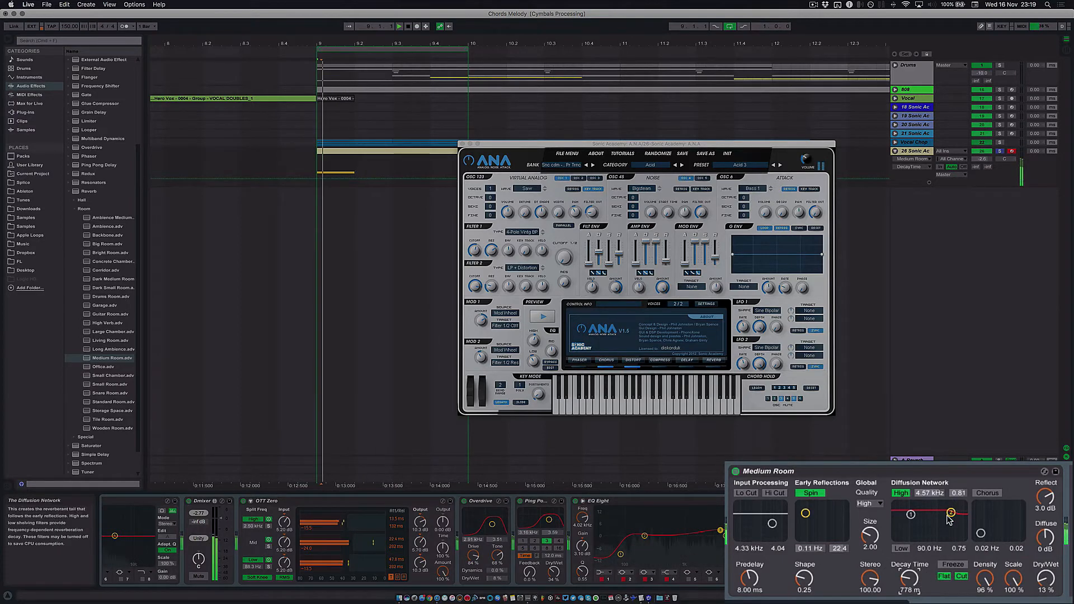
- Enable the reverb's Lo Cut and Hi Cut at 1.36 kHz, bandwidth 4.75, and set its high diffusion filter to 1.47 kHz at 0.43
{"action": "left_click", "coordinate": [747, 493]}
{"action": "left_click", "coordinate": [775, 493]}
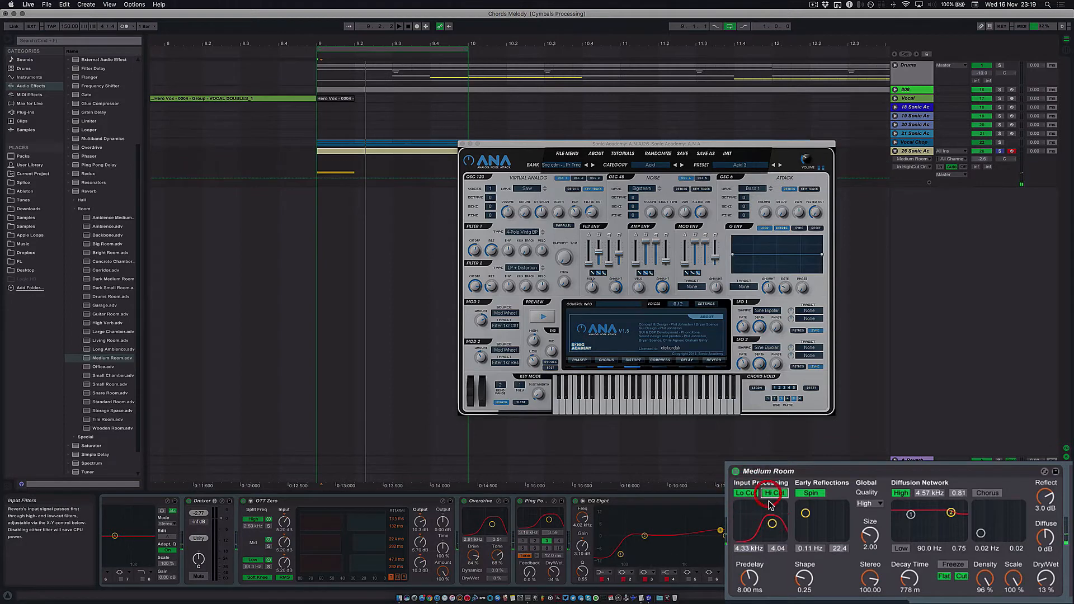
{"action": "left_click_drag", "start_coordinate": [772, 523], "coordinate": [771, 523]}
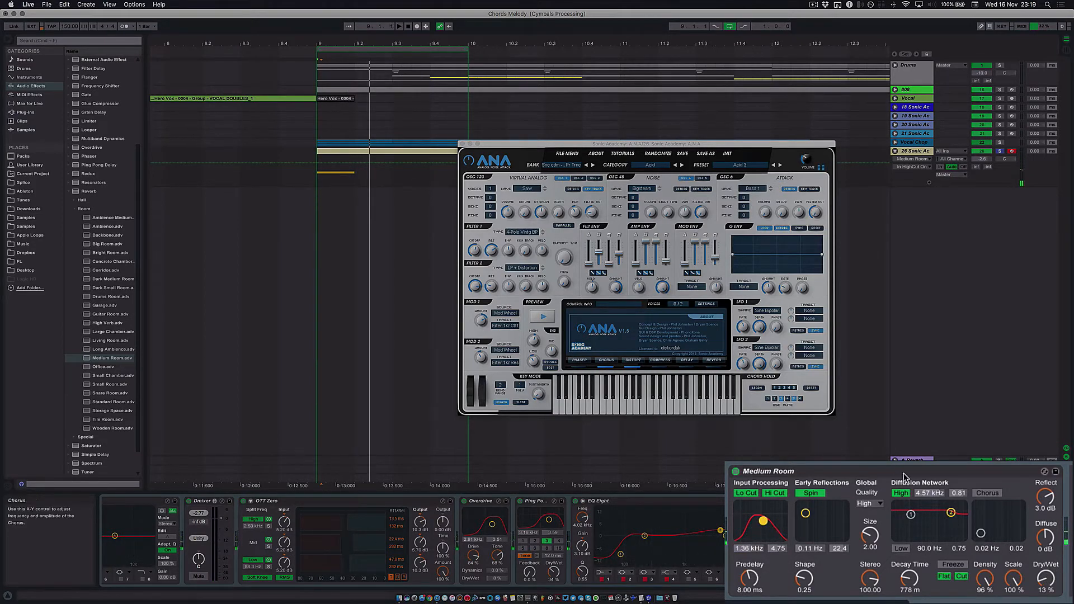
{"action": "left_click_drag", "start_coordinate": [952, 513], "coordinate": [939, 528]}
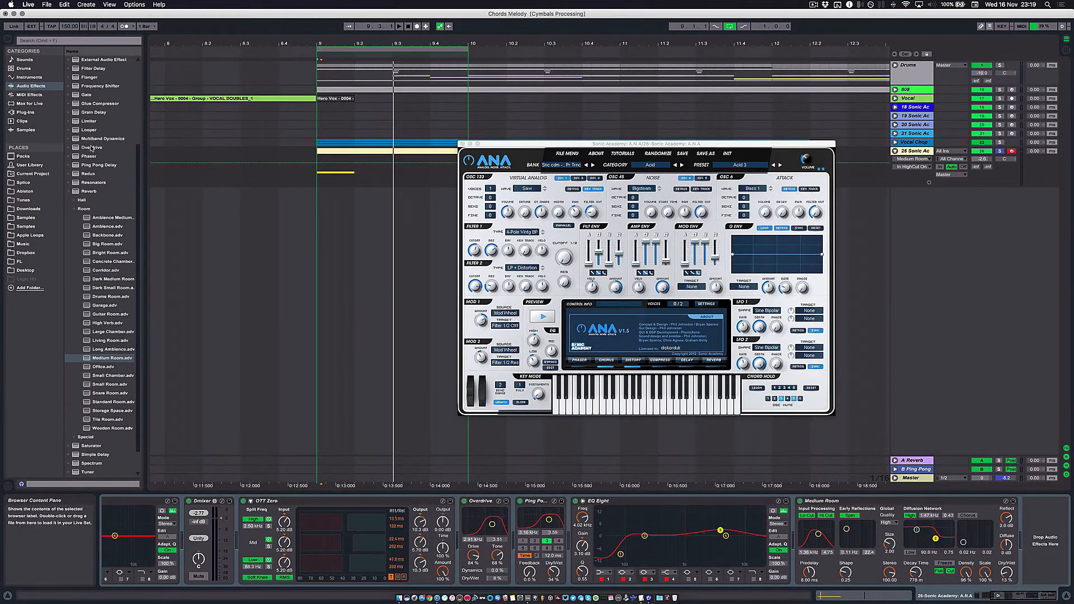
- Add Multiband Dynamics (OTT Zero) after the Medium Room reverb and set its Amount to 47% while auditioning
{"action": "left_click", "coordinate": [90, 139]}
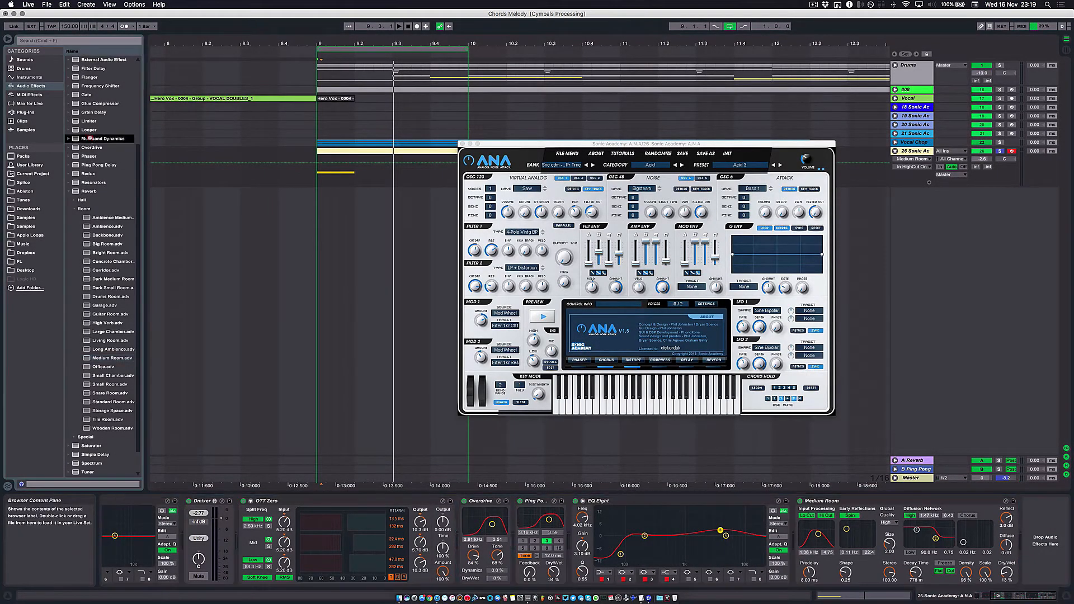
{"action": "double_click", "coordinate": [90, 138]}
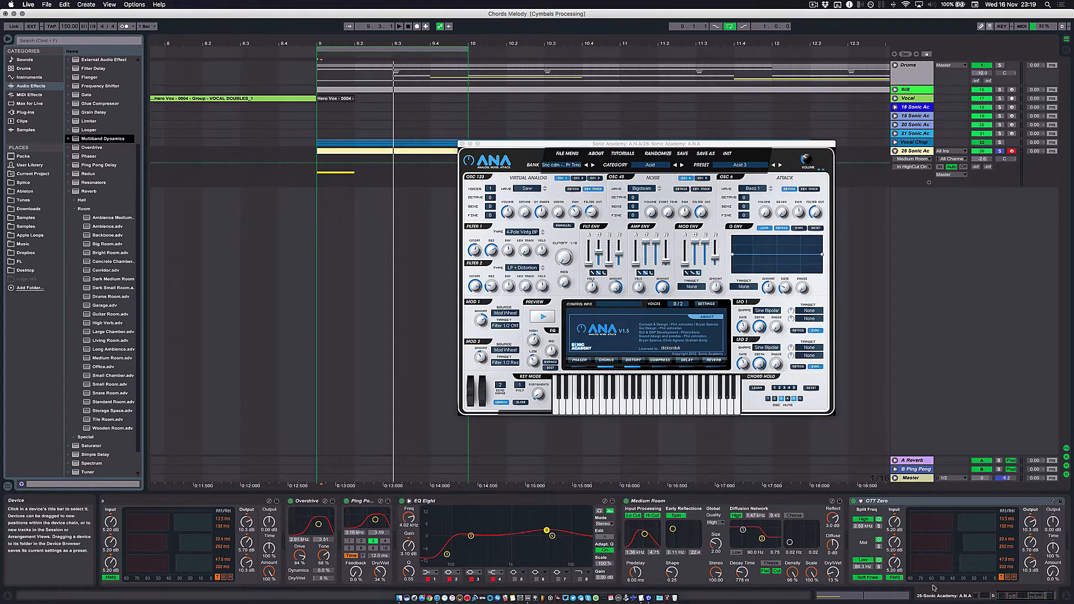
{"action": "left_click", "coordinate": [935, 546]}
{"action": "left_click_drag", "start_coordinate": [1006, 571], "coordinate": [1007, 562]}
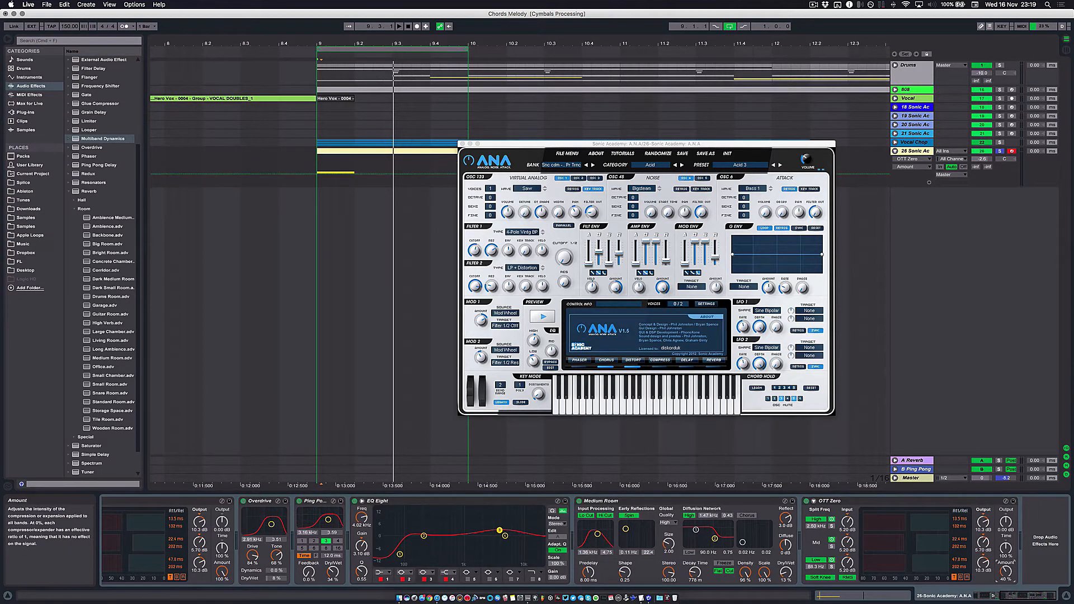
{"action": "key", "text": "space"}
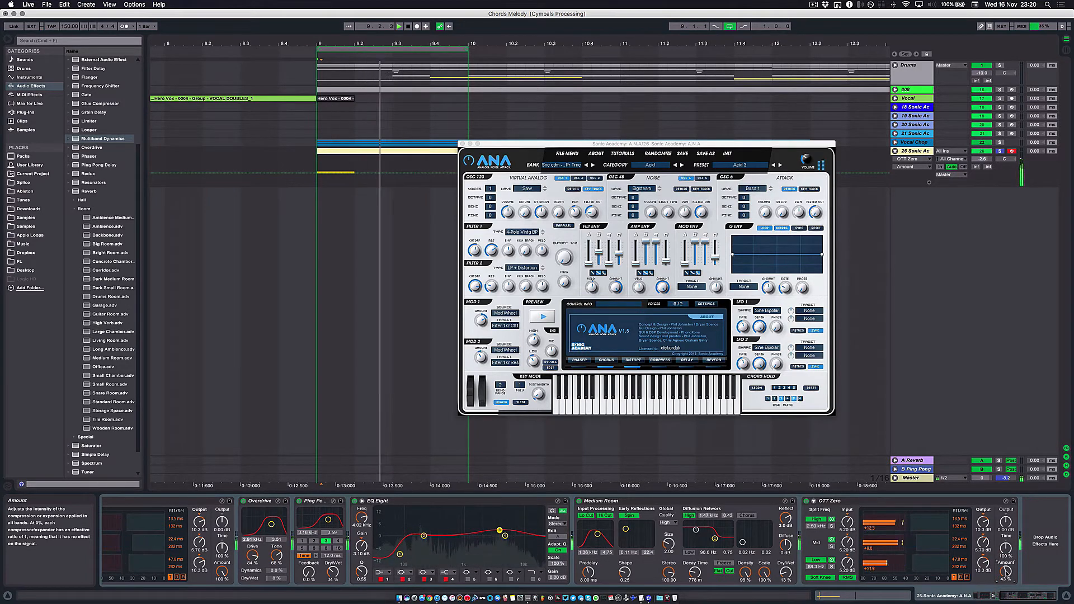
{"action": "key", "text": "space"}
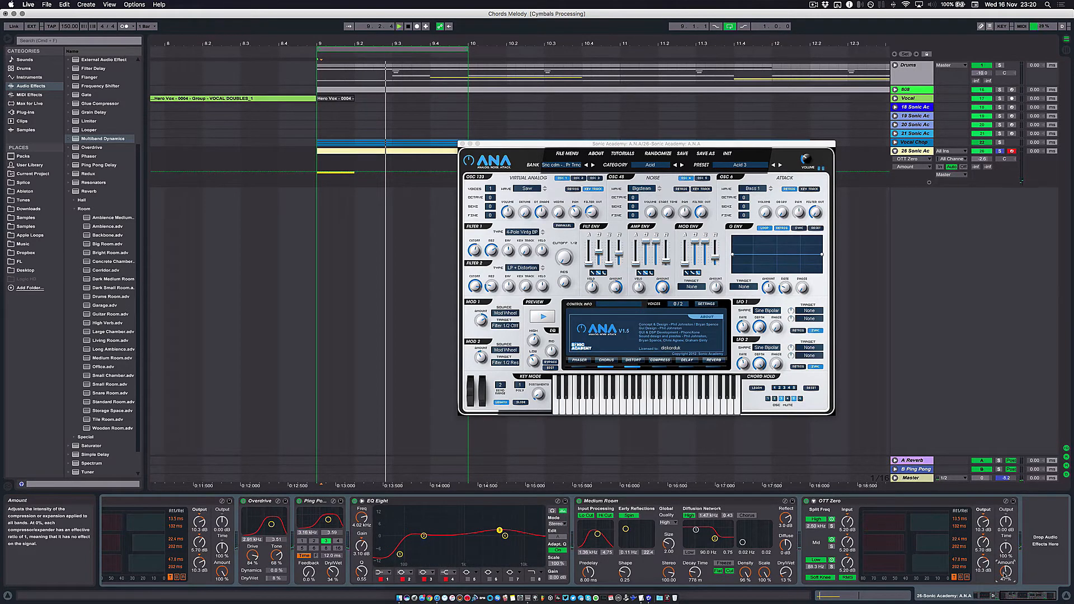
{"action": "key", "text": "space"}
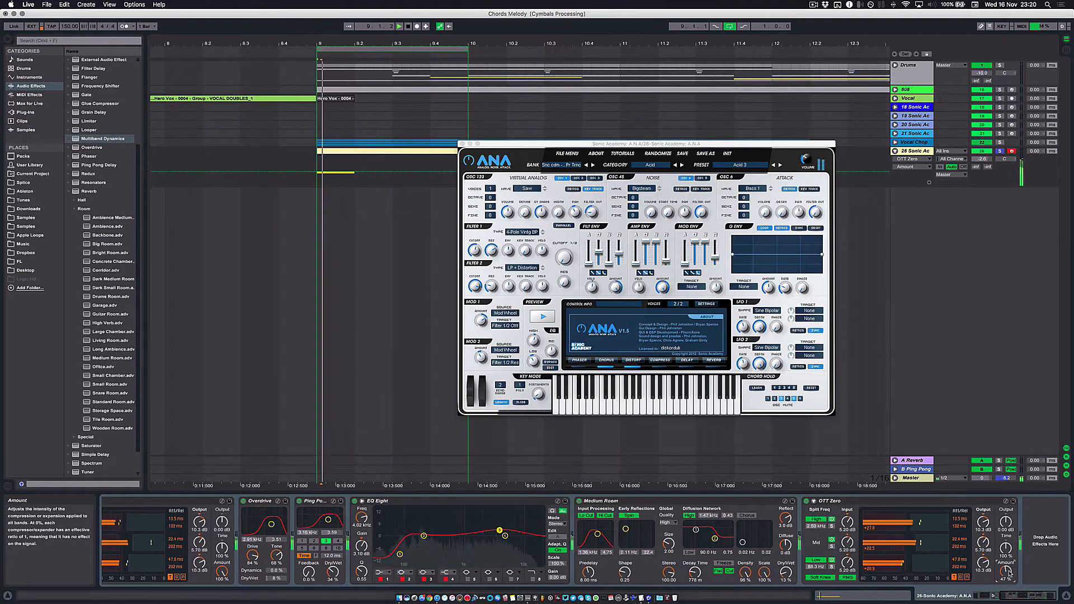
{"action": "key", "text": "space"}
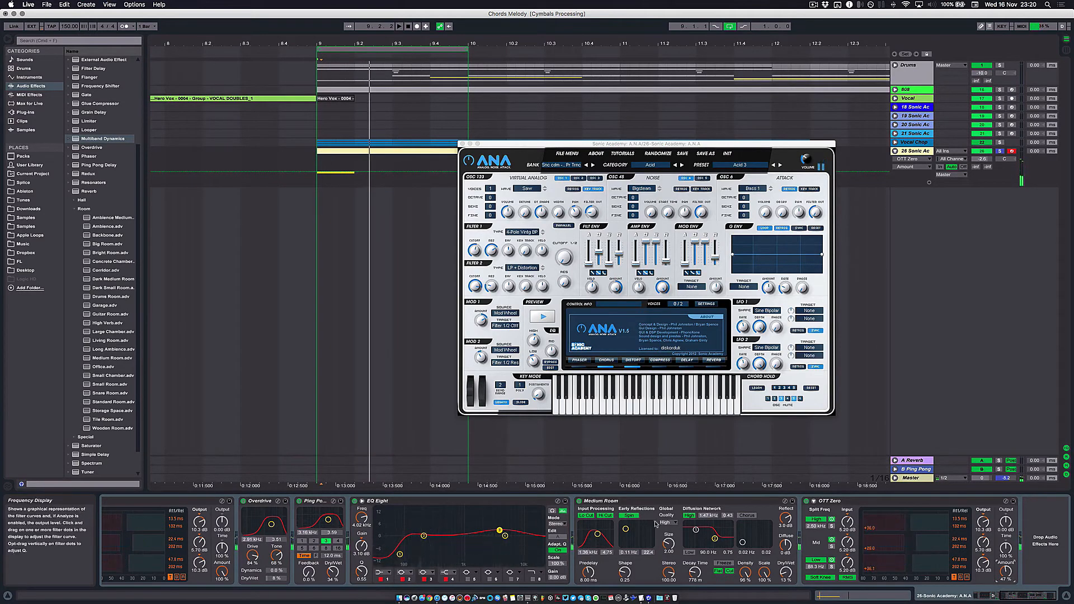
- Close the A.N.A window and open the bass track's MIDI clip at bar 9 in the note editor
{"action": "scroll", "coordinate": [274, 536], "scroll_direction": "left", "scroll_amount": 5}
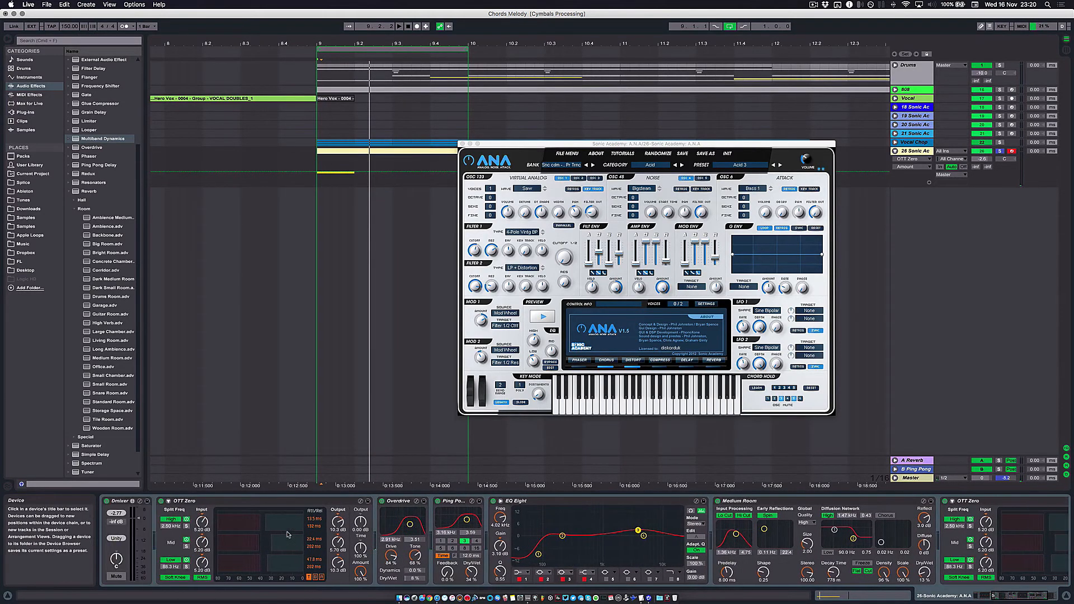
{"action": "scroll", "coordinate": [287, 534], "scroll_direction": "left", "scroll_amount": 5}
{"action": "scroll", "coordinate": [392, 363], "scroll_direction": "left", "scroll_amount": 3}
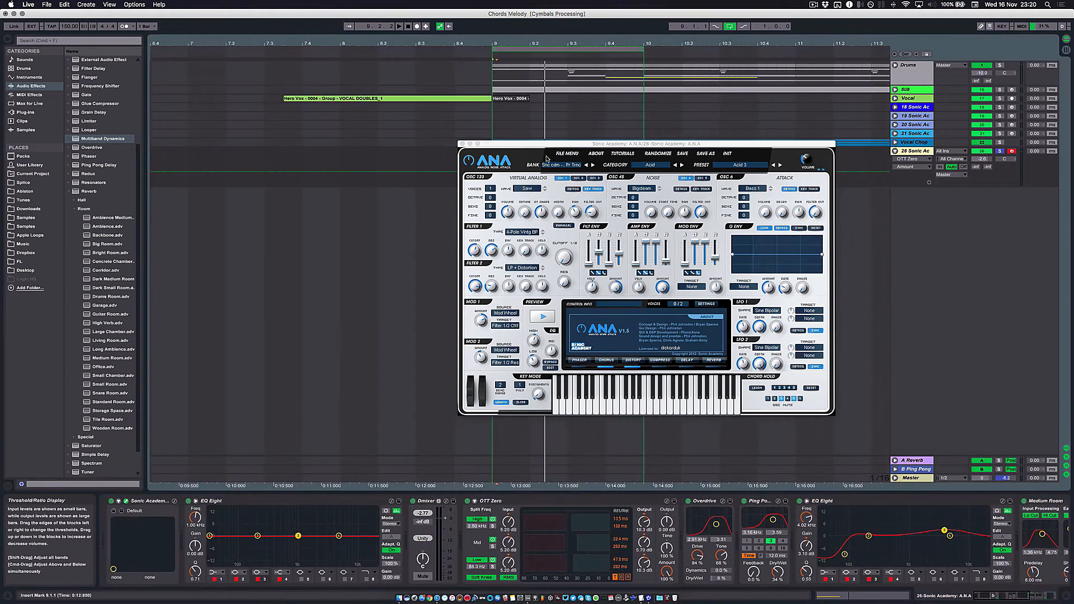
{"action": "left_click", "coordinate": [461, 144]}
{"action": "left_click", "coordinate": [519, 152]}
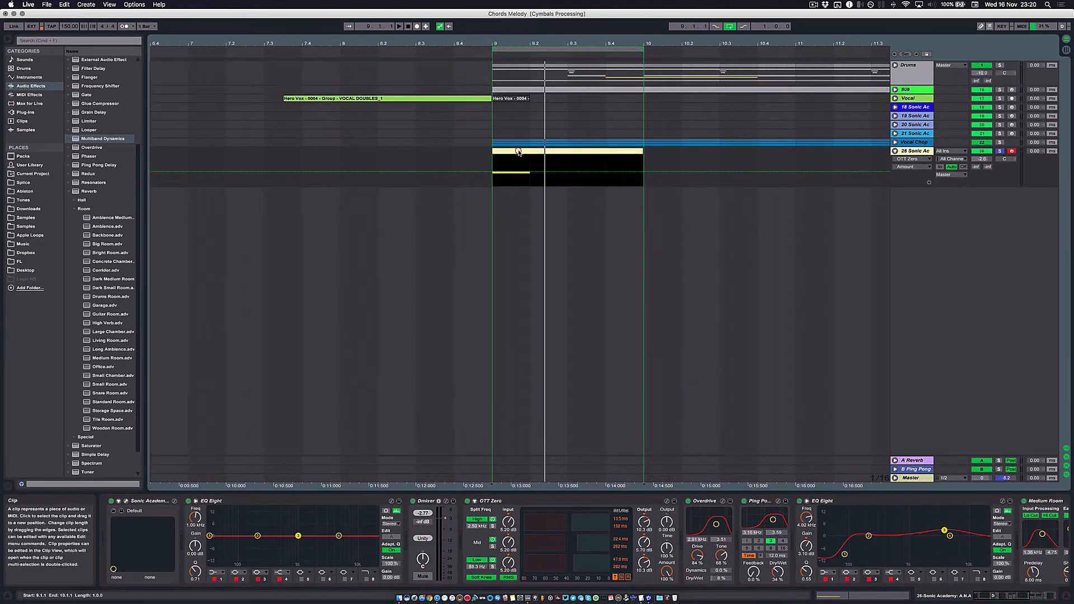
{"action": "double_click", "coordinate": [518, 152]}
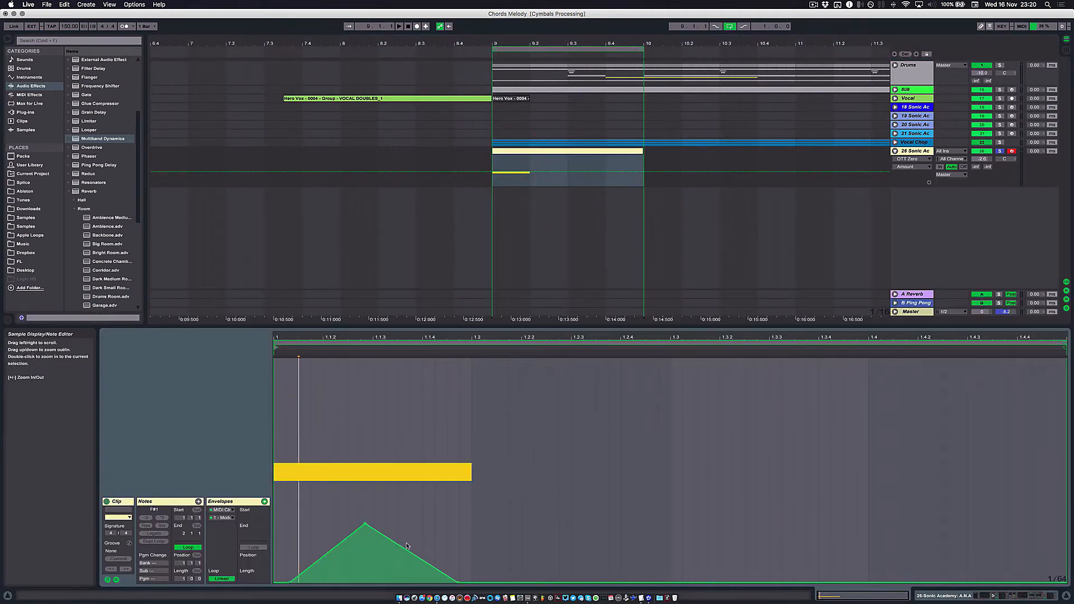
- Try a second peak on the falling slope of the clip's modulation envelope, and undo back to a slightly raised slope
{"action": "left_click_drag", "start_coordinate": [407, 553], "coordinate": [444, 538]}
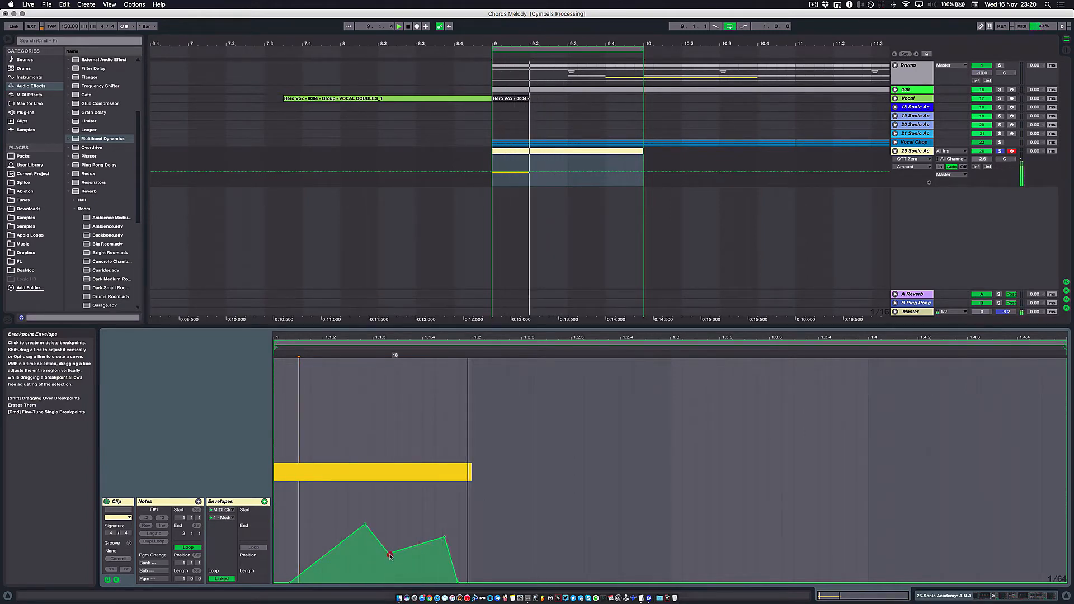
{"action": "left_click_drag", "start_coordinate": [390, 555], "coordinate": [390, 562]}
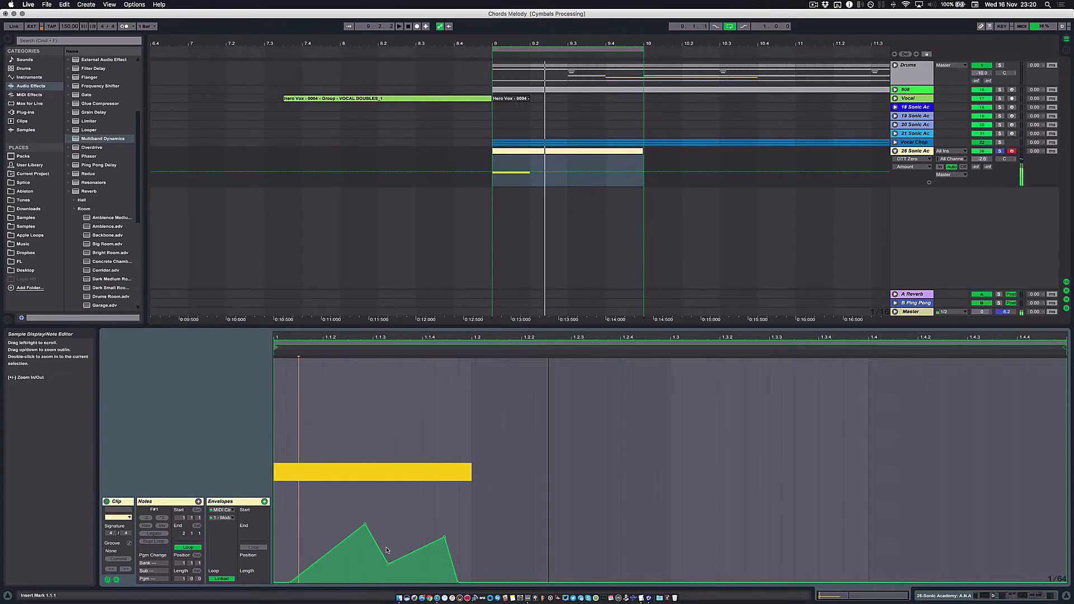
{"action": "key", "text": "super+z"}
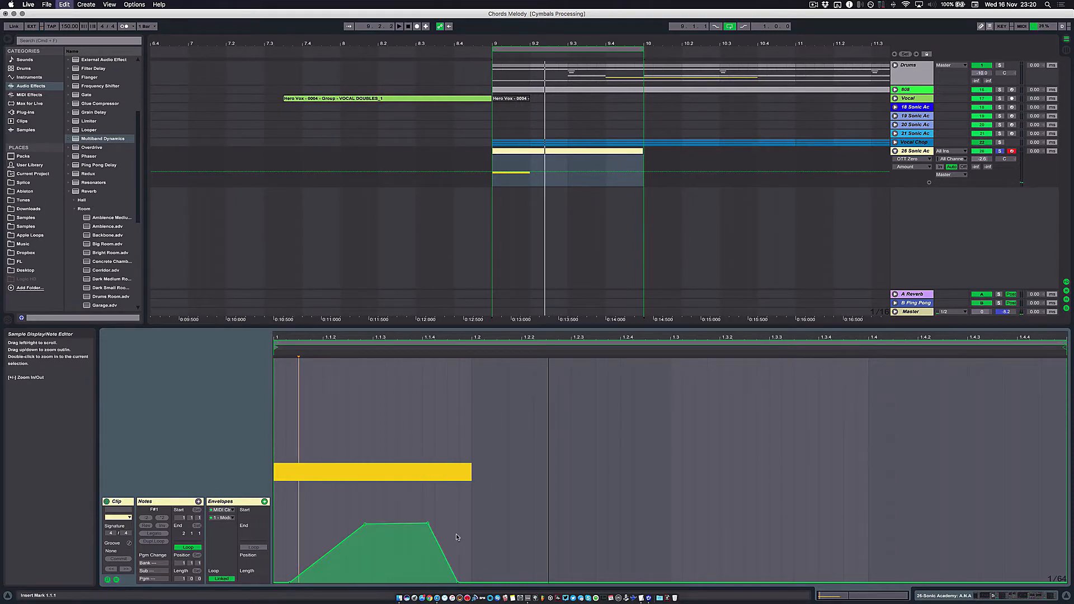
{"action": "key", "text": "super+z"}
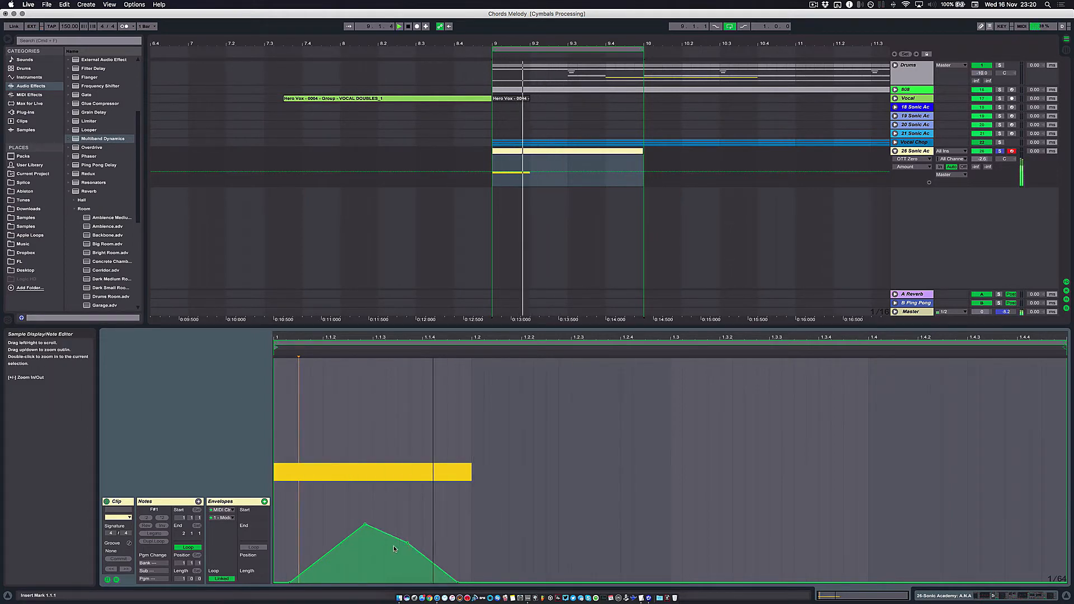
- Audition the bass hit in the arrangement from shortly before bar 9, and lower the bass track's volume to -4.2 dB
{"action": "left_click", "coordinate": [540, 204]}
{"action": "left_click", "coordinate": [542, 149]}
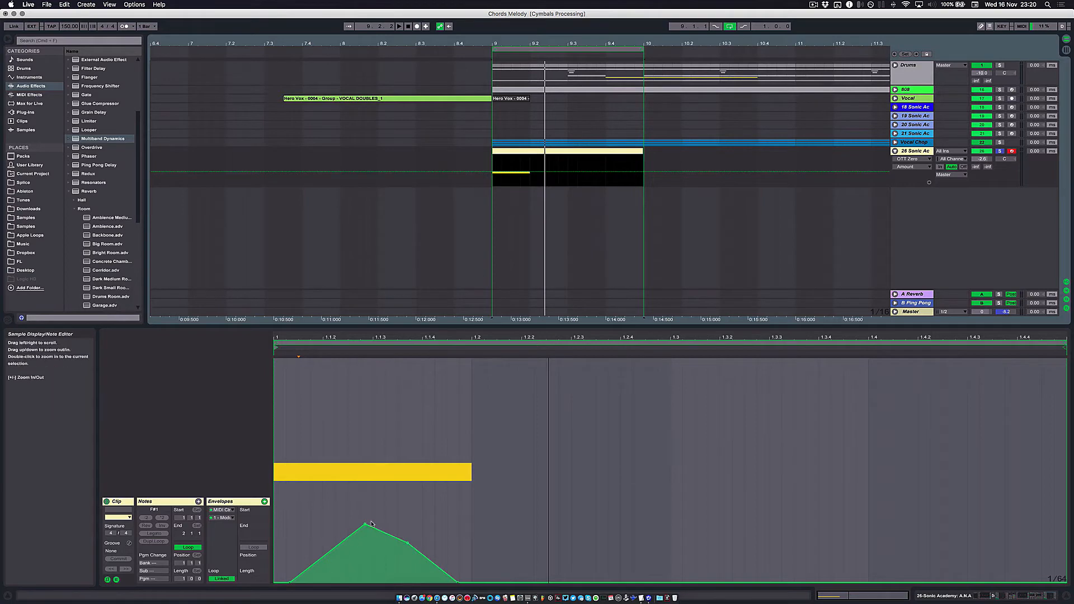
{"action": "key", "text": "minus"}
{"action": "key", "text": "minus"}
{"action": "key", "text": "minus"}
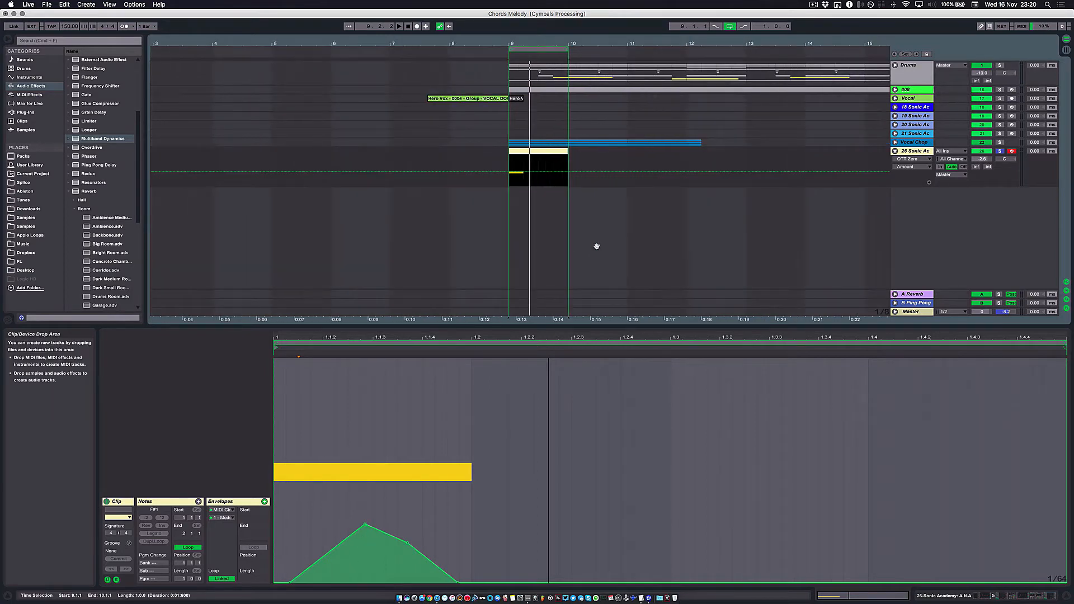
{"action": "key", "text": "minus"}
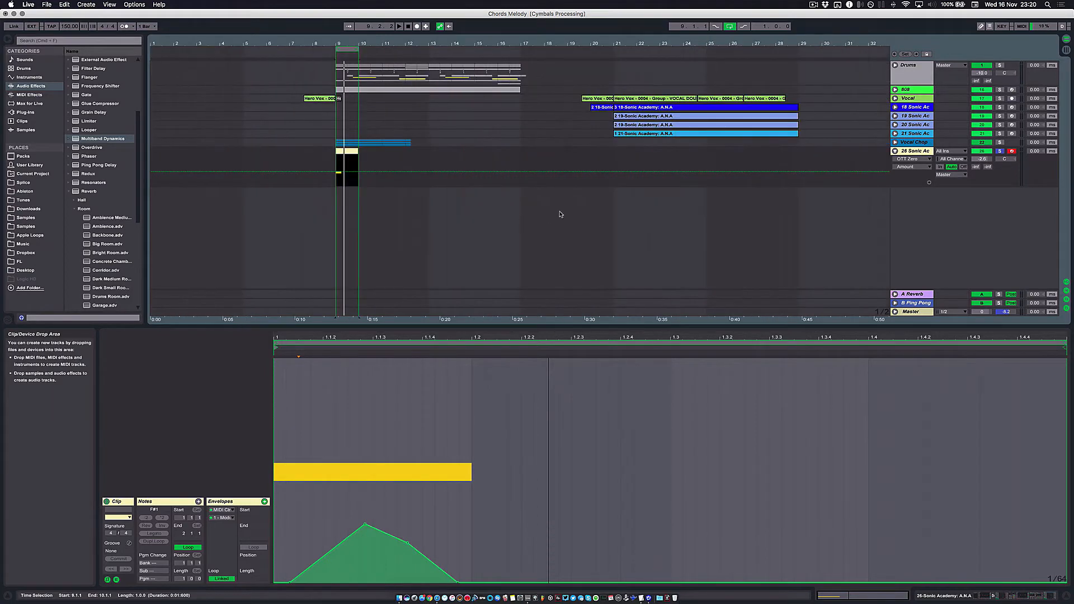
{"action": "key", "text": "space"}
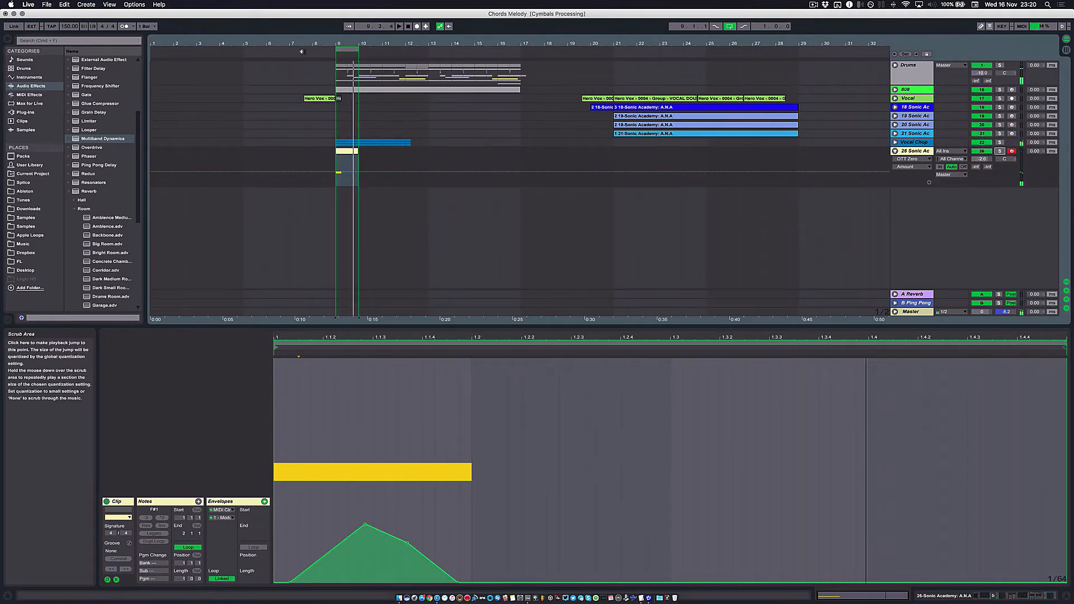
{"action": "left_click", "coordinate": [306, 51]}
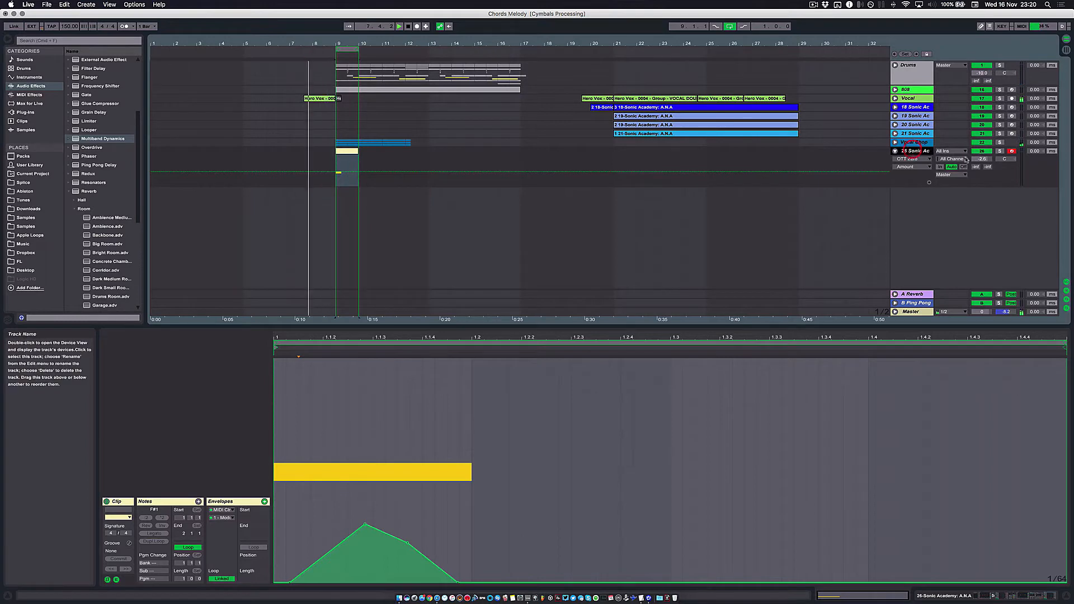
{"action": "left_click_drag", "start_coordinate": [985, 161], "coordinate": [985, 166]}
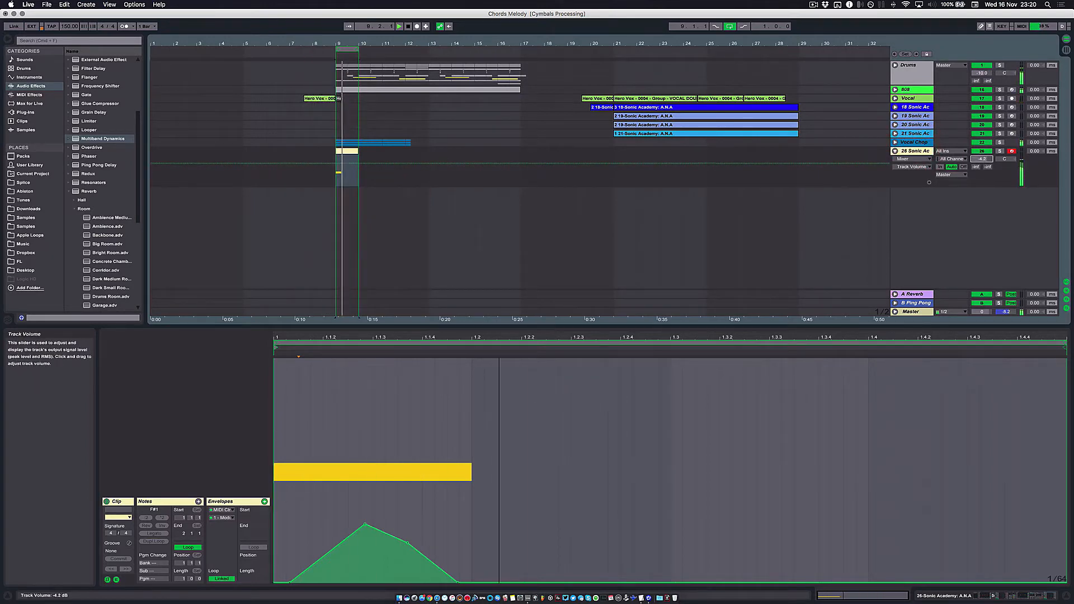
- Turn off looping and place a copy of the bar 9 bass clip at bar 13 while the arrangement plays
{"action": "left_click", "coordinate": [729, 26]}
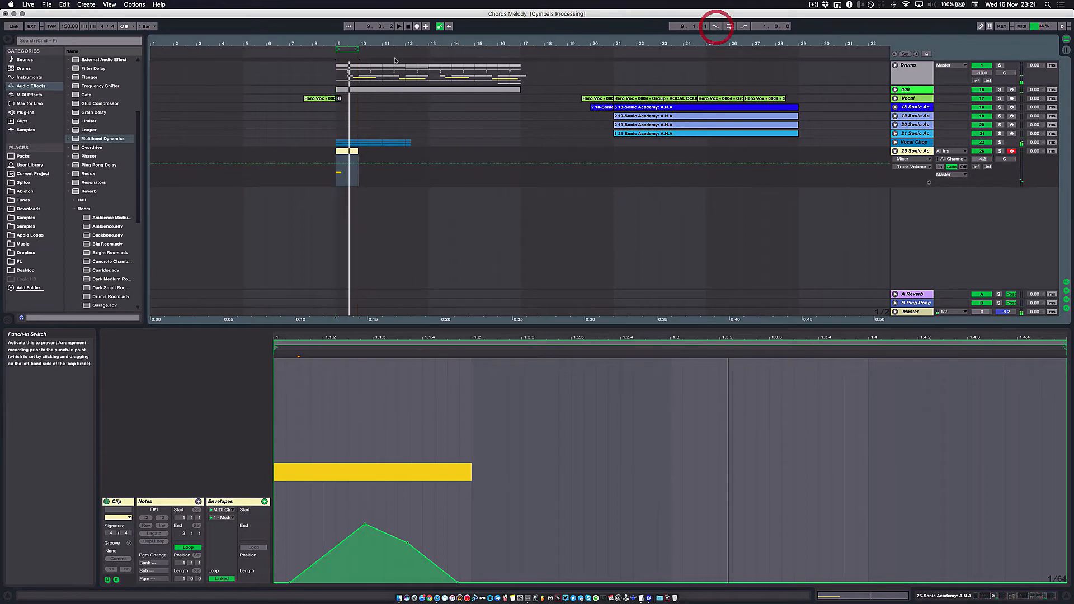
{"action": "key", "text": "space"}
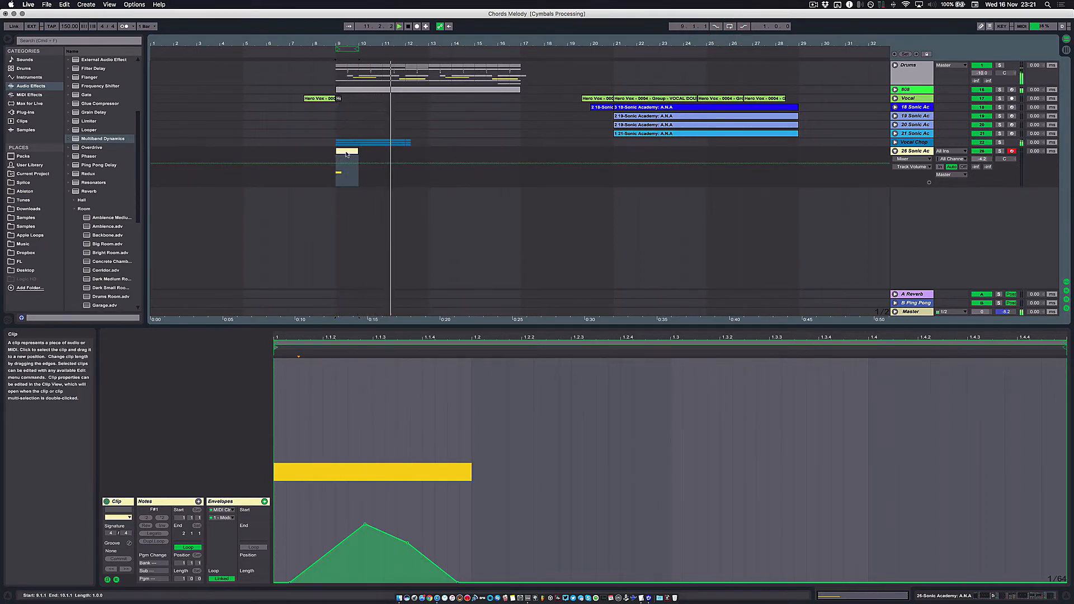
{"action": "left_click_drag", "start_coordinate": [347, 155], "coordinate": [440, 155]}
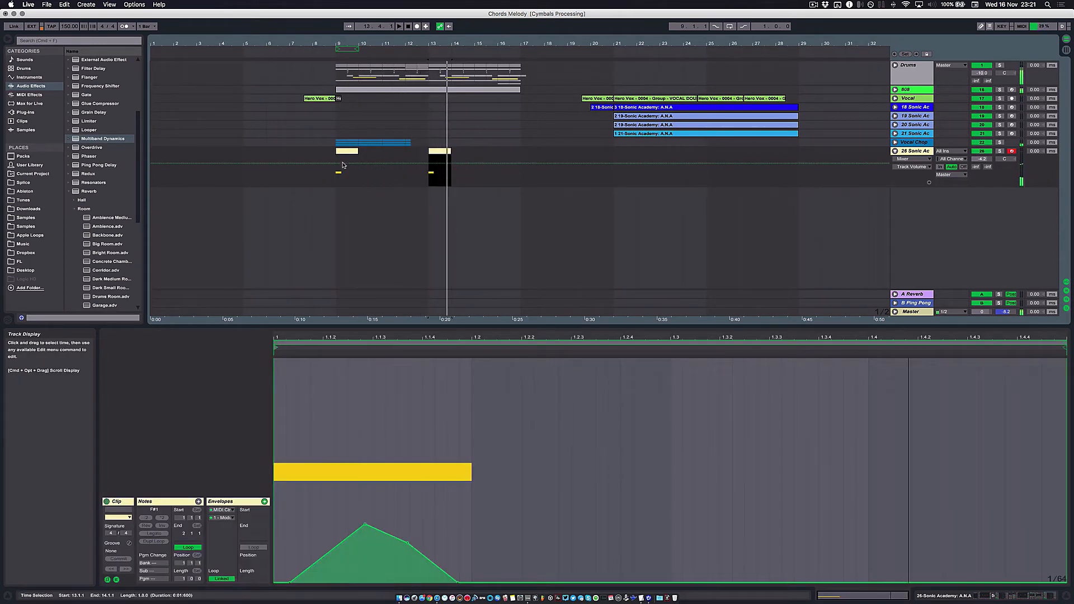
- Stretch the loop region to span bars 9 to 13 and audition the section from bar 9
{"action": "left_click_drag", "start_coordinate": [358, 48], "coordinate": [427, 48]}
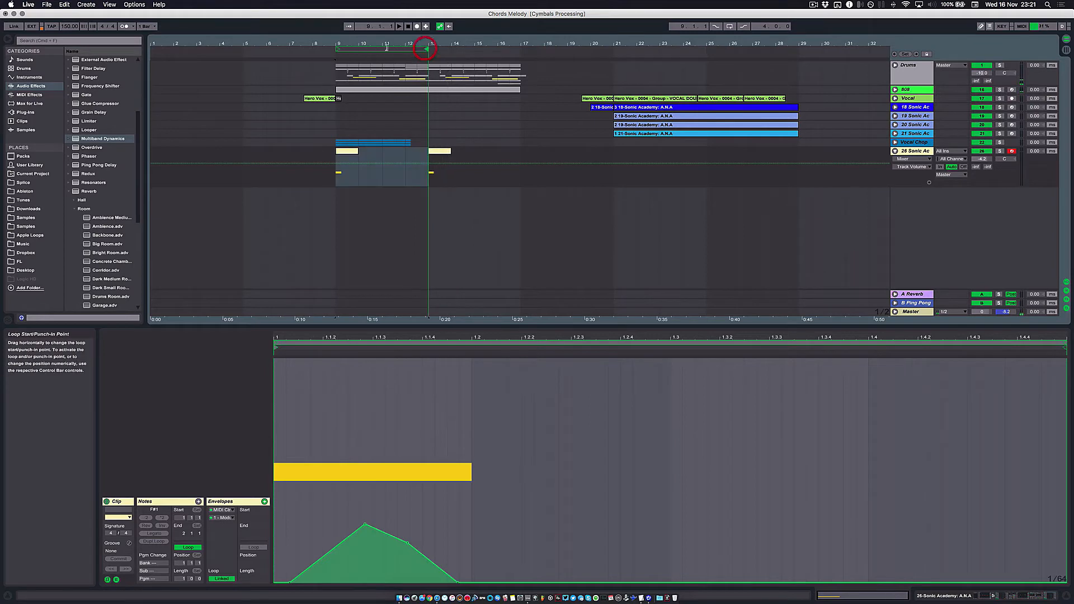
{"action": "left_click", "coordinate": [336, 188]}
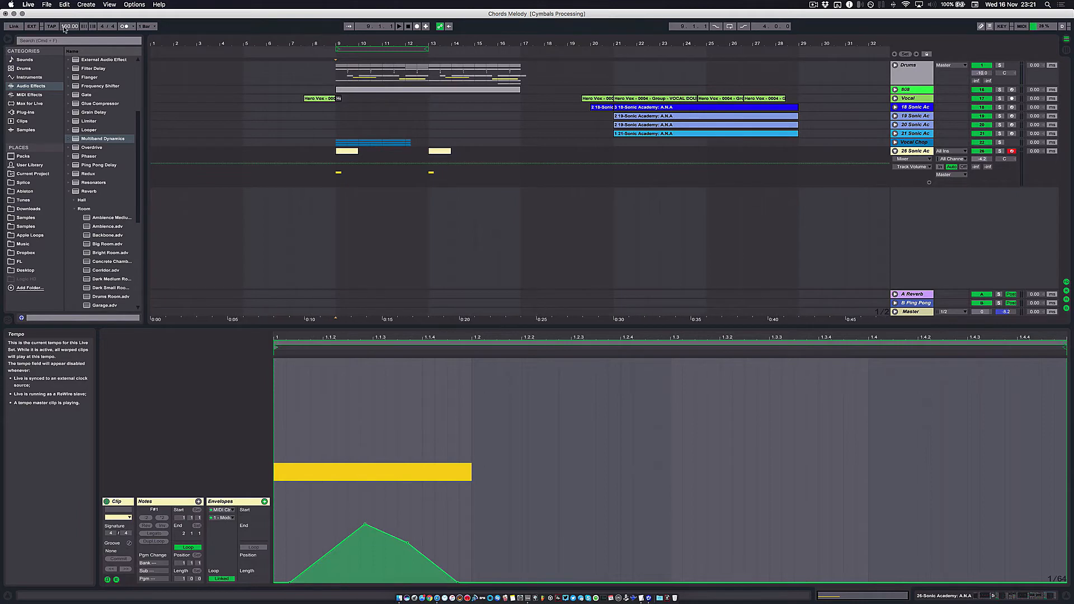
{"action": "key", "text": "space"}
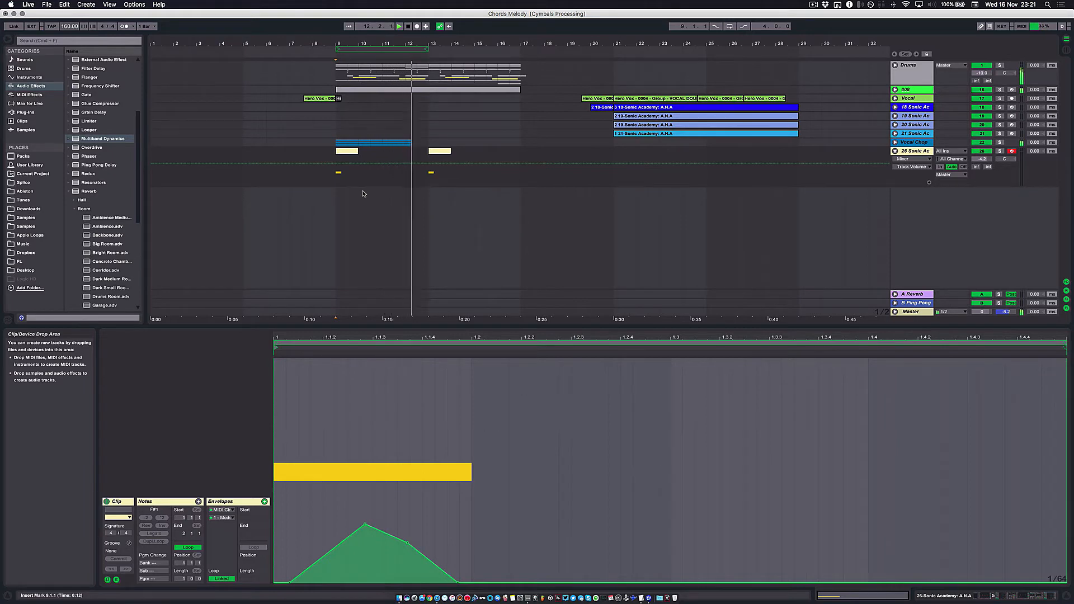
{"action": "key", "text": "space"}
{"action": "left_click", "coordinate": [371, 193]}
{"action": "left_click", "coordinate": [331, 195]}
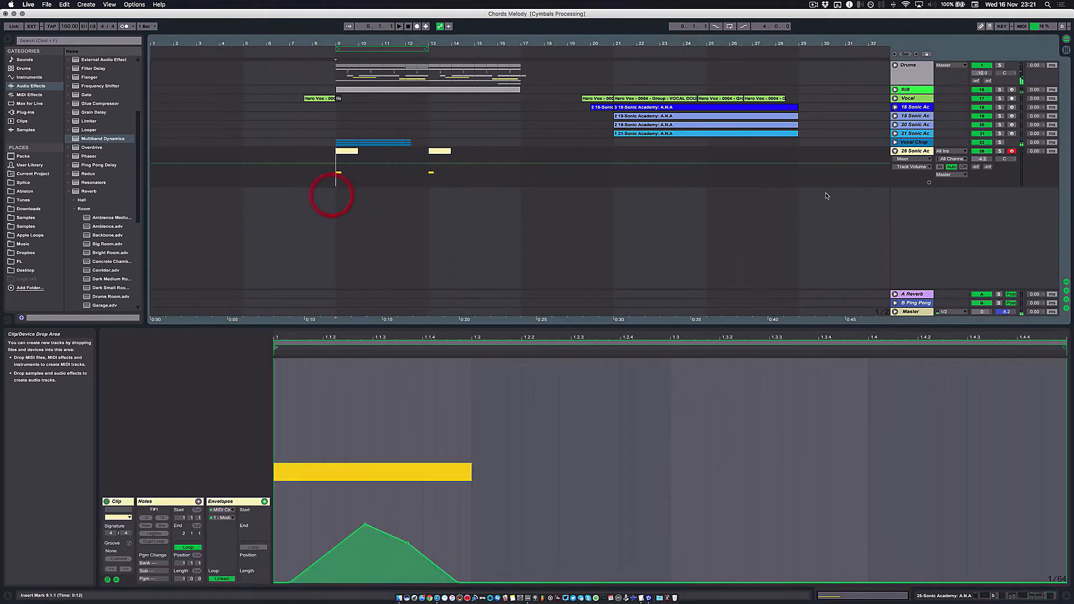
{"action": "left_click", "coordinate": [928, 159]}
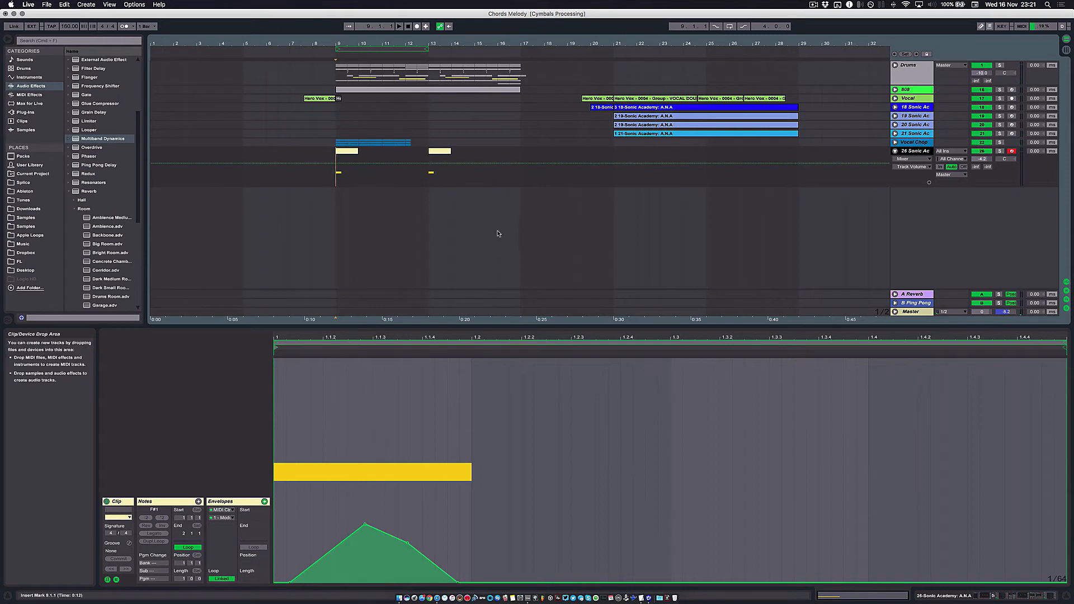
{"action": "key", "text": "space"}
{"action": "left_click", "coordinate": [371, 51]}
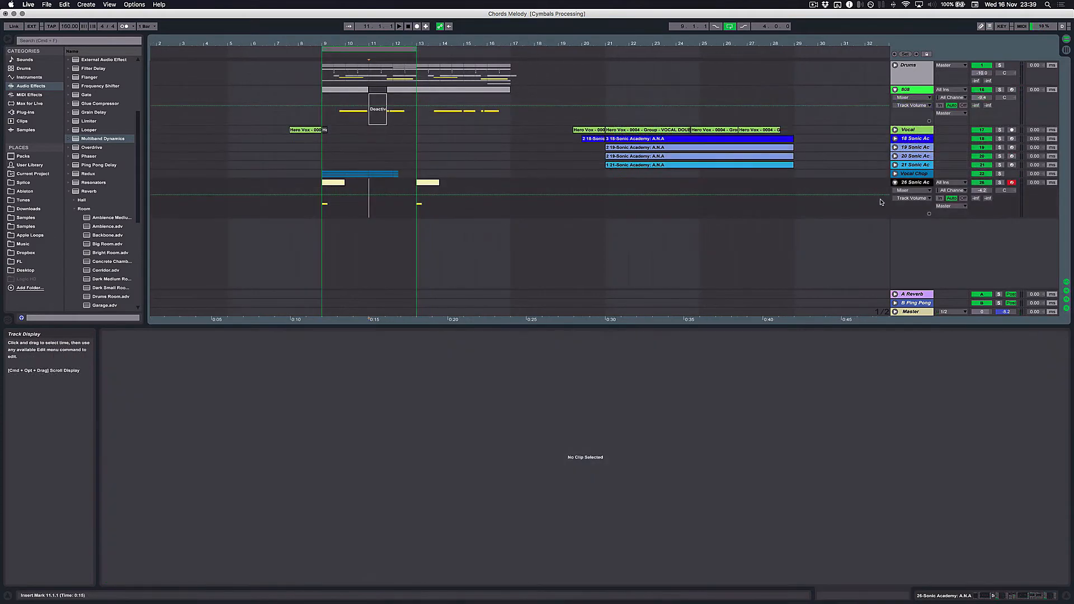
- Duplicate the A.N.A bass track with its clips and effects, and open the duplicate's A.N.A synth window
{"action": "left_click", "coordinate": [912, 189]}
{"action": "left_click", "coordinate": [918, 179]}
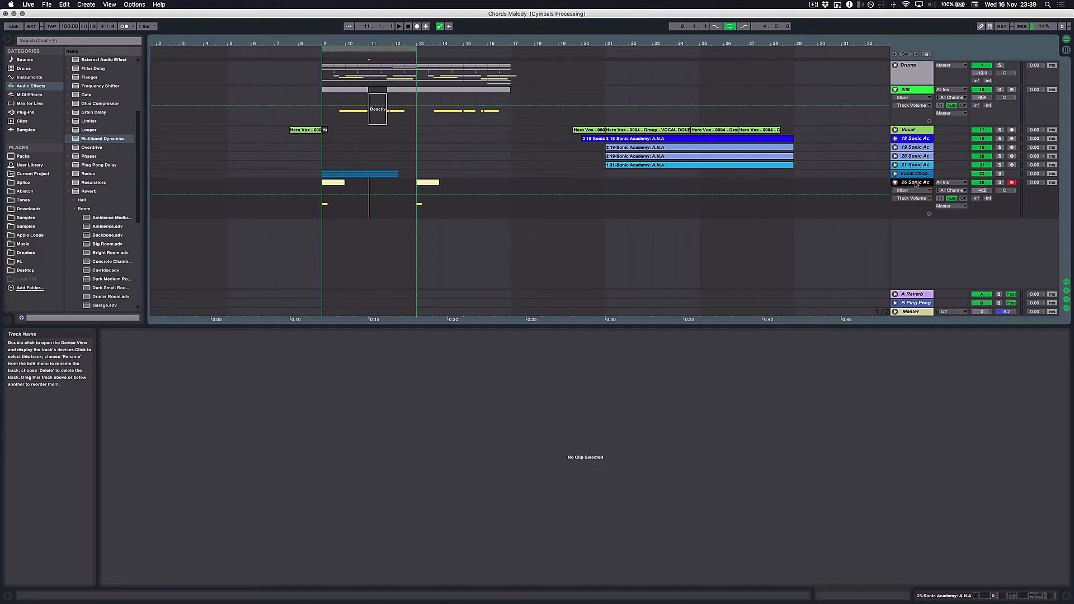
{"action": "key", "text": "super+d"}
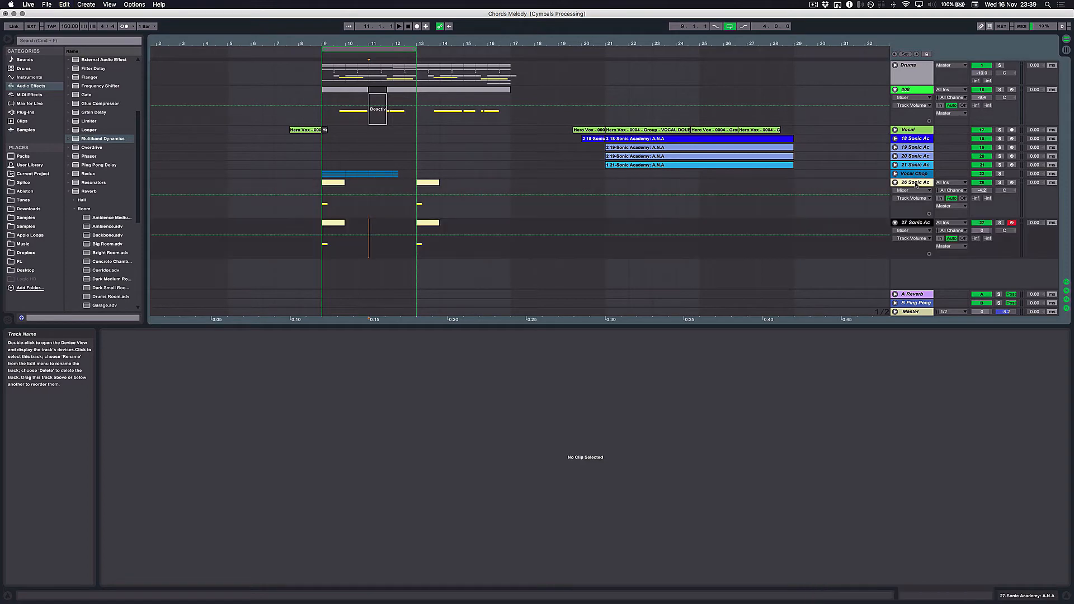
{"action": "left_click", "coordinate": [974, 597]}
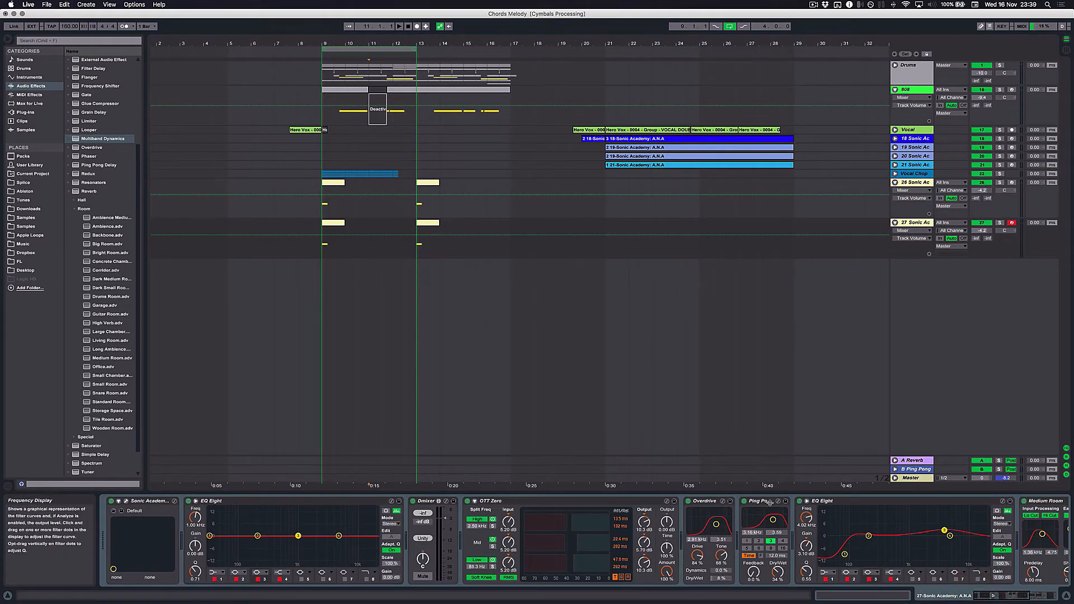
{"action": "scroll", "coordinate": [953, 556], "scroll_direction": "right", "scroll_amount": 8}
{"action": "scroll", "coordinate": [949, 542], "scroll_direction": "left", "scroll_amount": 8}
{"action": "left_click", "coordinate": [126, 501]}
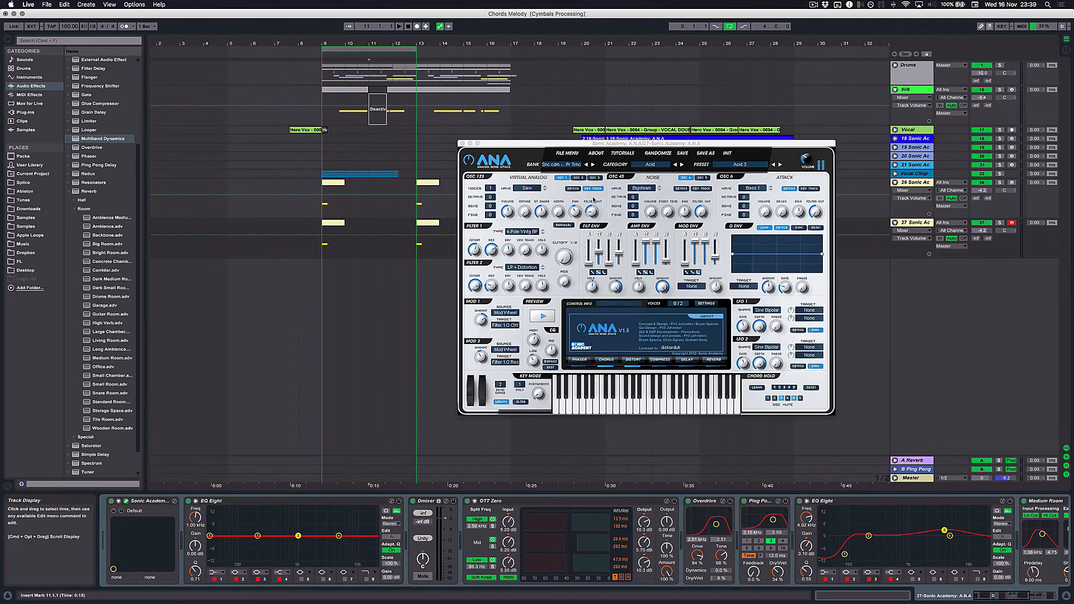
{"action": "left_click", "coordinate": [560, 164]}
{"action": "left_click", "coordinate": [561, 165]}
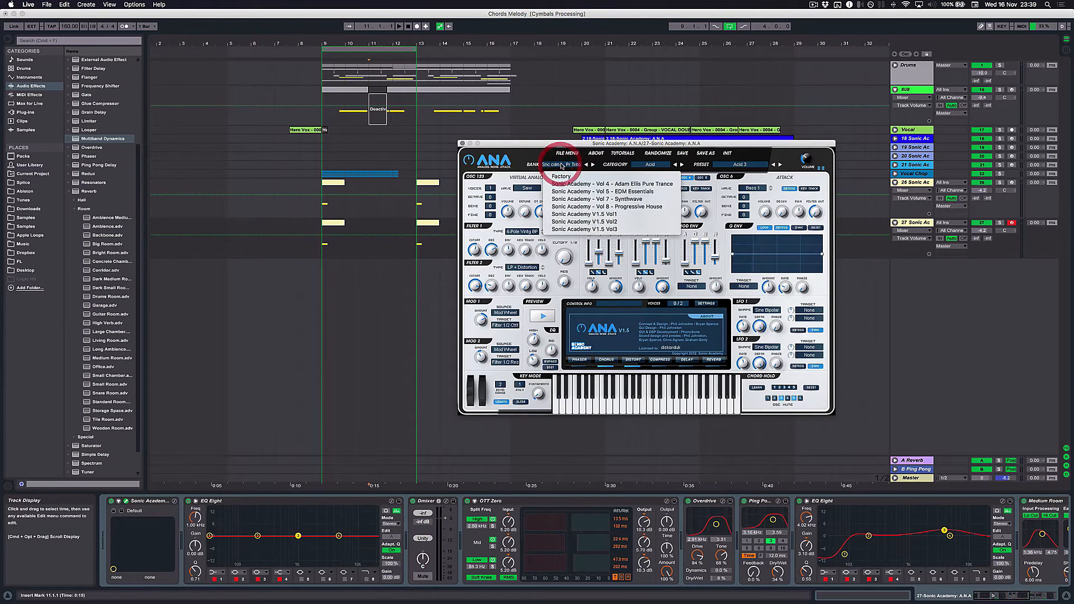
{"action": "left_click", "coordinate": [549, 164]}
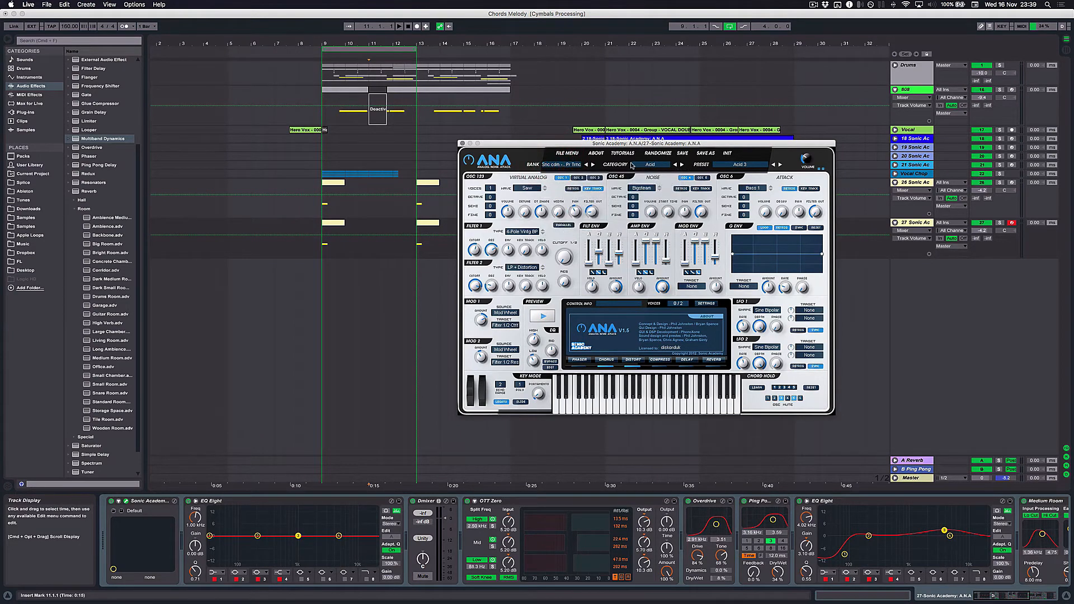
- Load DISKORD BASS.preset from the Presets folder into the duplicate track's A.N.A synth
{"action": "left_click", "coordinate": [567, 154]}
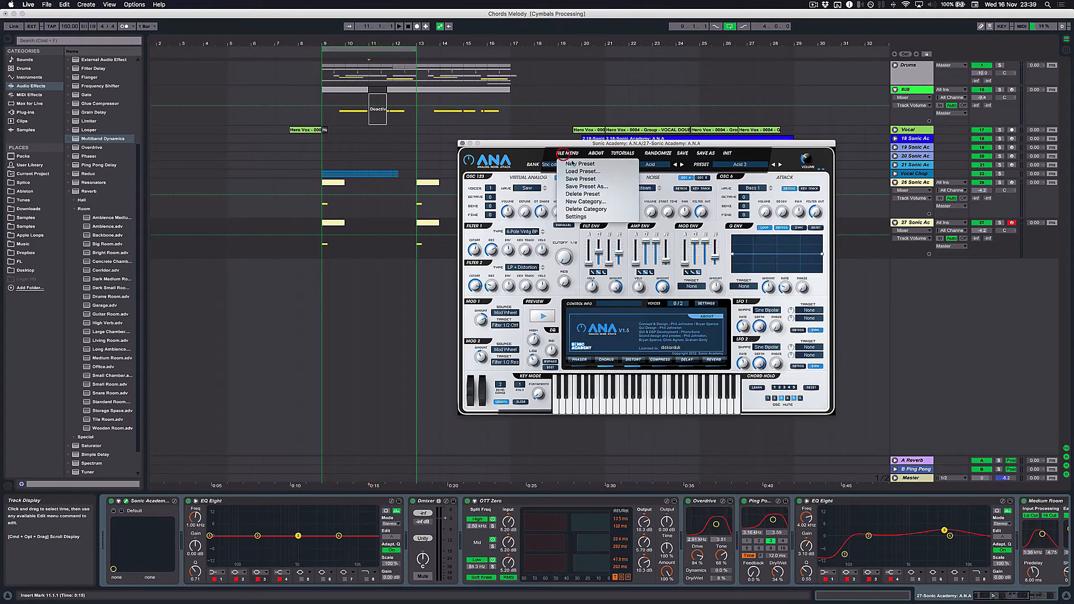
{"action": "left_click", "coordinate": [583, 171]}
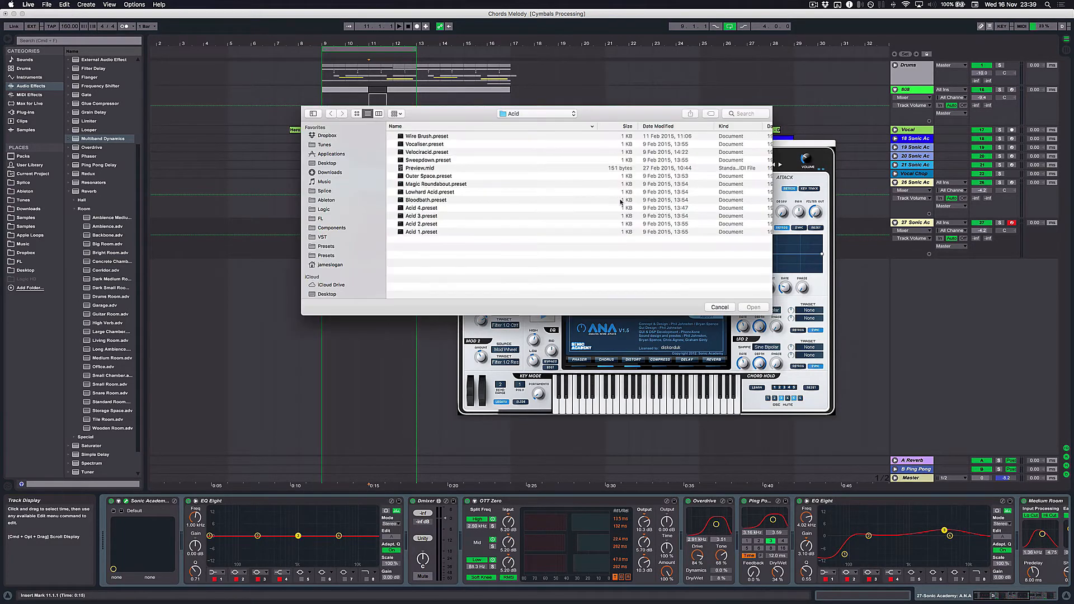
{"action": "left_click", "coordinate": [511, 113]}
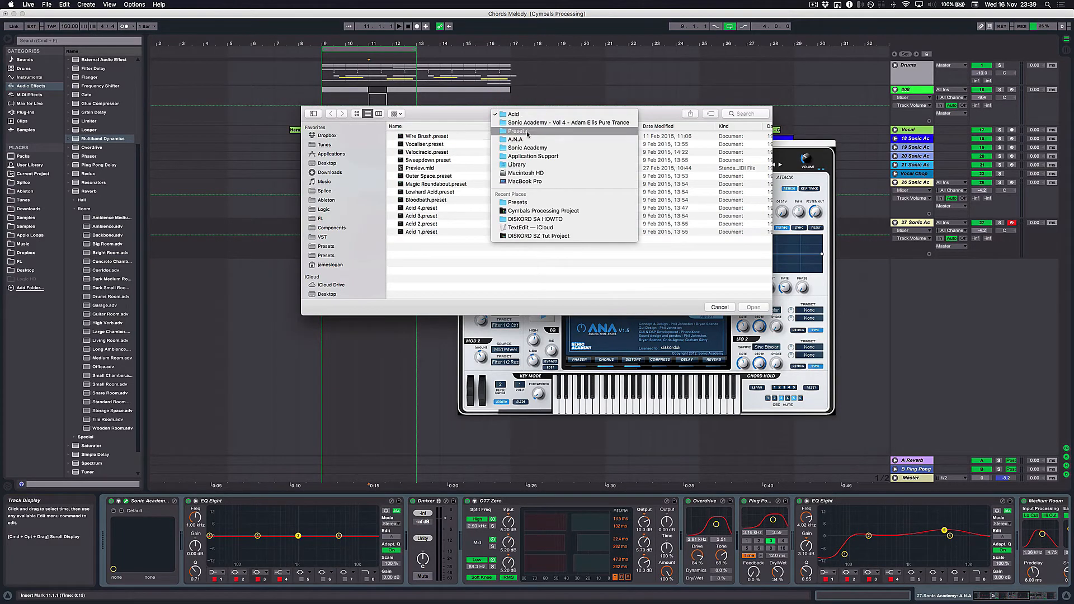
{"action": "left_click", "coordinate": [523, 132]}
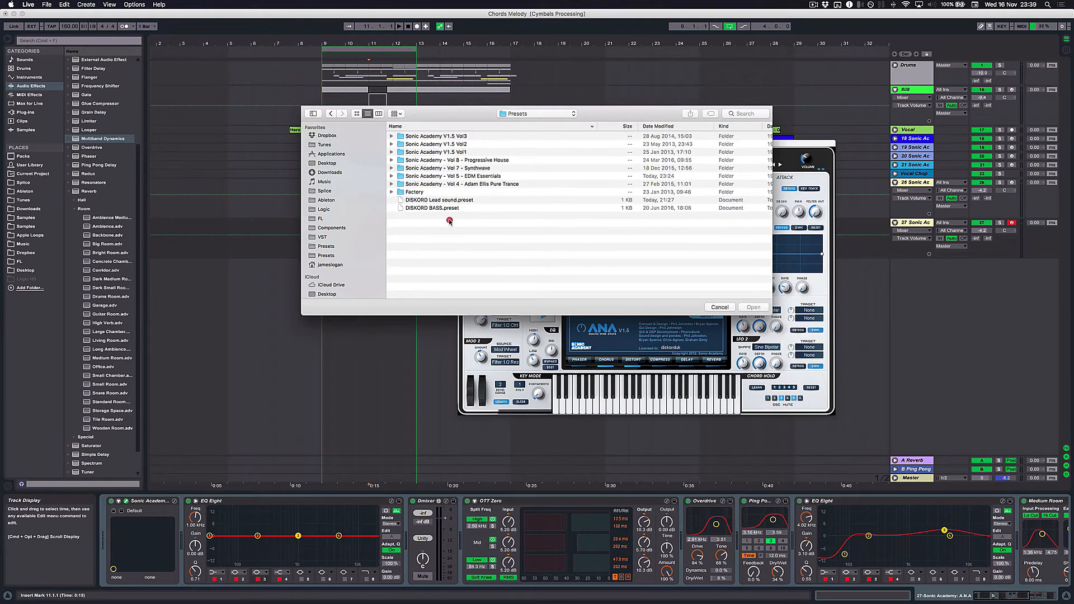
{"action": "left_click", "coordinate": [444, 206]}
{"action": "double_click", "coordinate": [438, 208]}
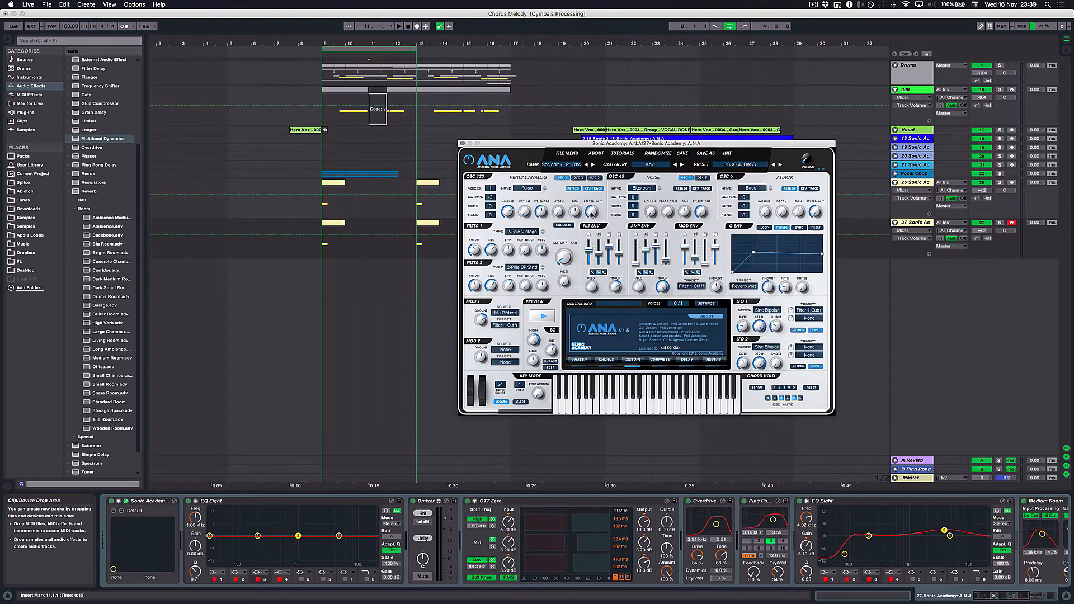
- Fold the first OTT Zero and bypass both OTT Zeros, Overdrive, Ping Pong Delay, the second EQ Eight and Medium Room on the duplicate track
{"action": "double_click", "coordinate": [552, 505]}
{"action": "left_click", "coordinate": [467, 502]}
{"action": "left_click", "coordinate": [482, 501]}
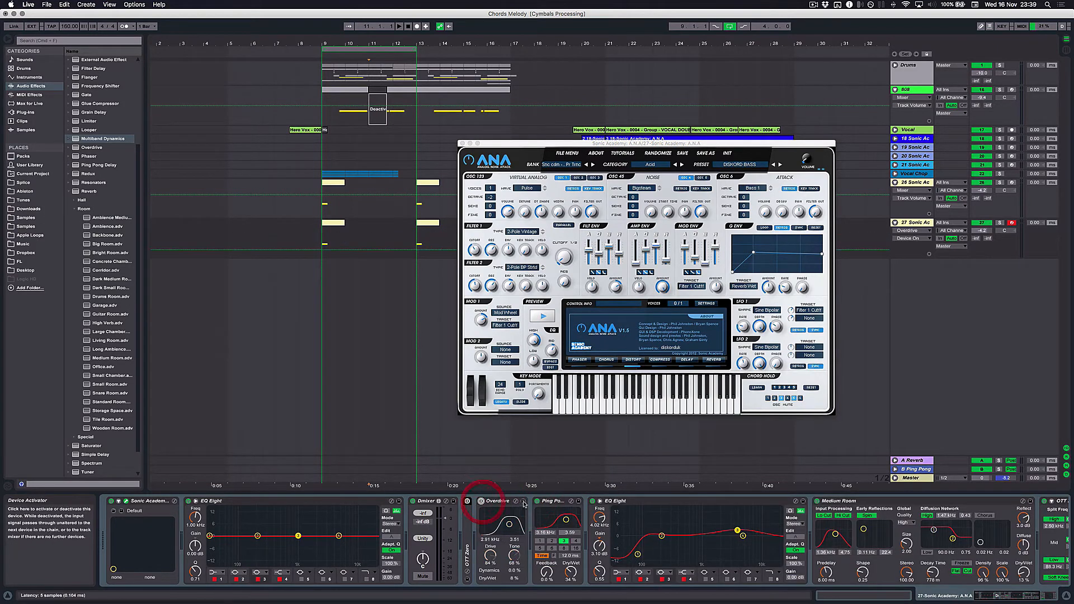
{"action": "left_click", "coordinate": [537, 501]}
{"action": "left_click", "coordinate": [594, 501]}
{"action": "left_click", "coordinate": [817, 501]}
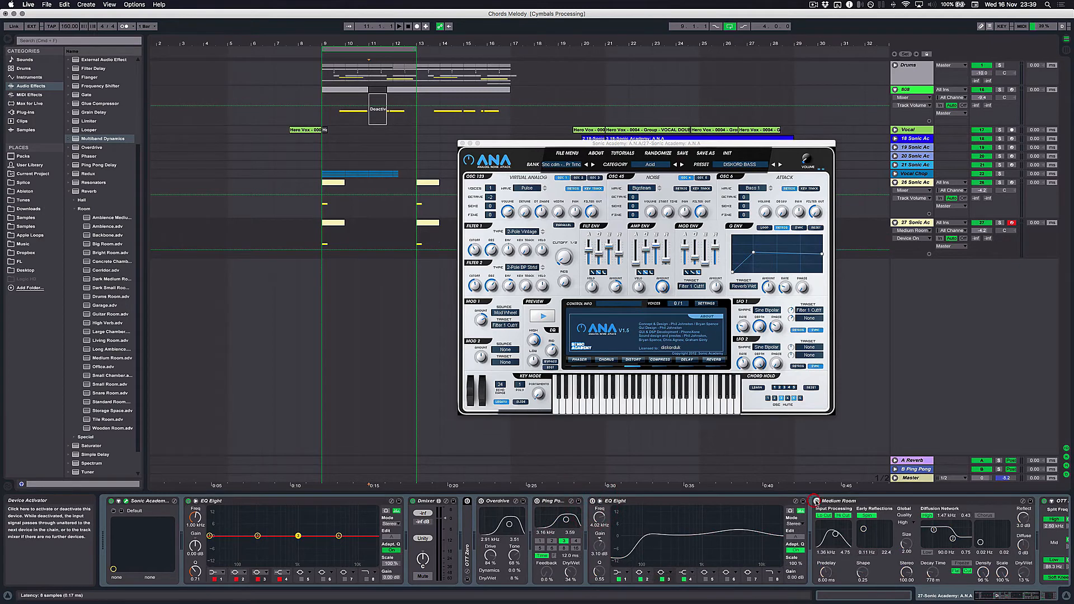
{"action": "scroll", "coordinate": [904, 506], "scroll_direction": "right", "scroll_amount": 5}
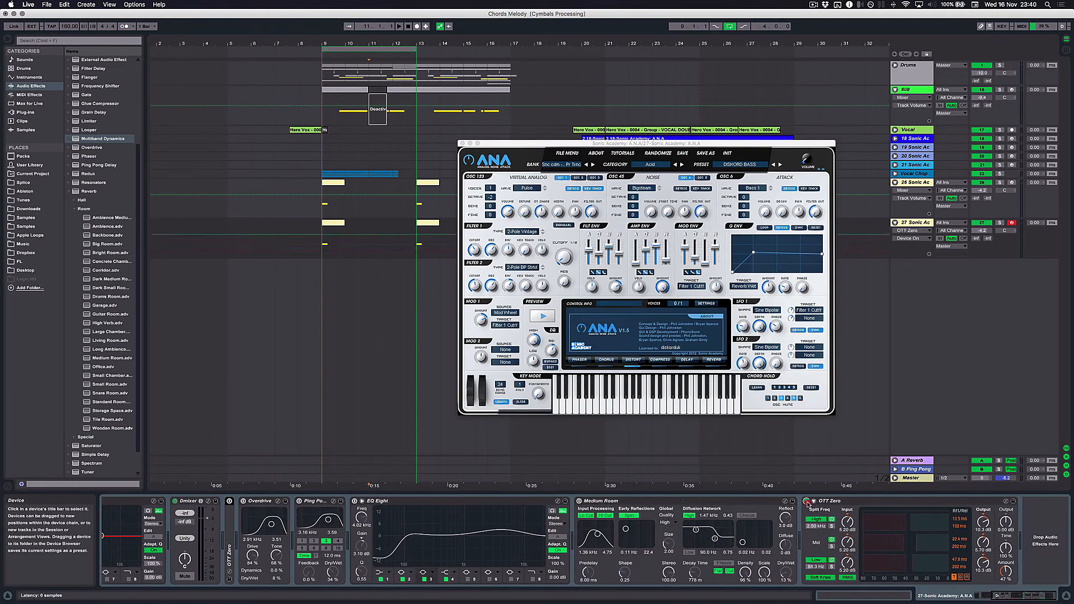
{"action": "left_click", "coordinate": [806, 502]}
{"action": "left_click", "coordinate": [370, 238]}
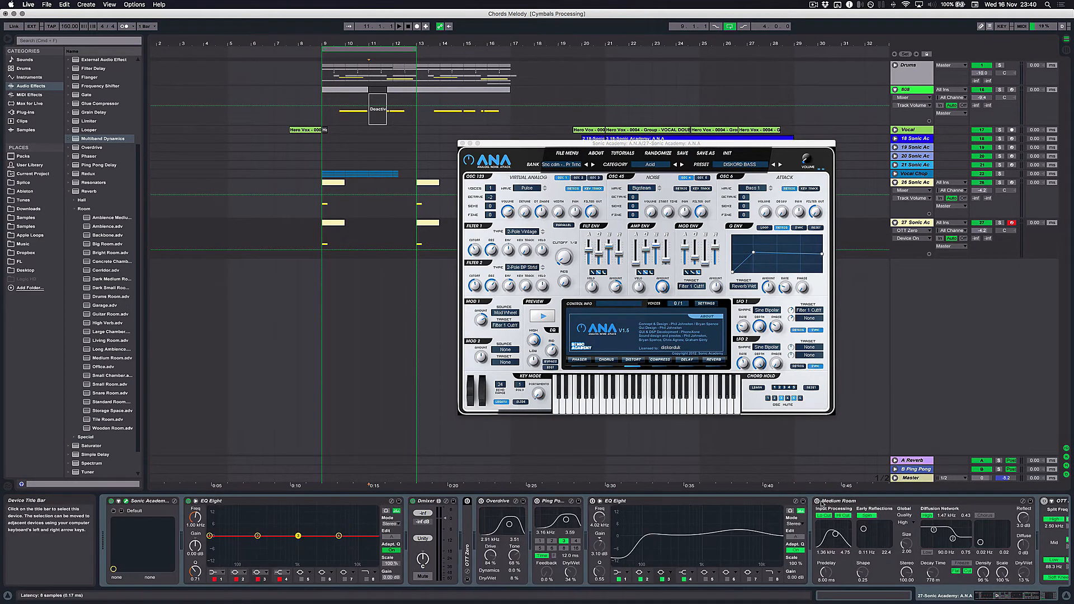
{"action": "left_click", "coordinate": [518, 151]}
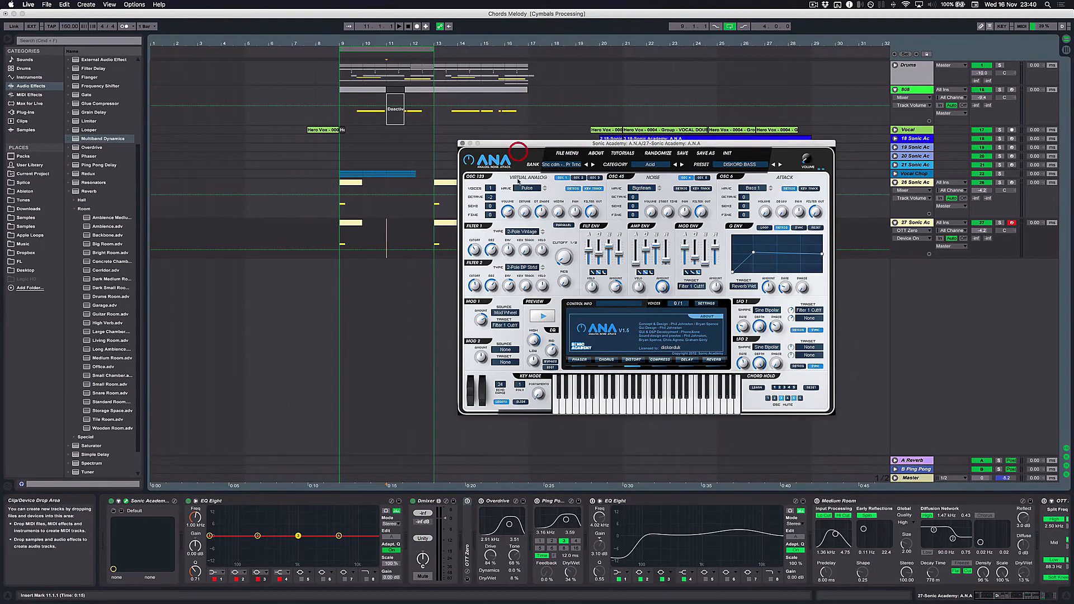
- Audition the DISKORD BASS patch and examine its Distortion effect settings in A.N.A
{"action": "key", "text": "a"}
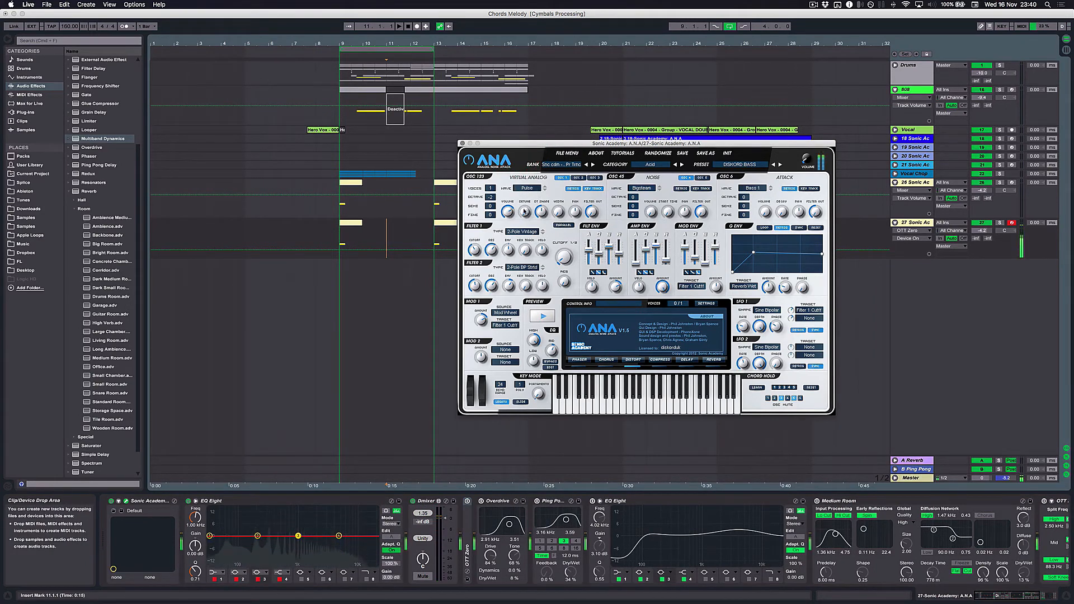
{"action": "key", "text": "a"}
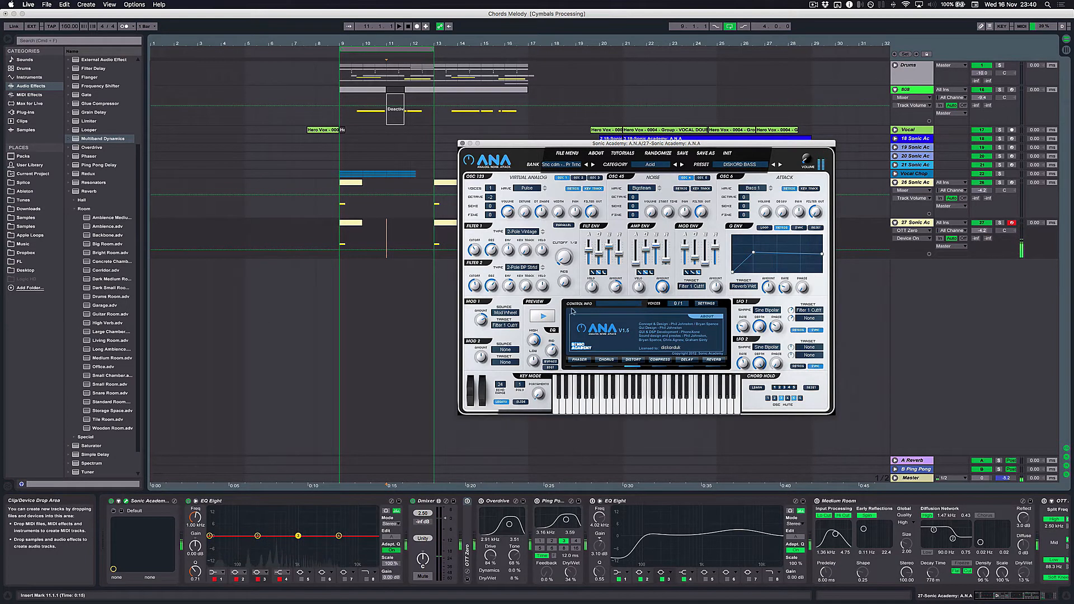
{"action": "left_click", "coordinate": [634, 368]}
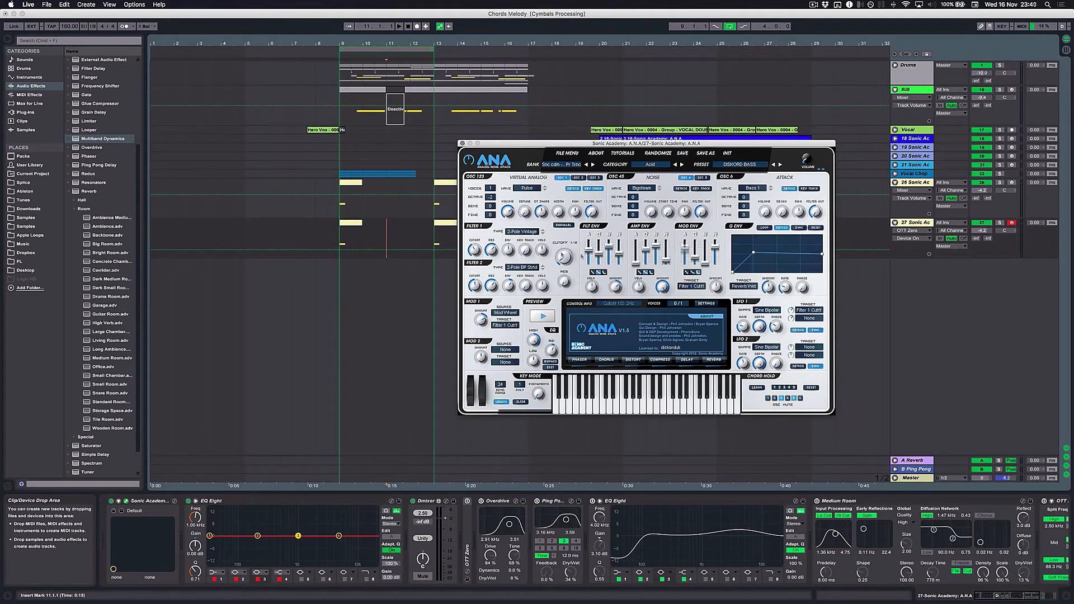
{"action": "left_click", "coordinate": [588, 253]}
{"action": "left_click", "coordinate": [635, 361]}
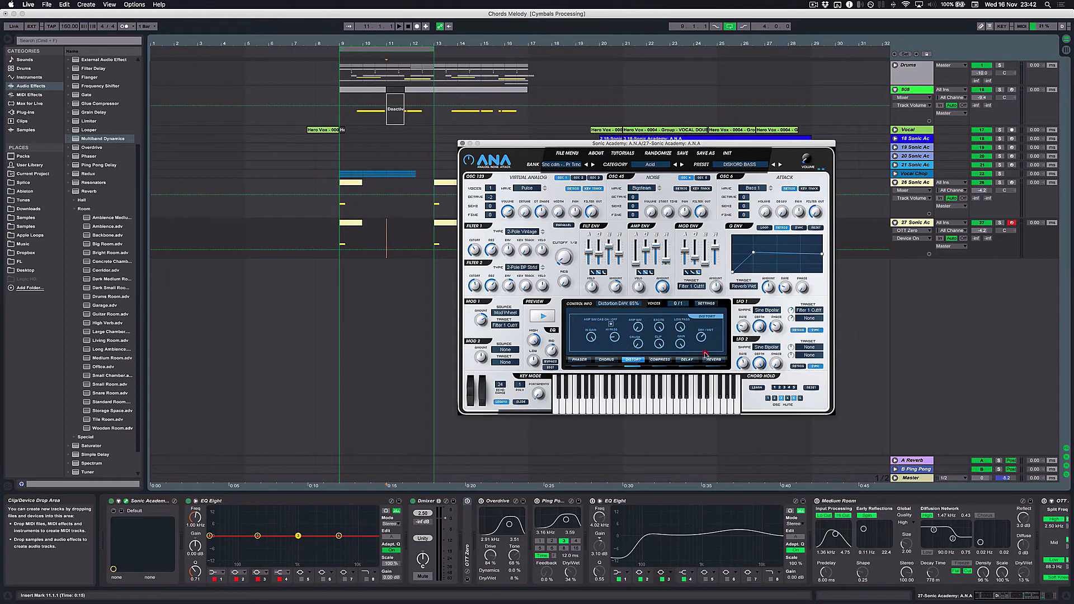
{"action": "mouse_move", "coordinate": [699, 340]}
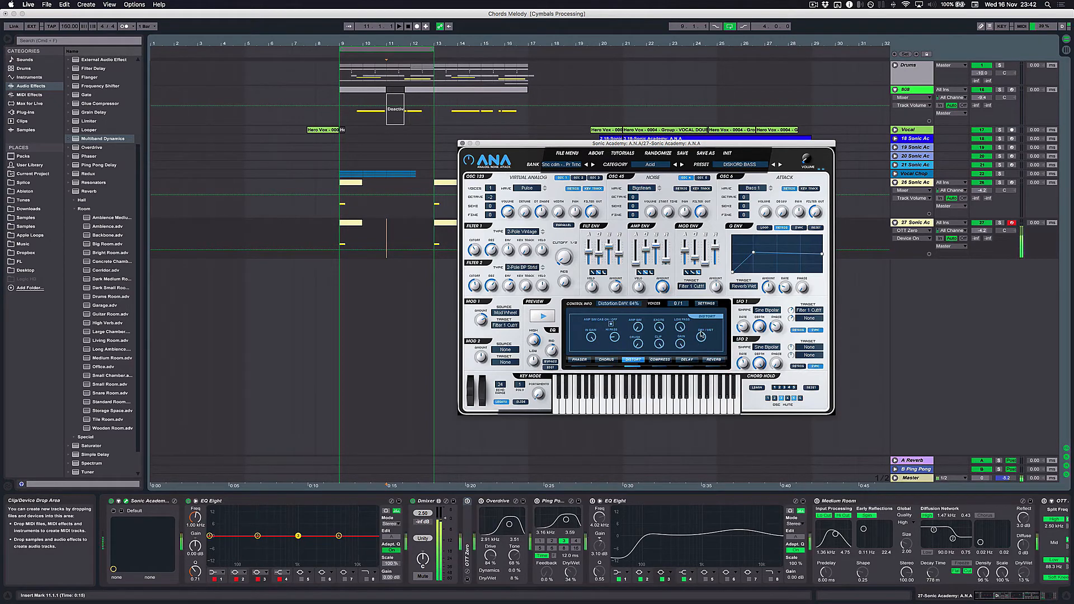
{"action": "mouse_move", "coordinate": [613, 342]}
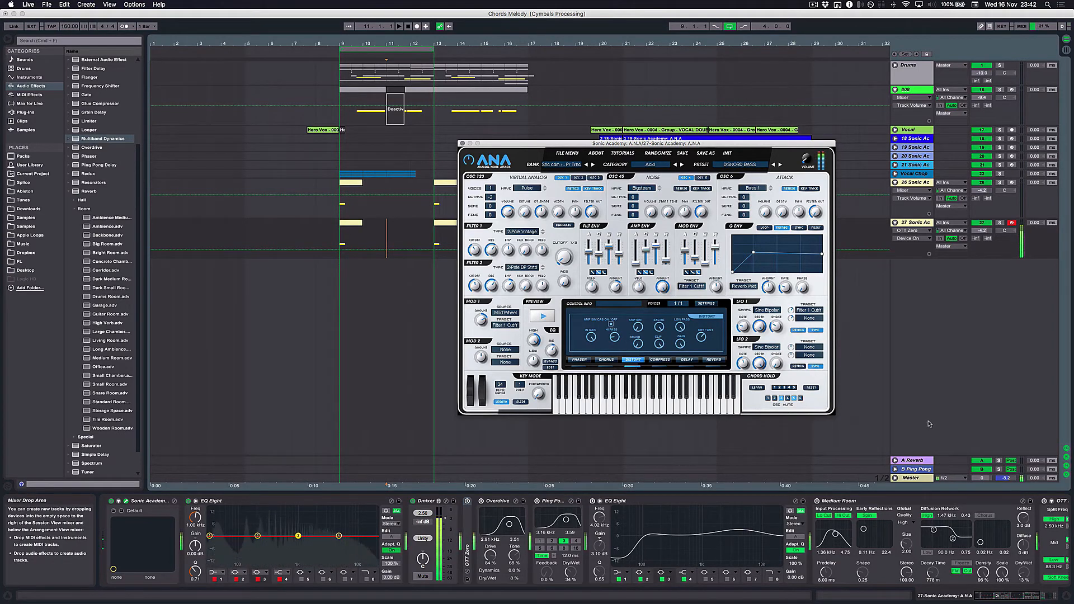
{"action": "key", "text": "space"}
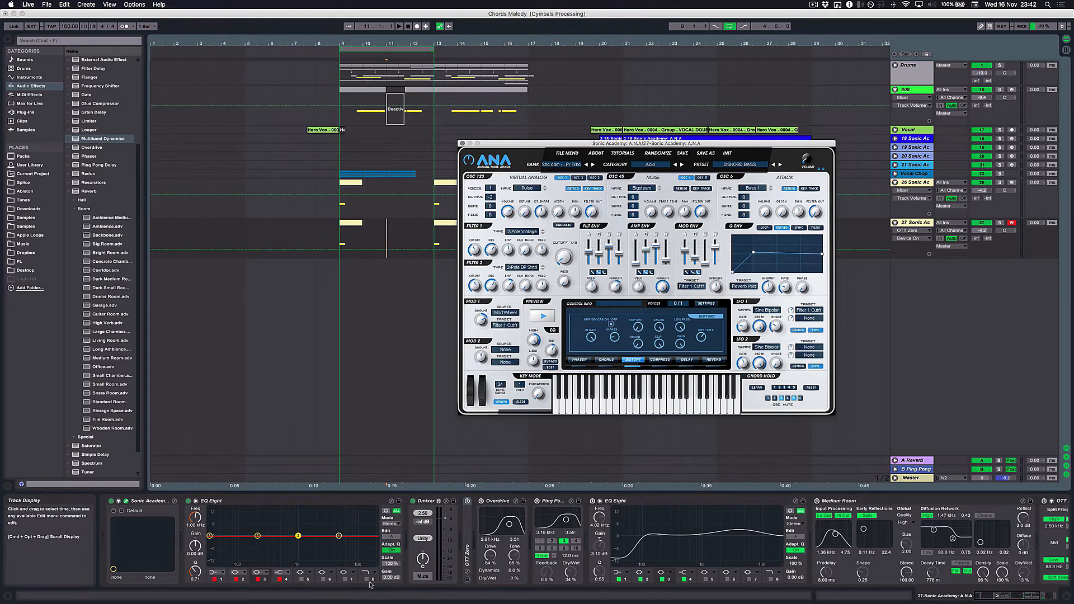
- Re-enable both OTT Zeros, Overdrive, the second EQ Eight and Medium Room on the duplicate bass track
{"action": "left_click", "coordinate": [475, 506]}
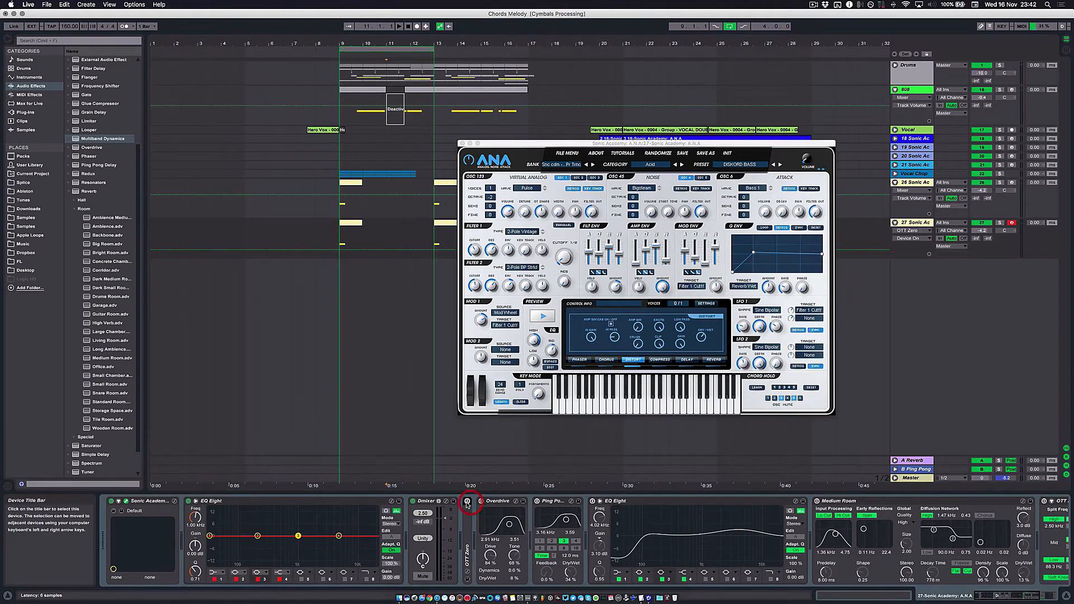
{"action": "left_click", "coordinate": [480, 500]}
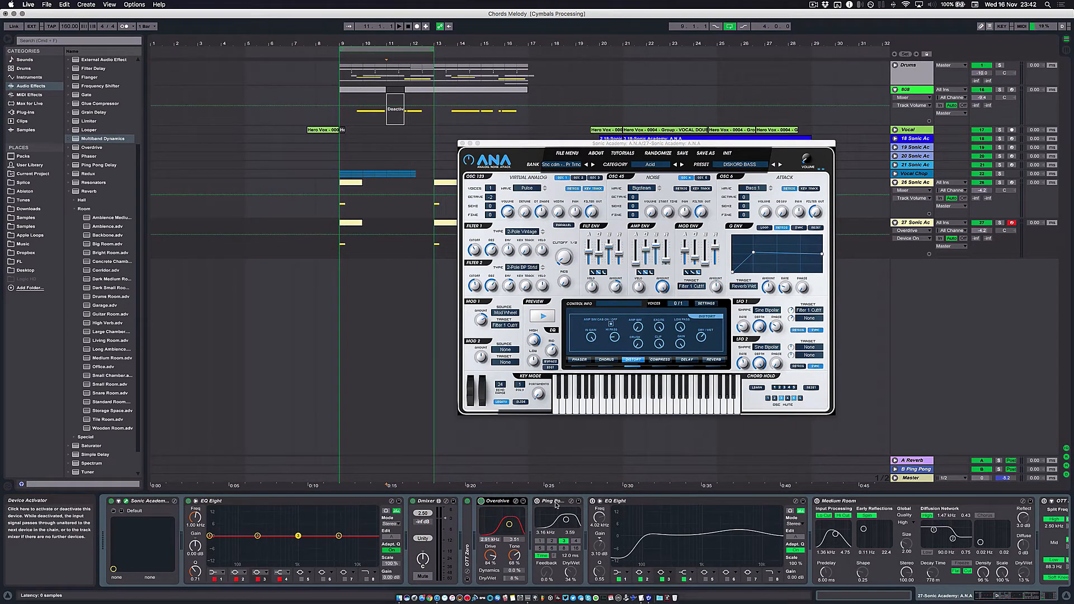
{"action": "left_click", "coordinate": [555, 502]}
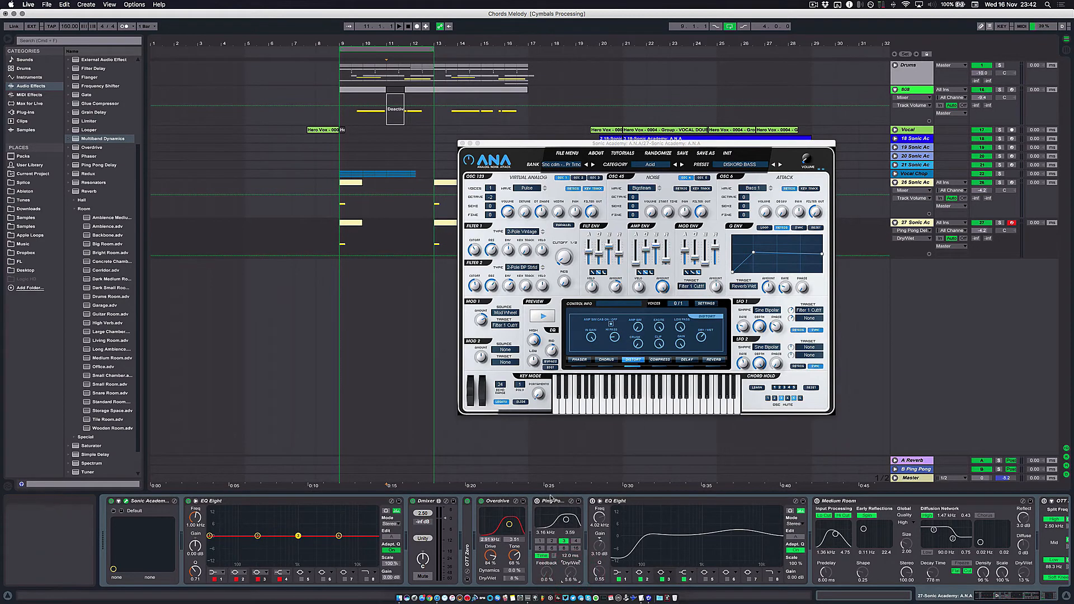
{"action": "left_click", "coordinate": [593, 501]}
{"action": "scroll", "coordinate": [773, 502], "scroll_direction": "right", "scroll_amount": 3}
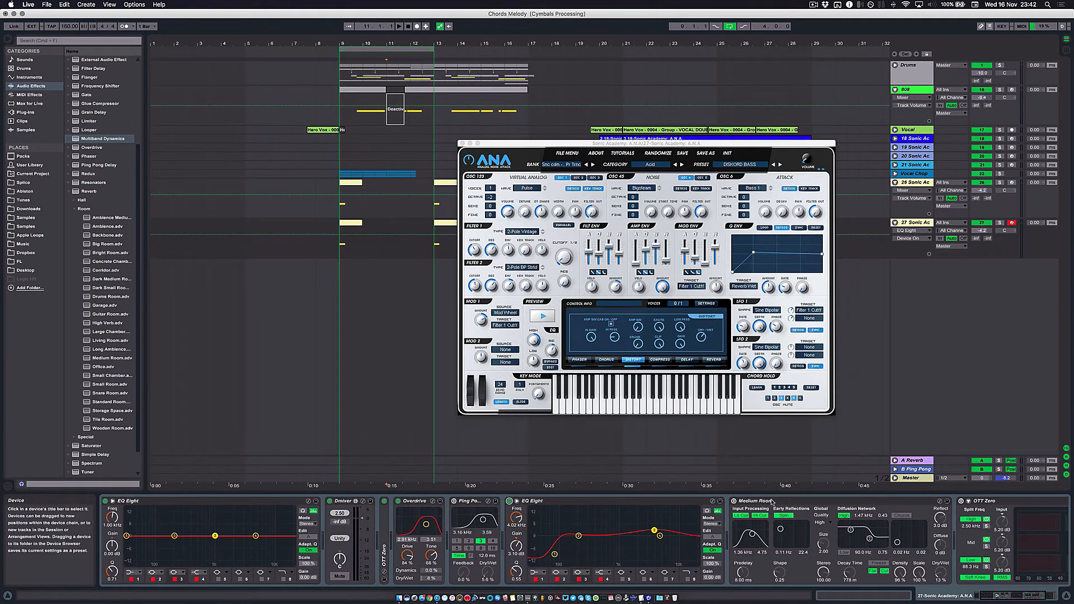
{"action": "left_click", "coordinate": [733, 502]}
{"action": "scroll", "coordinate": [773, 506], "scroll_direction": "right", "scroll_amount": 5}
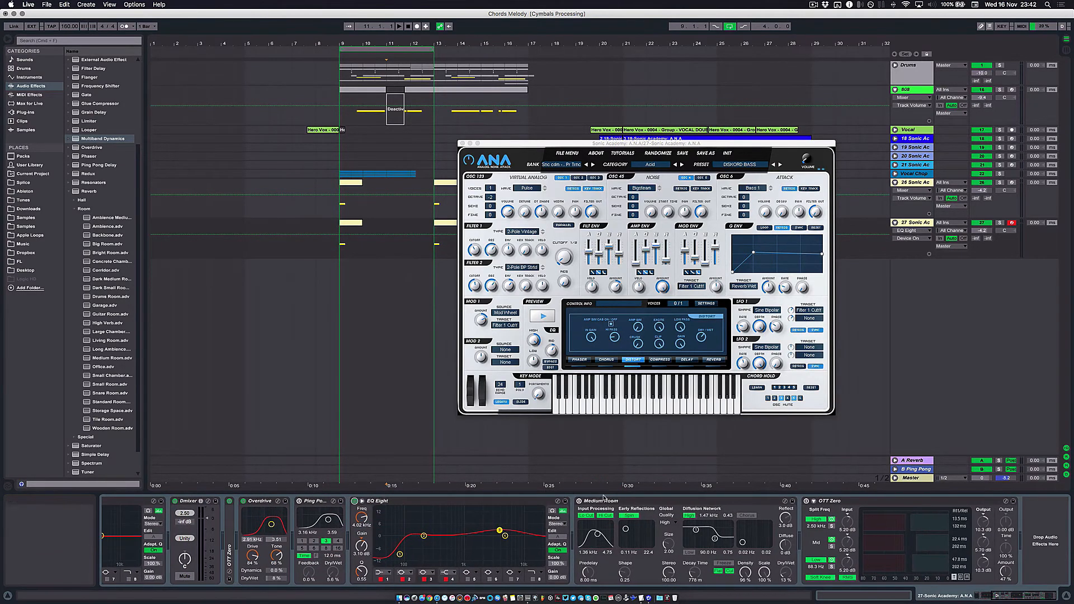
{"action": "left_click", "coordinate": [806, 501]}
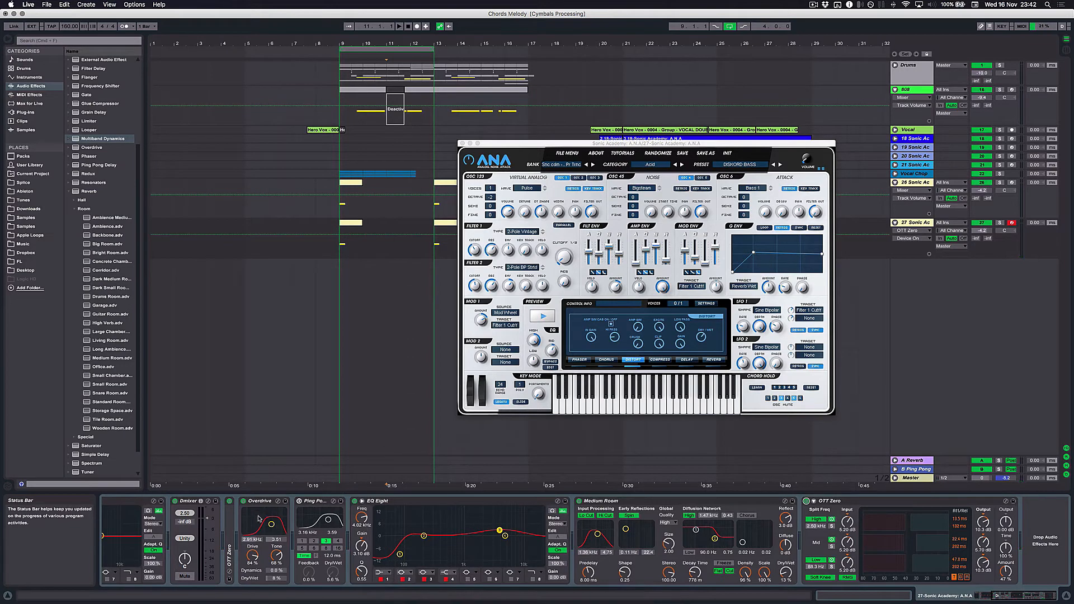
- Set the Overdrive's bandpass filter to about 2.53 kHz with a bandwidth of about 4.75, and close the A.N.A window
{"action": "left_click_drag", "start_coordinate": [271, 524], "coordinate": [273, 522]}
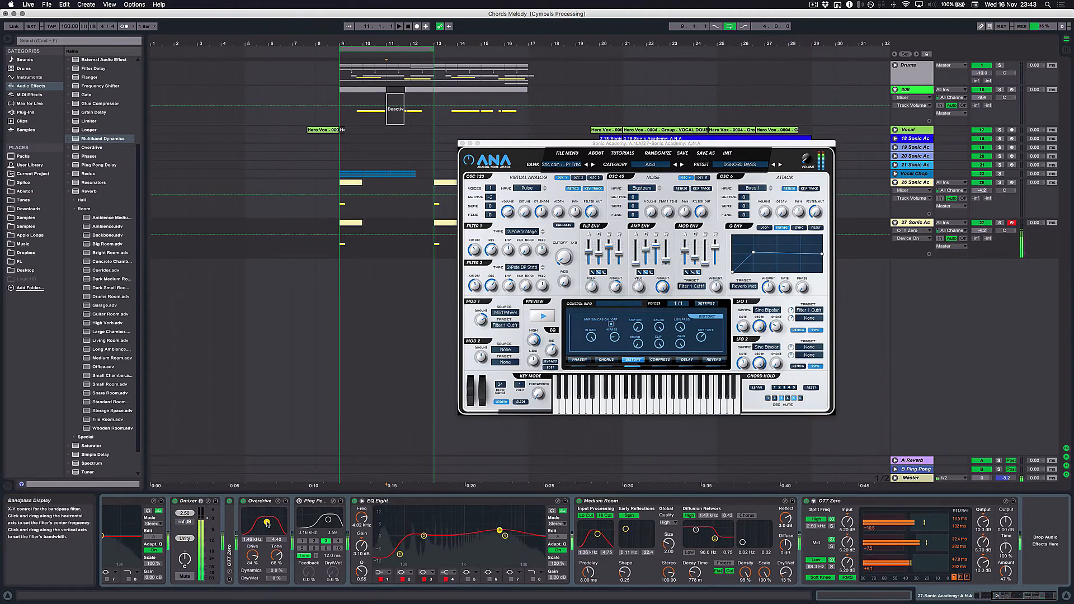
{"action": "left_click_drag", "start_coordinate": [267, 524], "coordinate": [267, 524]}
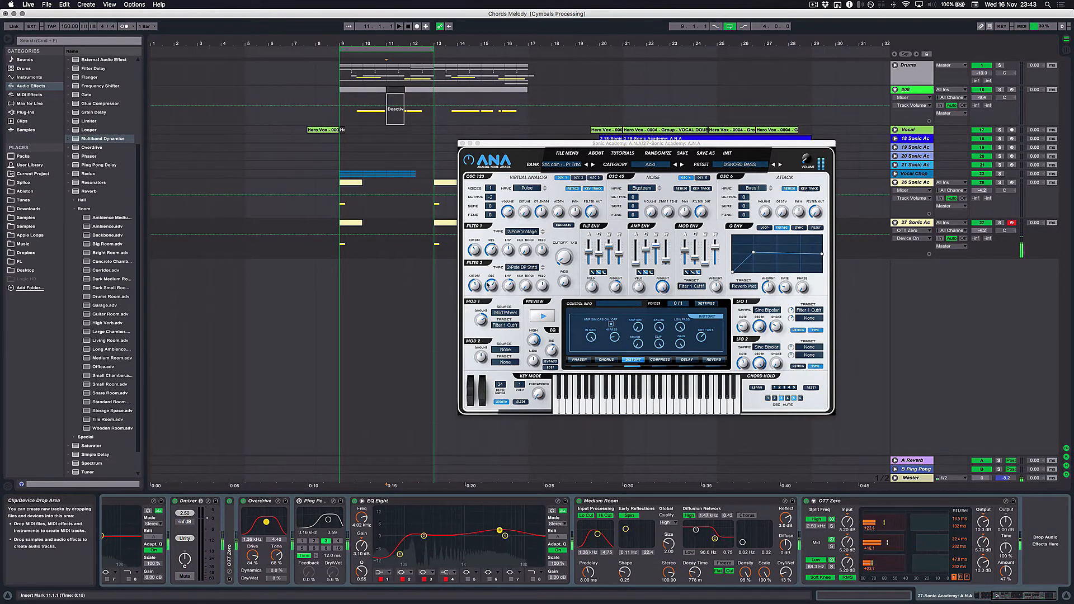
{"action": "left_click_drag", "start_coordinate": [266, 522], "coordinate": [275, 520]}
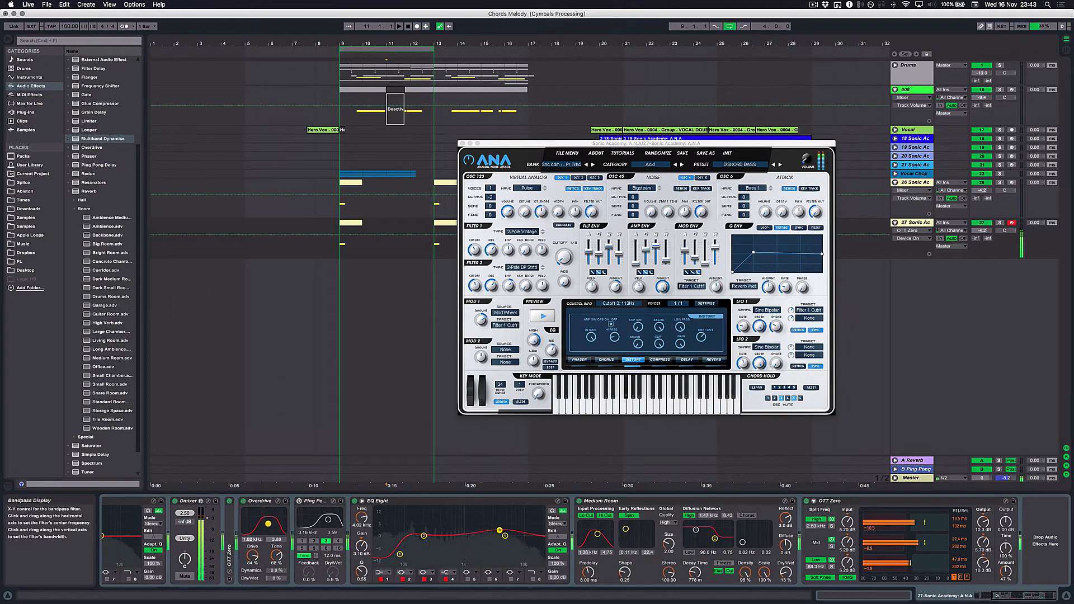
{"action": "left_click_drag", "start_coordinate": [270, 521], "coordinate": [270, 520]}
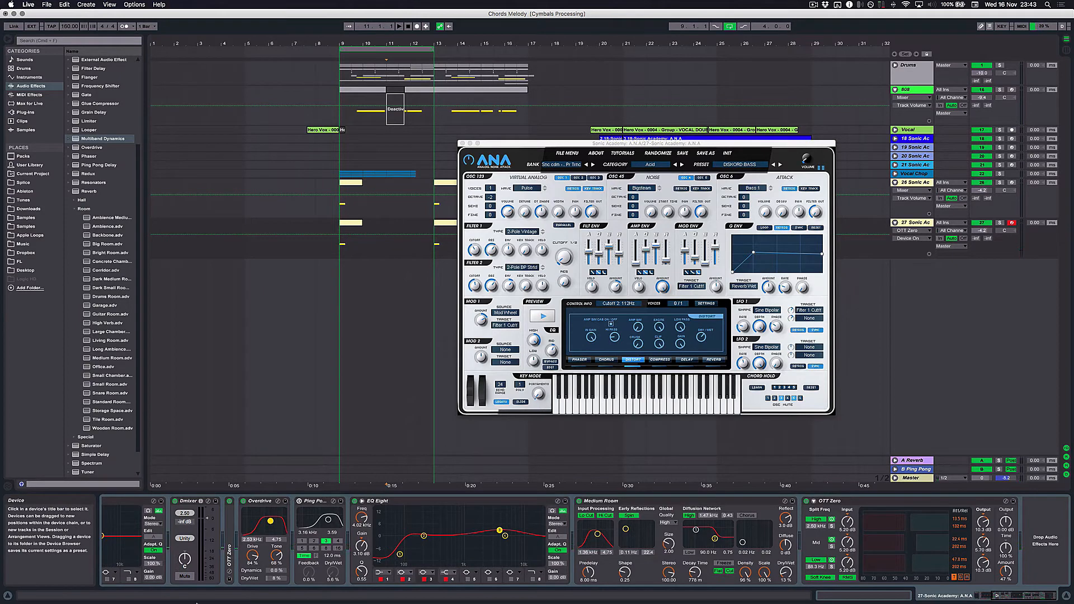
{"action": "scroll", "coordinate": [275, 524], "scroll_direction": "left", "scroll_amount": 3}
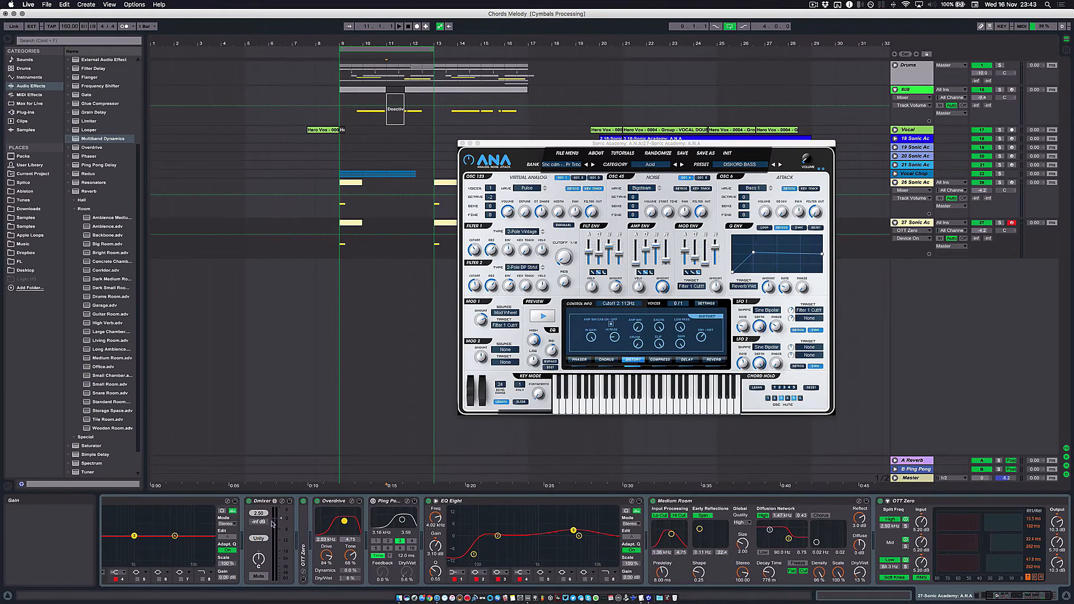
{"action": "scroll", "coordinate": [329, 522], "scroll_direction": "left", "scroll_amount": 6}
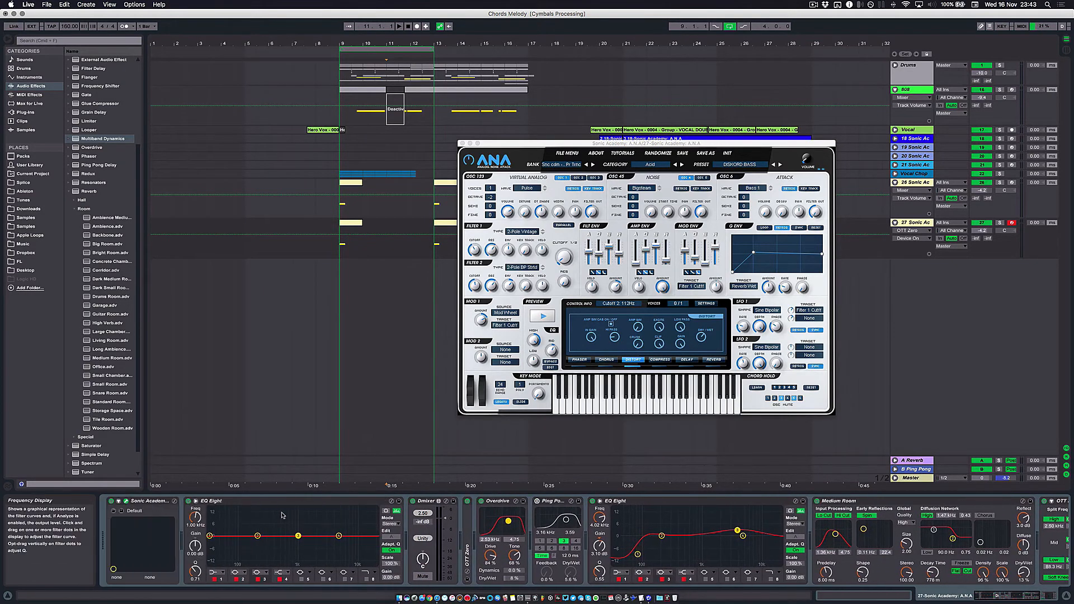
{"action": "left_click", "coordinate": [462, 144]}
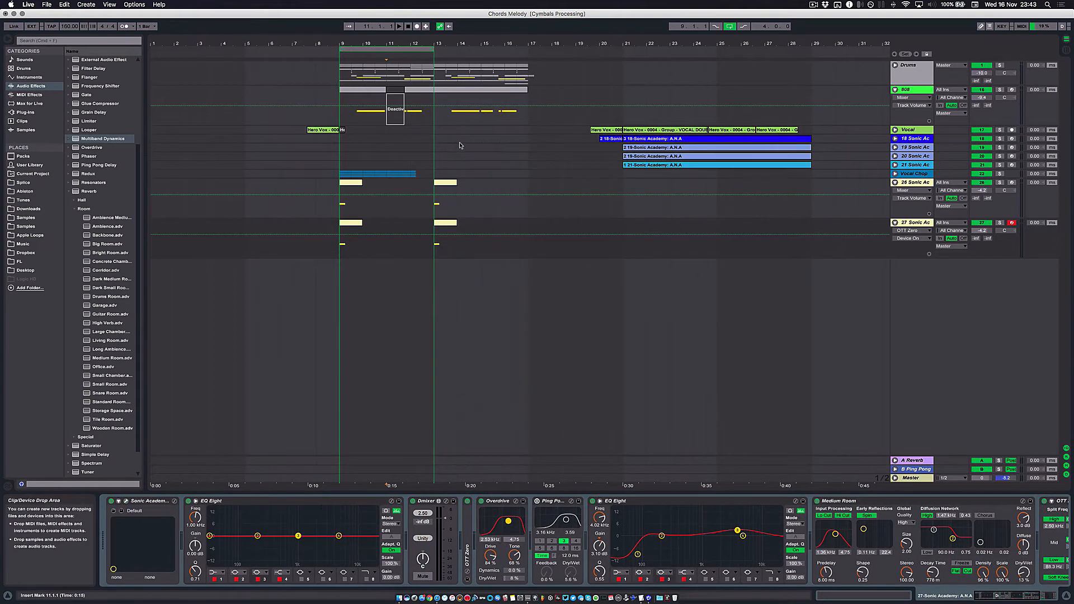
- Delete the duplicate bass track's clip at bar 9 and insert an empty MIDI clip from bar 11 to 13
{"action": "left_click", "coordinate": [451, 185]}
{"action": "left_click_drag", "start_coordinate": [362, 222], "coordinate": [351, 223]}
{"action": "left_click_drag", "start_coordinate": [346, 223], "coordinate": [438, 230]}
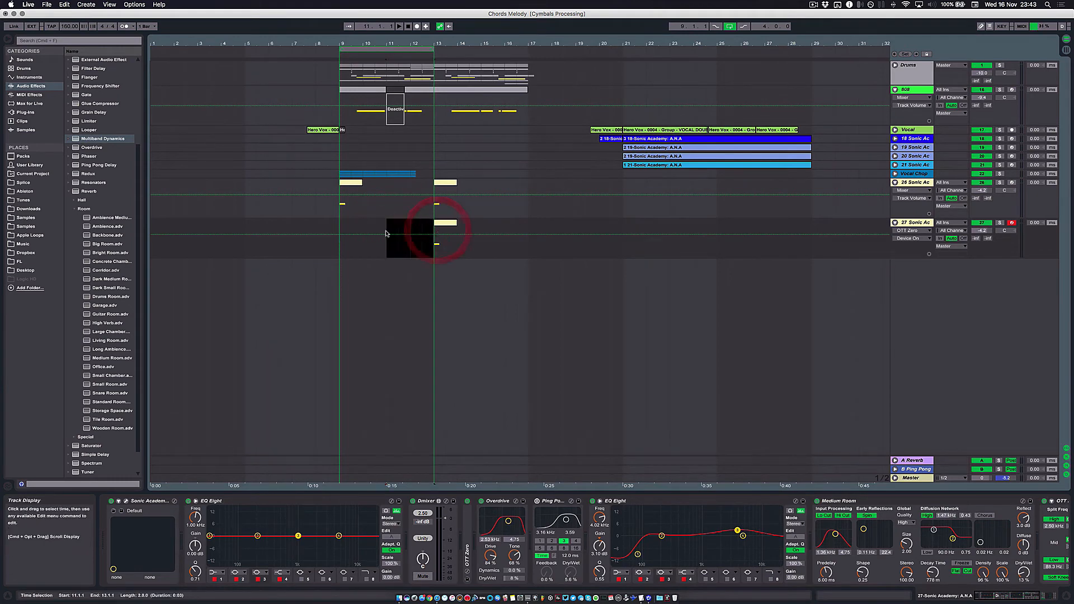
{"action": "key", "text": "shift+super+m"}
- Open the new clip's notes and add an F#2 note at its start, stretched to two beats
{"action": "double_click", "coordinate": [400, 228]}
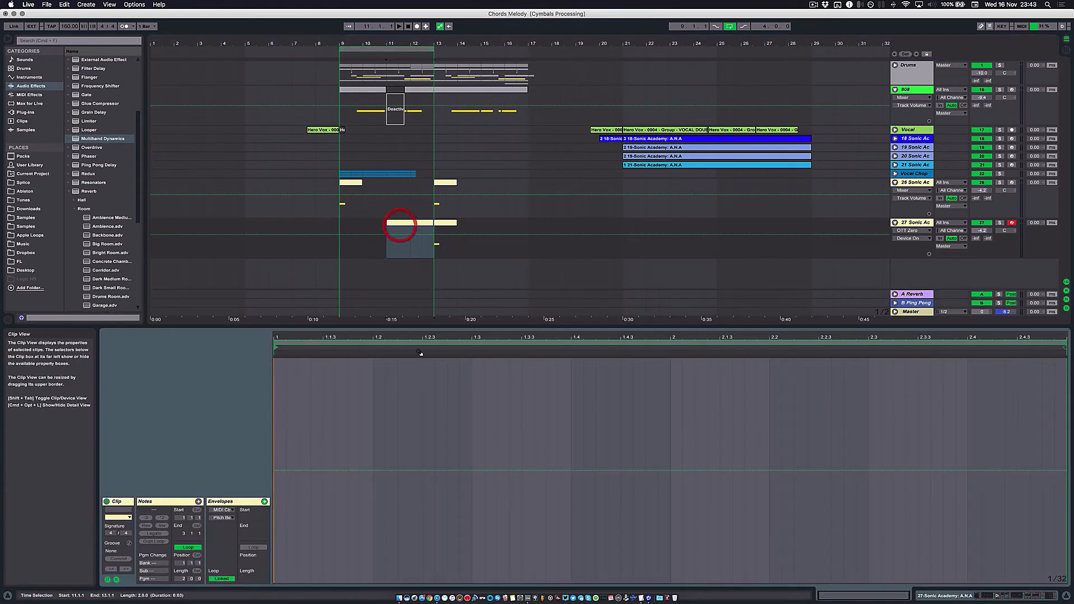
{"action": "left_click", "coordinate": [198, 501]}
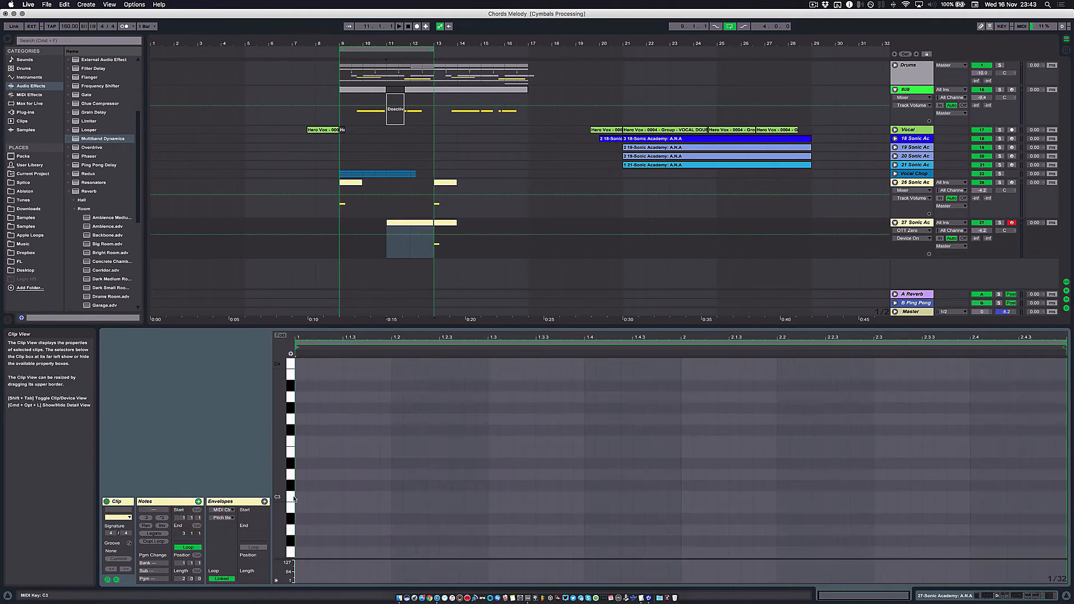
{"action": "left_click_drag", "start_coordinate": [282, 484], "coordinate": [266, 482]}
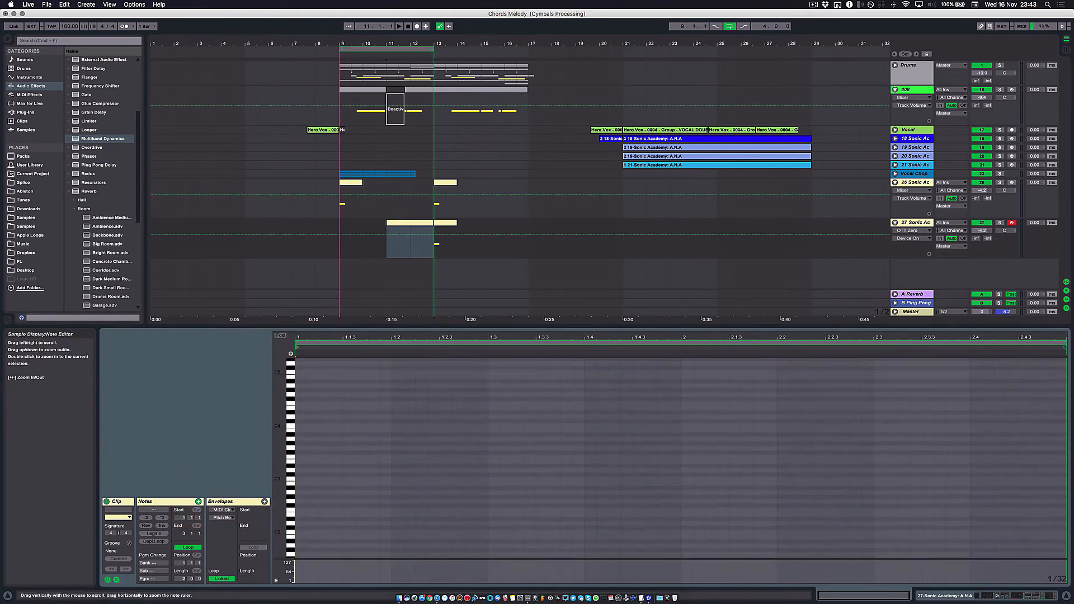
{"action": "left_click", "coordinate": [291, 453]}
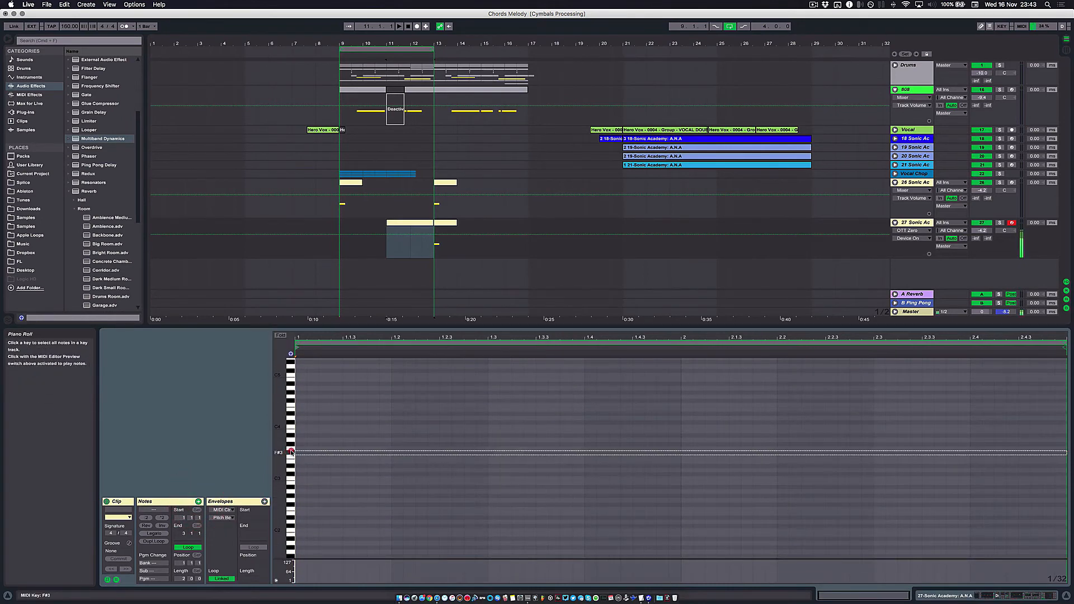
{"action": "left_click", "coordinate": [291, 506]}
{"action": "double_click", "coordinate": [303, 505]}
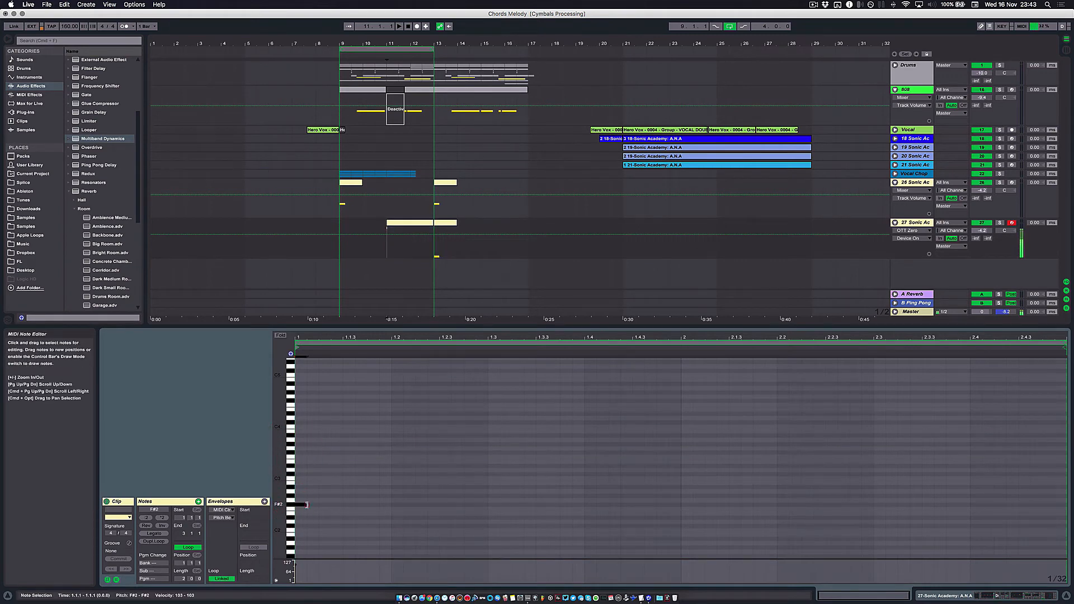
{"action": "left_click_drag", "start_coordinate": [307, 505], "coordinate": [482, 512]}
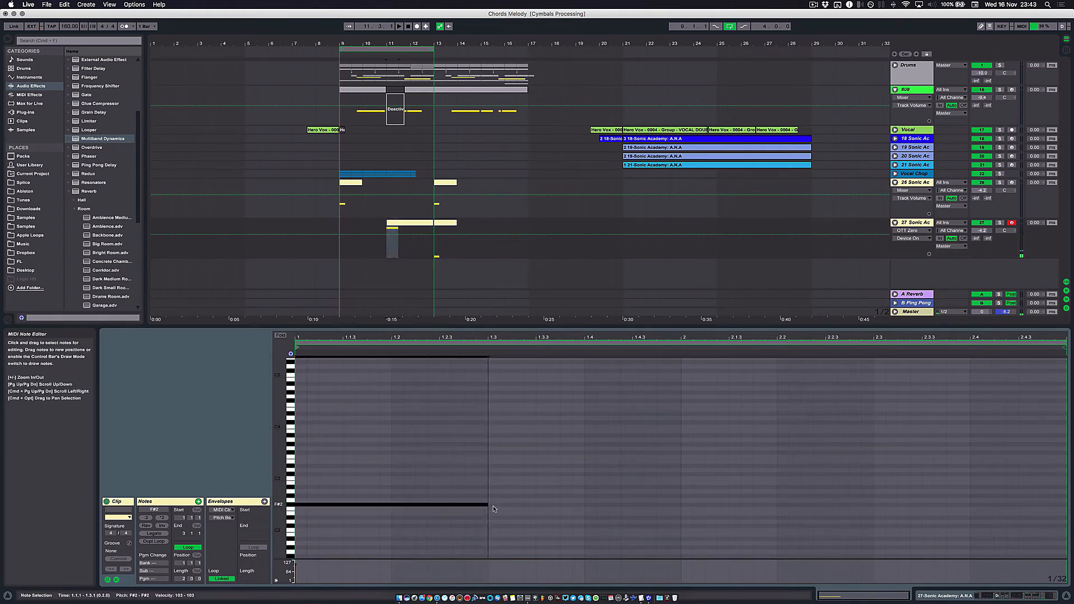
{"action": "left_click", "coordinate": [486, 505]}
- Solo the duplicate bass track and audition its new clip from bar 11
{"action": "left_click", "coordinate": [999, 222]}
{"action": "key", "text": "space"}
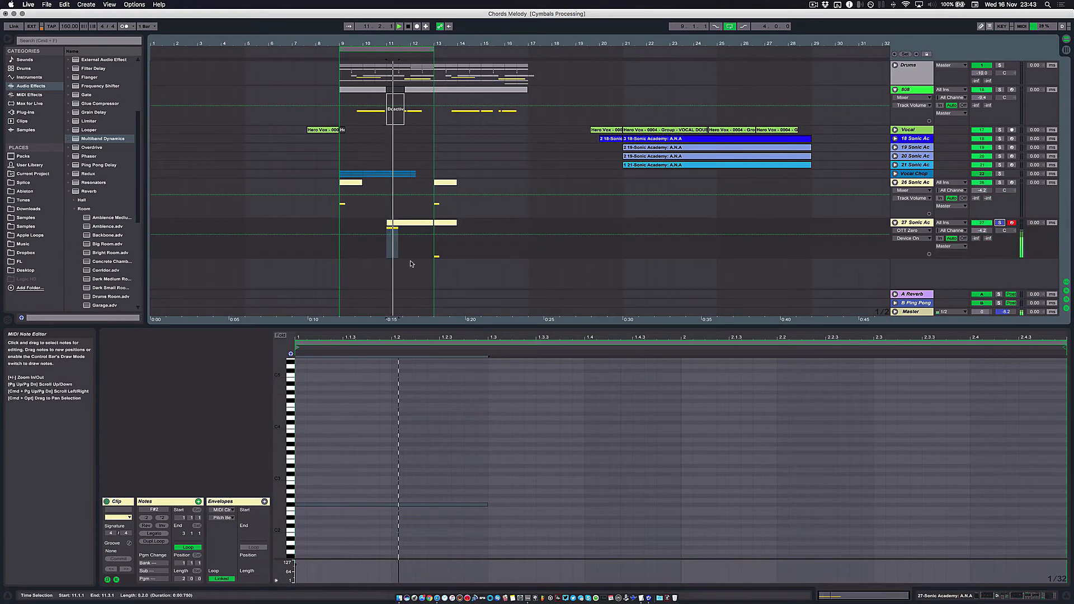
{"action": "left_click", "coordinate": [402, 225]}
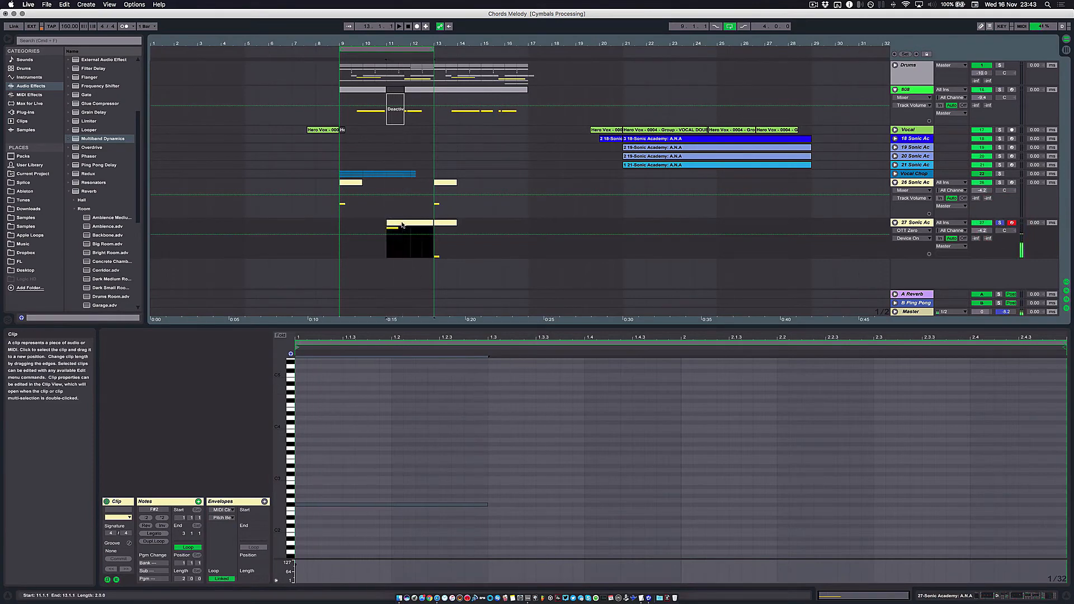
{"action": "left_click", "coordinate": [408, 225]}
- Delete the clips at bar 13 on both A.N.A bass tracks
{"action": "left_click", "coordinate": [440, 222]}
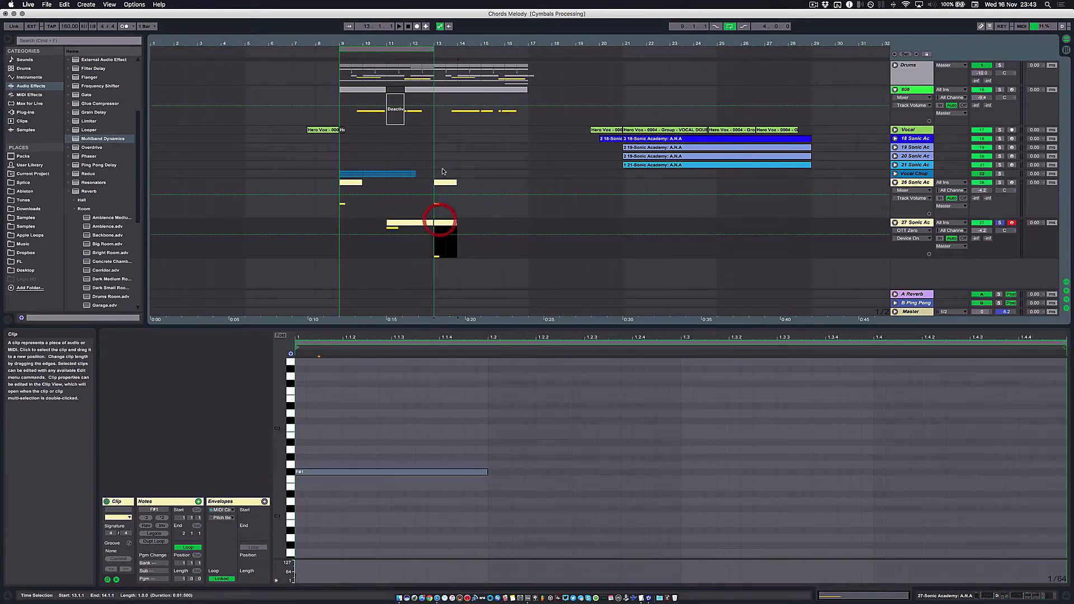
{"action": "left_click", "coordinate": [446, 182], "text": "shift"}
{"action": "key", "text": "Delete"}
- Unsolo the duplicate bass track, set its volume to -4.7 dB while playing the loop, and audition its clip from bar 11
{"action": "left_click", "coordinate": [380, 49]}
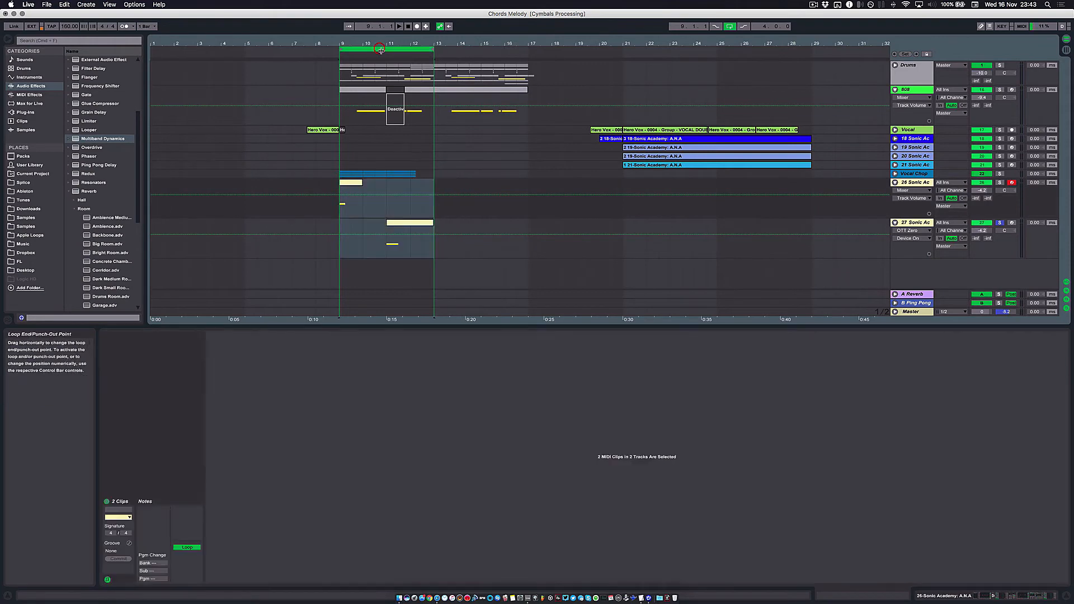
{"action": "key", "text": "space"}
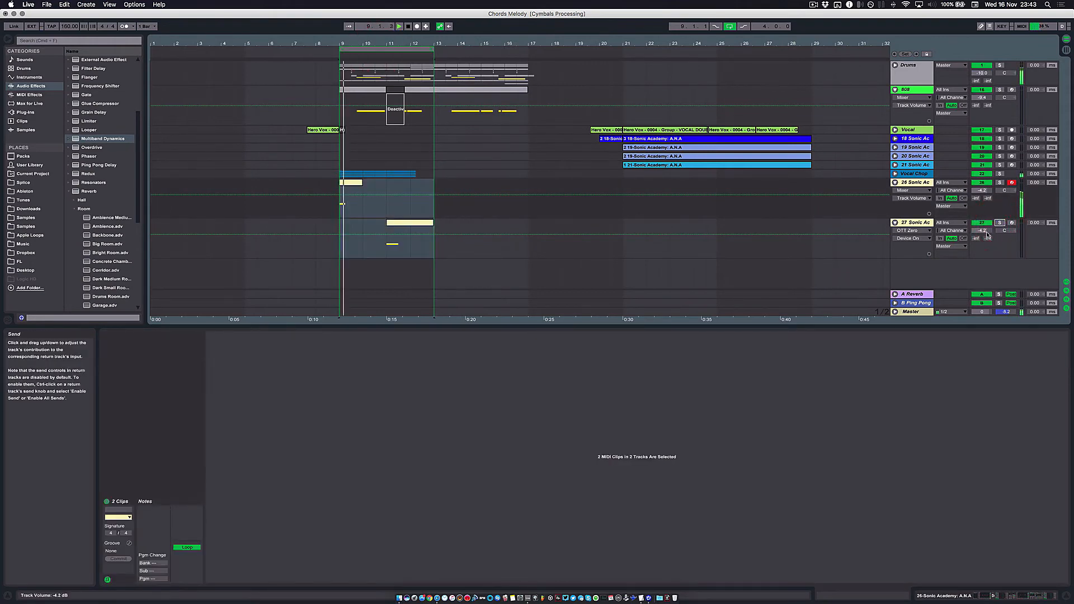
{"action": "left_click_drag", "start_coordinate": [987, 235], "coordinate": [984, 234]}
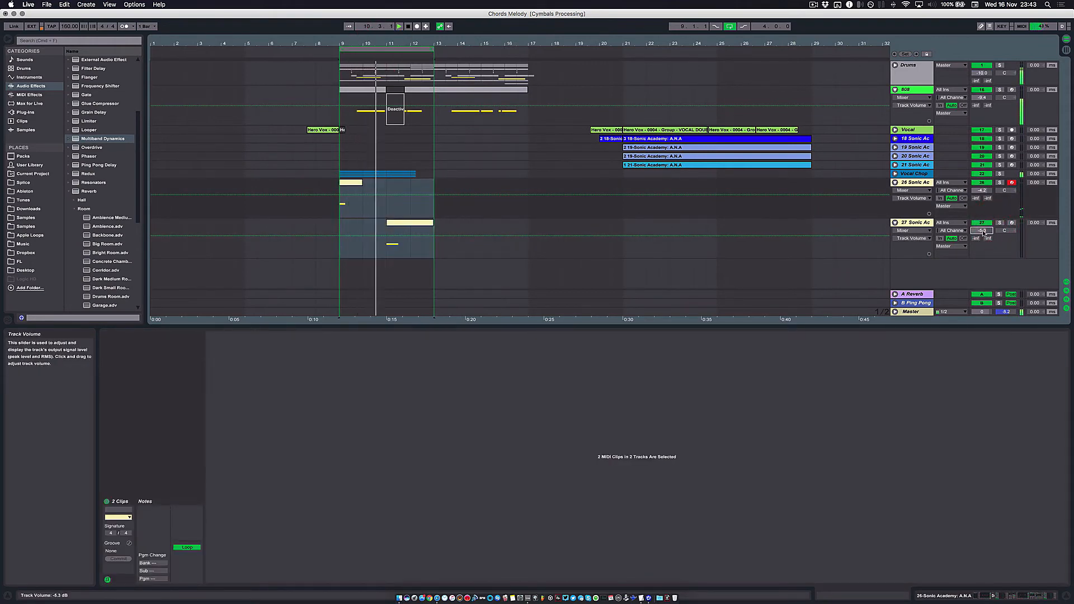
{"action": "left_click_drag", "start_coordinate": [984, 233], "coordinate": [983, 230]}
{"action": "key", "text": "space"}
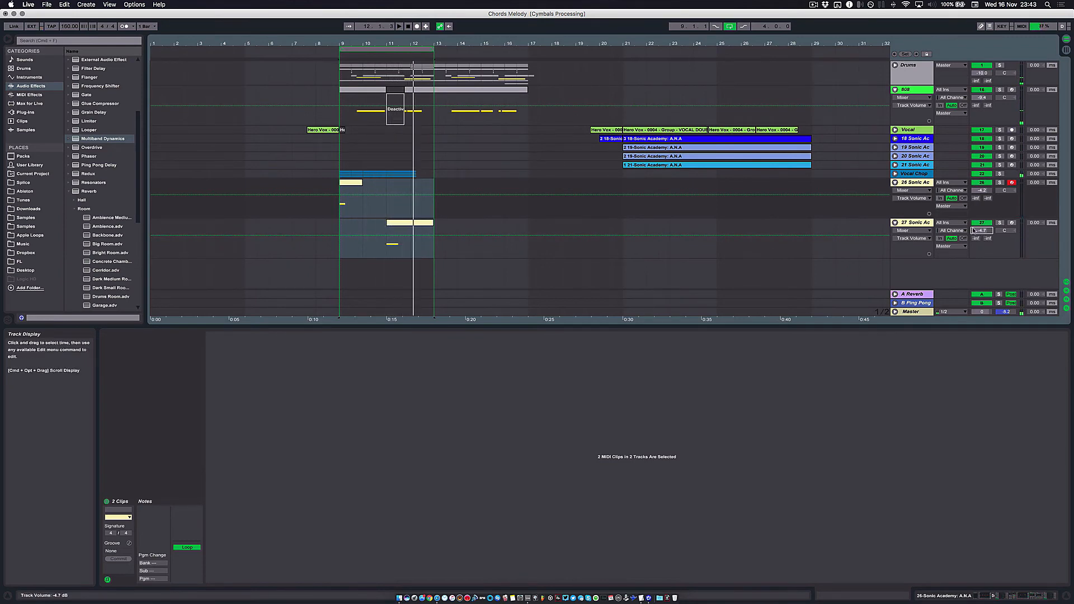
{"action": "left_click", "coordinate": [403, 225]}
{"action": "key", "text": "space"}
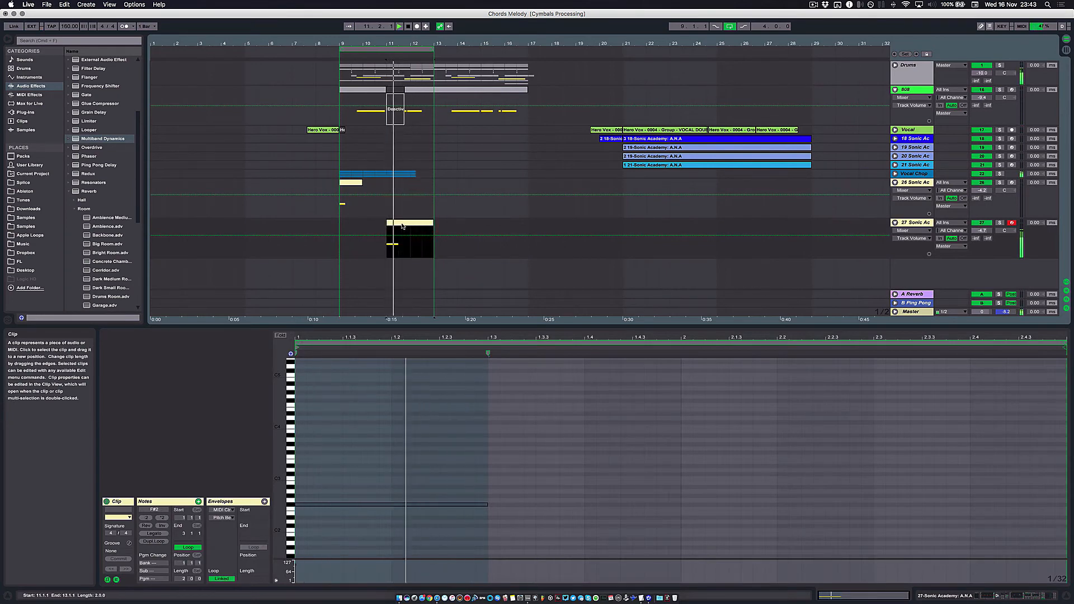
- Solo the duplicate bass track and display its device chain
{"action": "left_click", "coordinate": [1000, 222]}
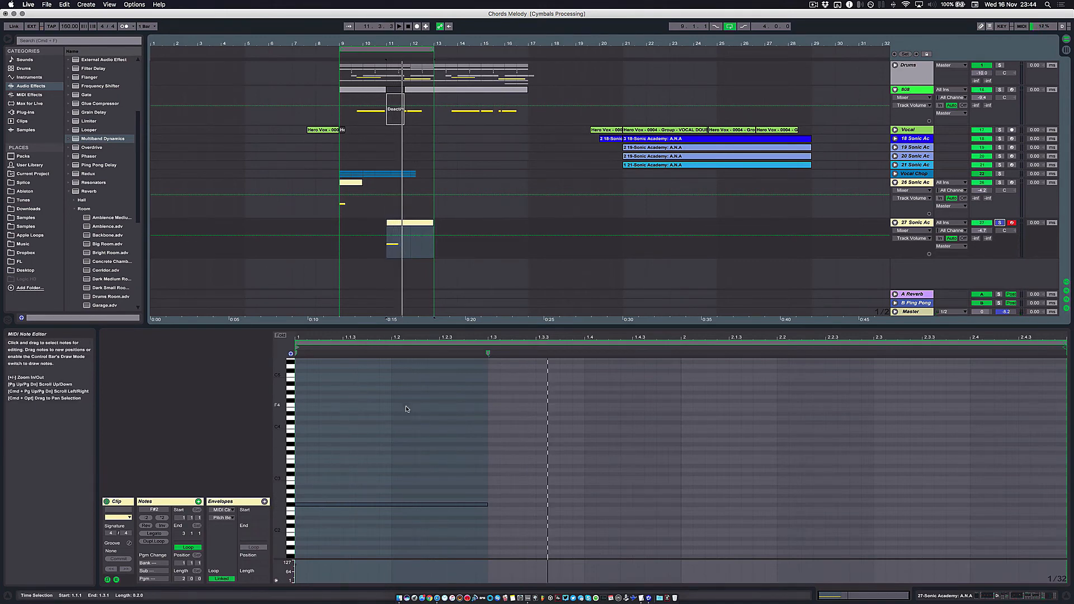
{"action": "left_click", "coordinate": [920, 222]}
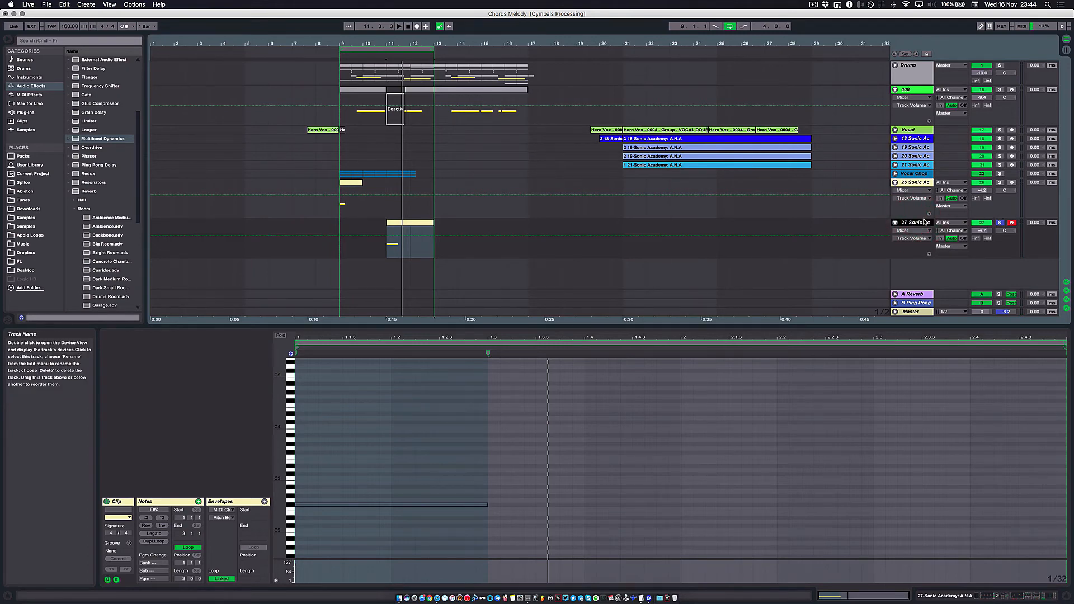
{"action": "left_click", "coordinate": [923, 223]}
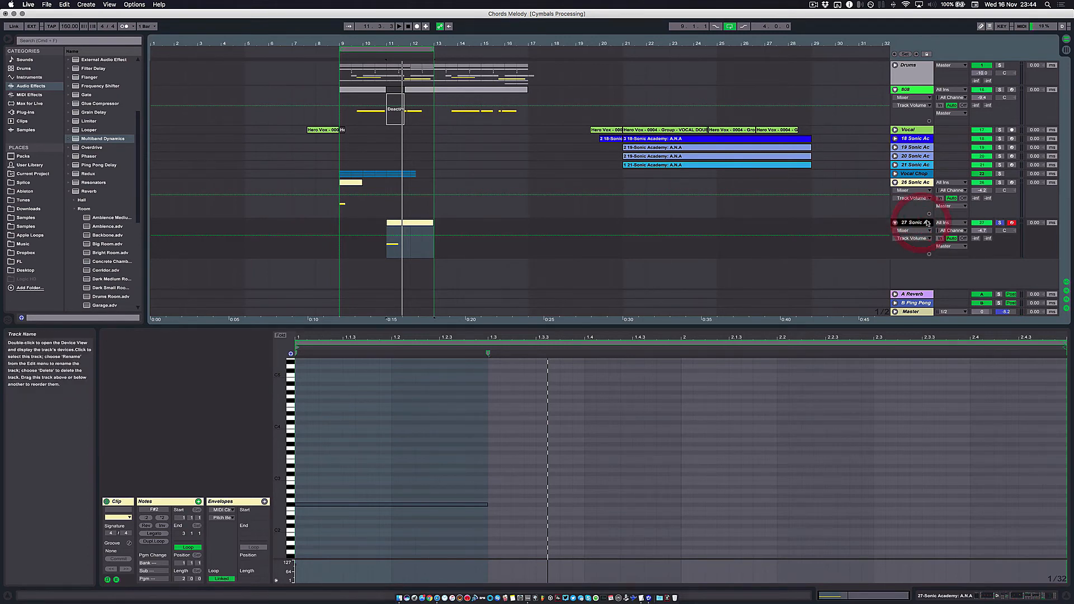
{"action": "left_click", "coordinate": [990, 596]}
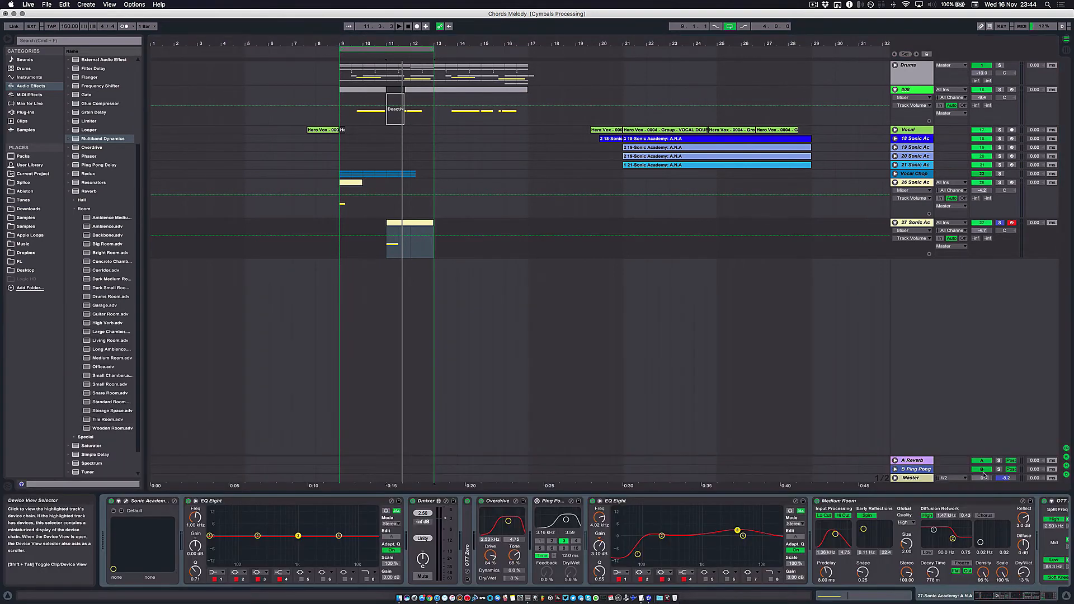
{"action": "left_click", "coordinate": [914, 224]}
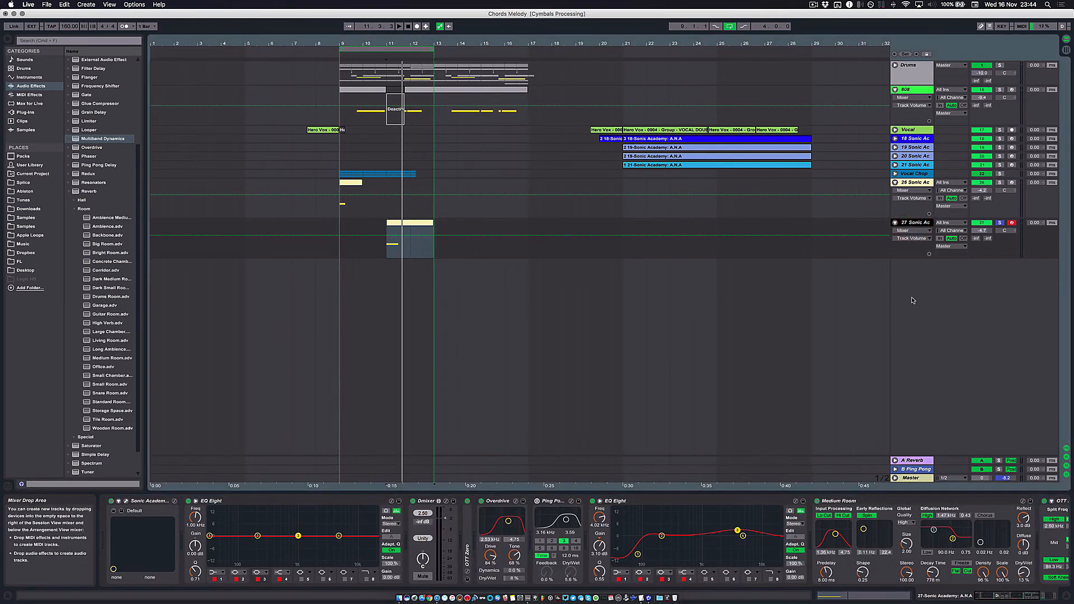
- Add an audio track named Bass In with monitoring set to In, and route the duplicate bass track's output into it
{"action": "key", "text": "super+t"}
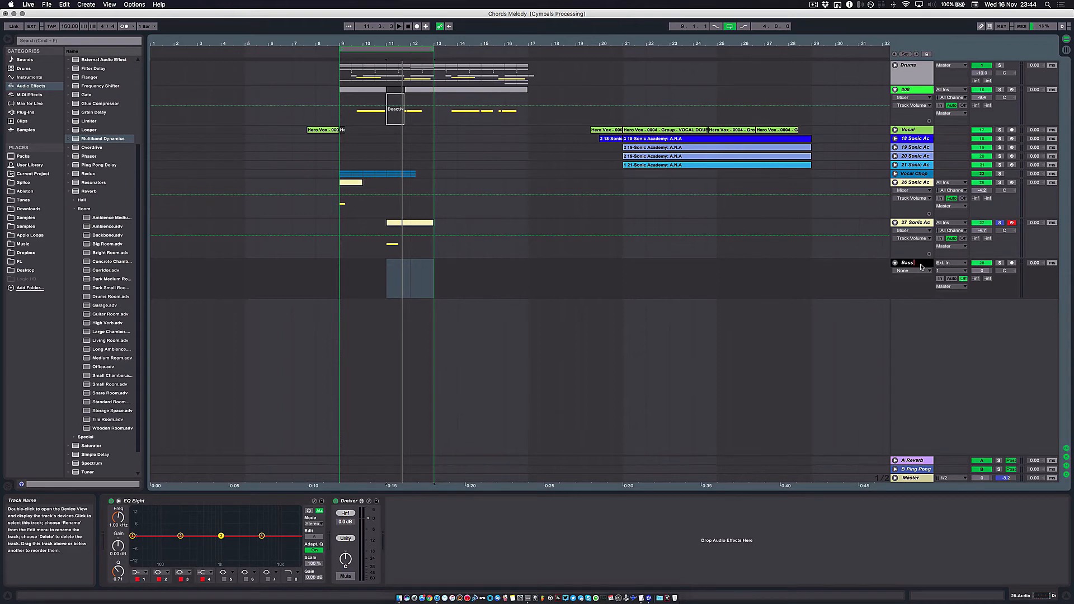
{"action": "left_click", "coordinate": [951, 247]}
{"action": "left_click", "coordinate": [954, 383]}
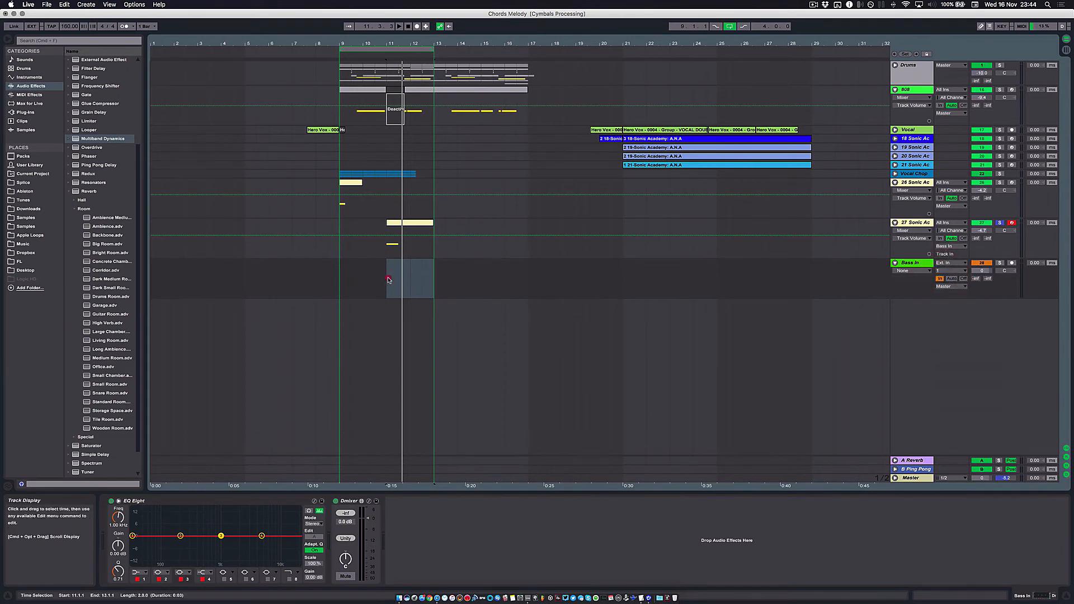
- Arm the Bass In track and record the duplicate bass track's hit onto it from bar 11
{"action": "left_click_drag", "start_coordinate": [389, 280], "coordinate": [437, 279]}
{"action": "left_click", "coordinate": [1012, 263]}
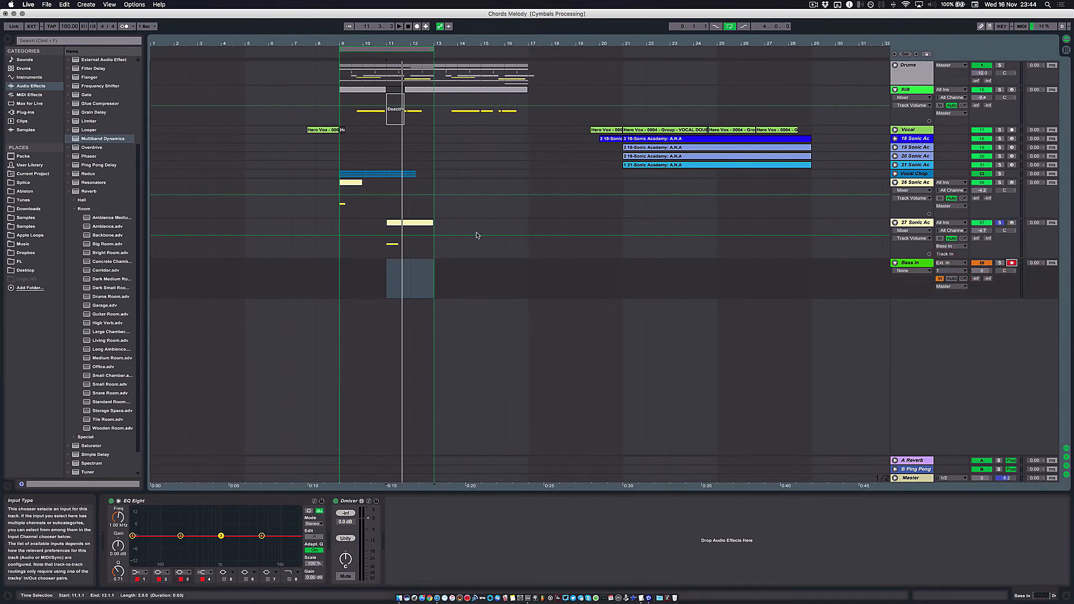
{"action": "left_click", "coordinate": [416, 26]}
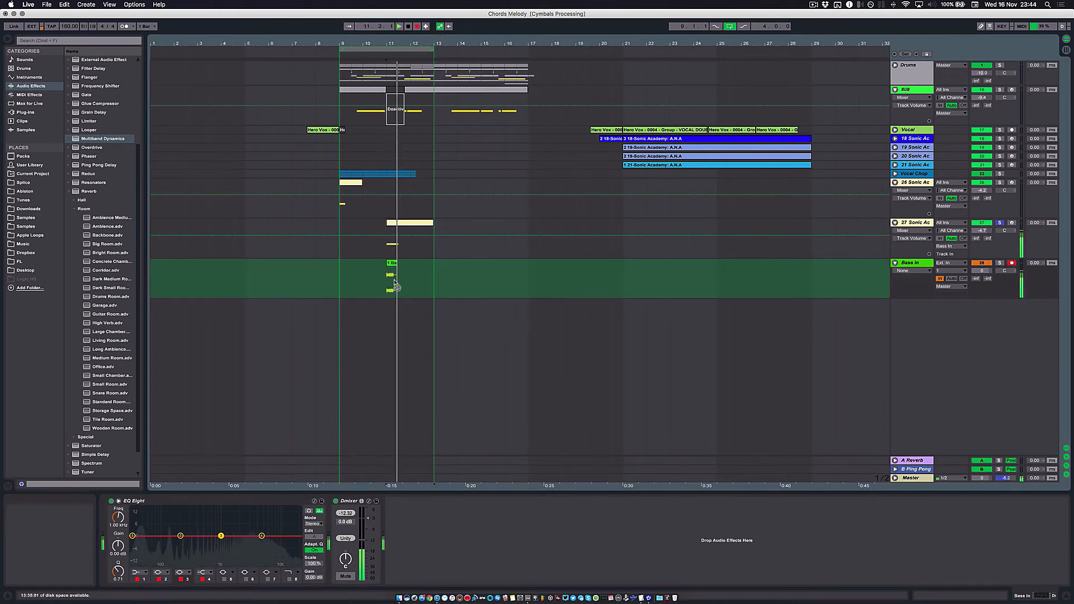
{"action": "left_click", "coordinate": [409, 225]}
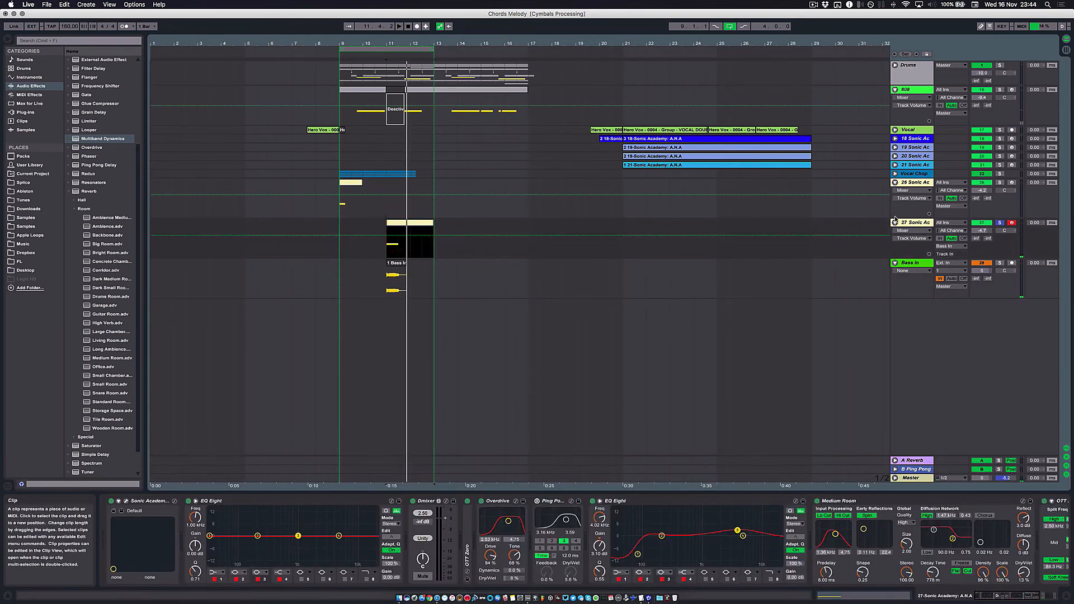
- Mute the duplicate bass track, then turn off monitoring on Bass In and solo it
{"action": "left_click", "coordinate": [1012, 223]}
{"action": "left_click", "coordinate": [987, 224]}
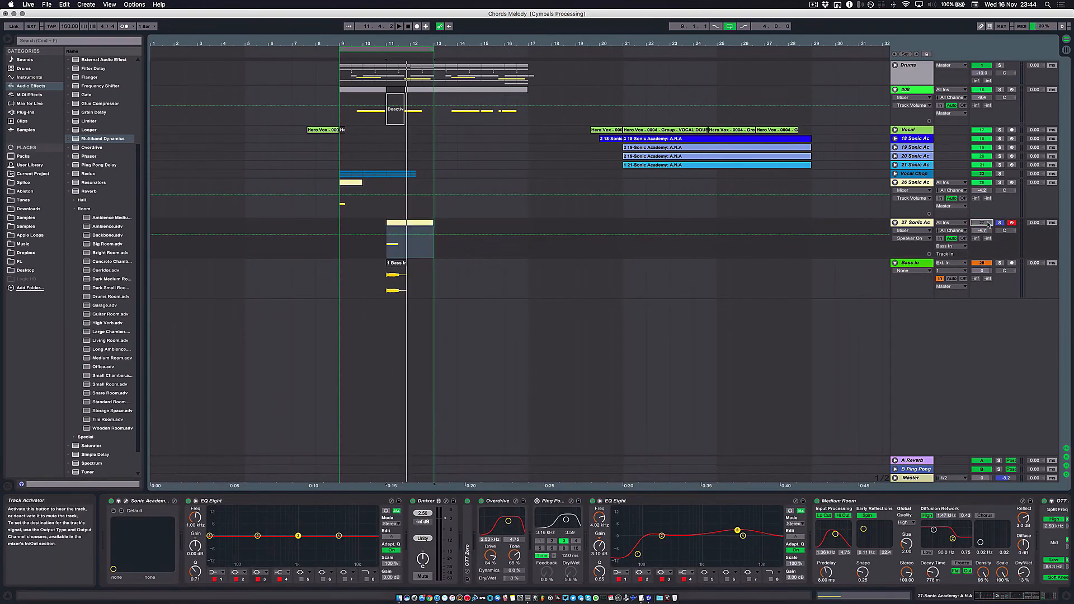
{"action": "left_click", "coordinate": [963, 278]}
{"action": "left_click", "coordinate": [1001, 264]}
{"action": "left_click", "coordinate": [1001, 264]}
- Audition the recorded bass clip from bar 11
{"action": "left_click", "coordinate": [397, 264]}
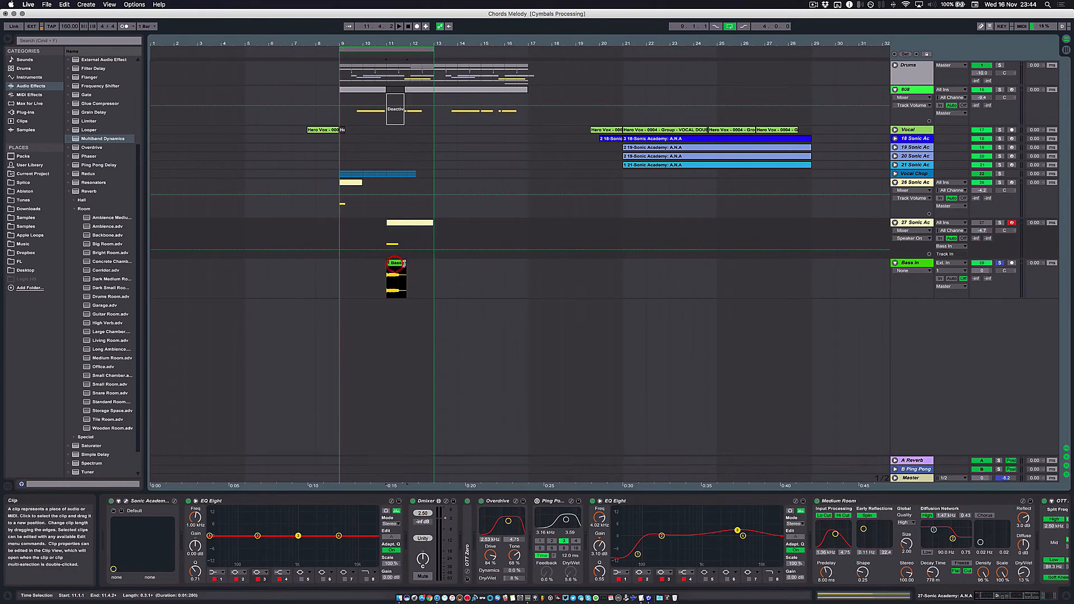
{"action": "key", "text": "space"}
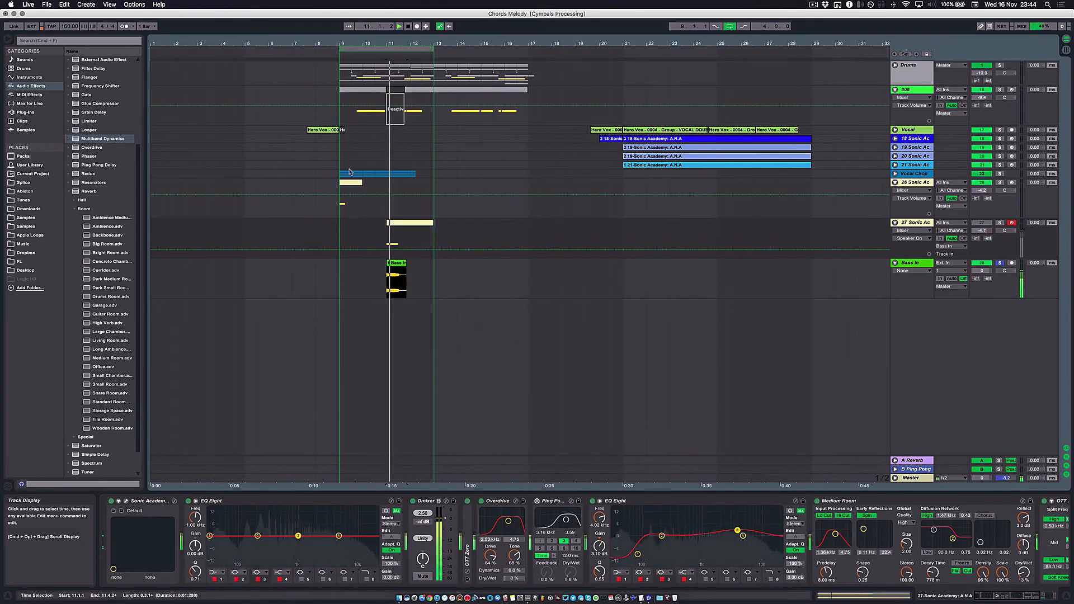
{"action": "key", "text": "space"}
- Open the recorded bass clip in the sample editor and trim its end to 11.3, leaving two beats
{"action": "left_click_drag", "start_coordinate": [389, 50], "coordinate": [387, 98]}
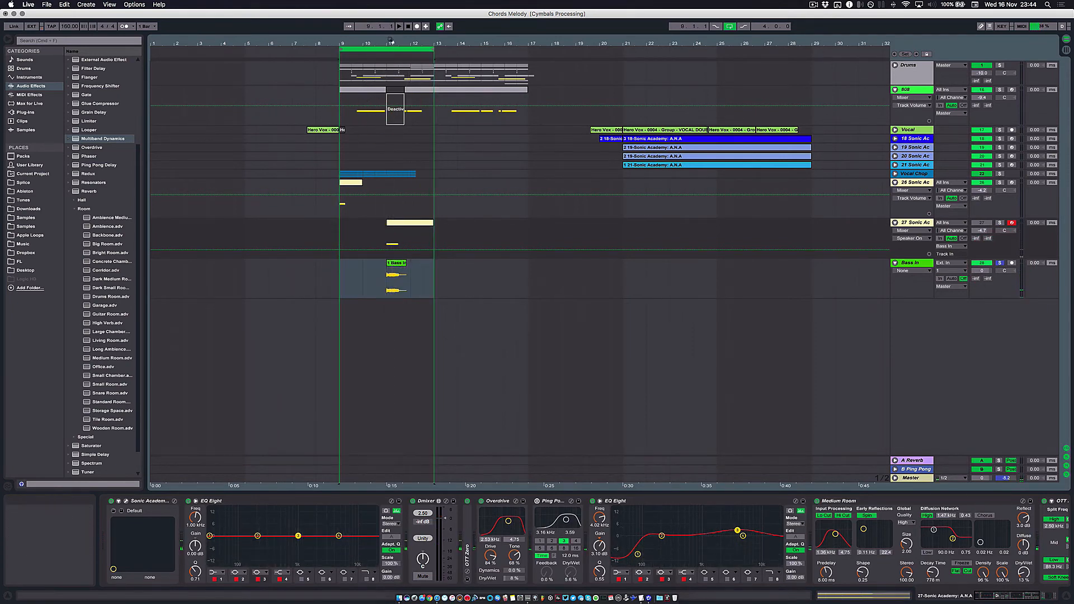
{"action": "left_click_drag", "start_coordinate": [384, 44], "coordinate": [372, 92]}
{"action": "key", "text": "shift+Tab"}
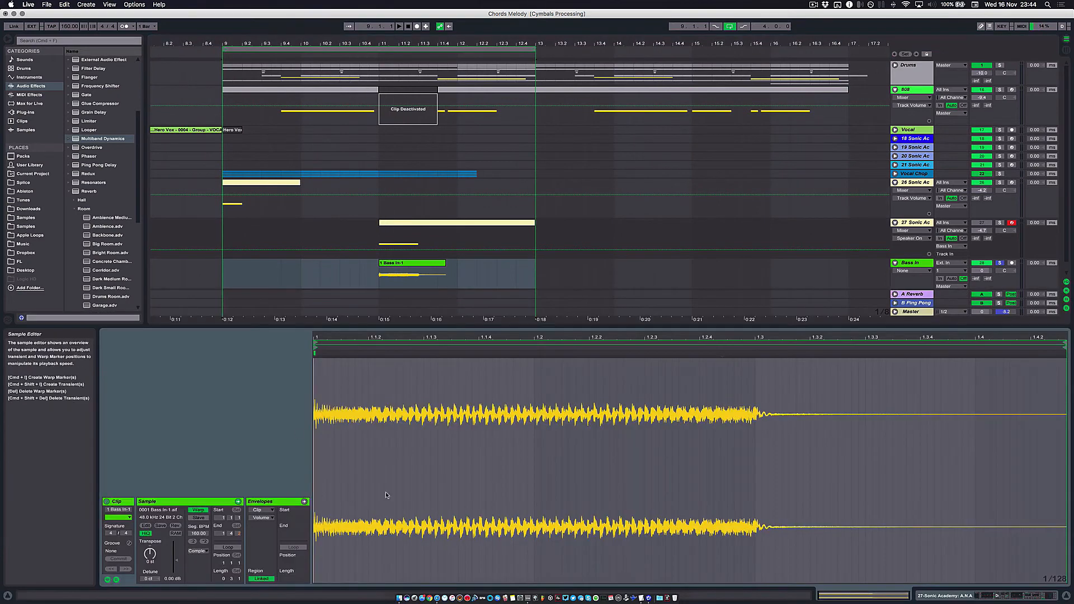
{"action": "left_click", "coordinate": [409, 263]}
{"action": "left_click_drag", "start_coordinate": [444, 263], "coordinate": [419, 264]}
{"action": "left_click_drag", "start_coordinate": [372, 43], "coordinate": [372, 71]}
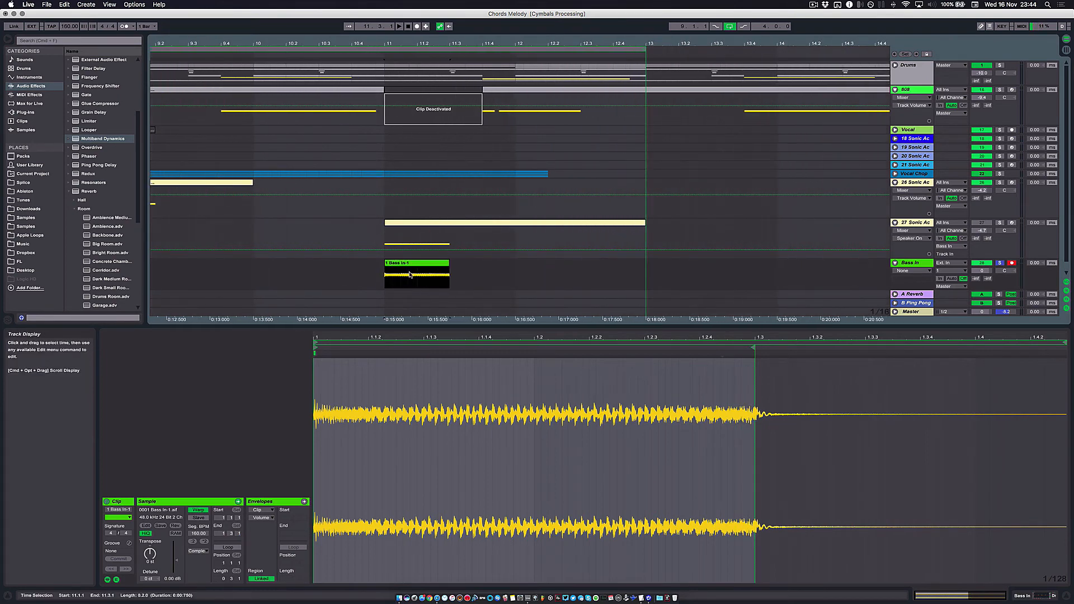
- Try a segment BPM of 119 with Complex Pro warping on the bass clip during playback, and undo the changes
{"action": "mouse_move", "coordinate": [198, 533]}
{"action": "left_mouse_down"}
{"action": "mouse_move", "coordinate": [201, 515]}
{"action": "mouse_move", "coordinate": [200, 531]}
{"action": "left_mouse_up"}
{"action": "key", "text": "space"}
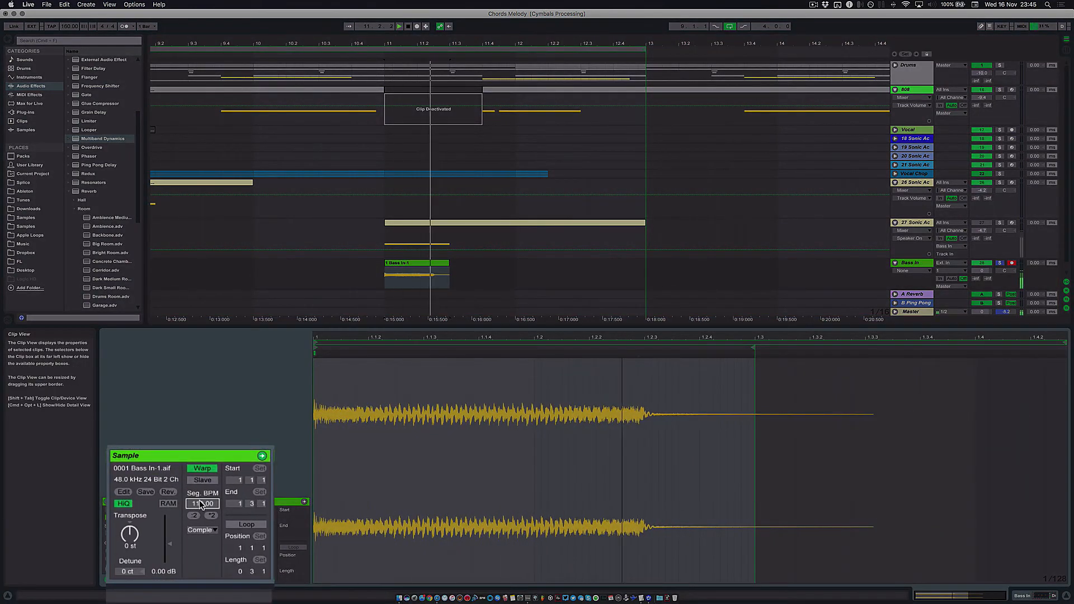
{"action": "left_click", "coordinate": [202, 530]}
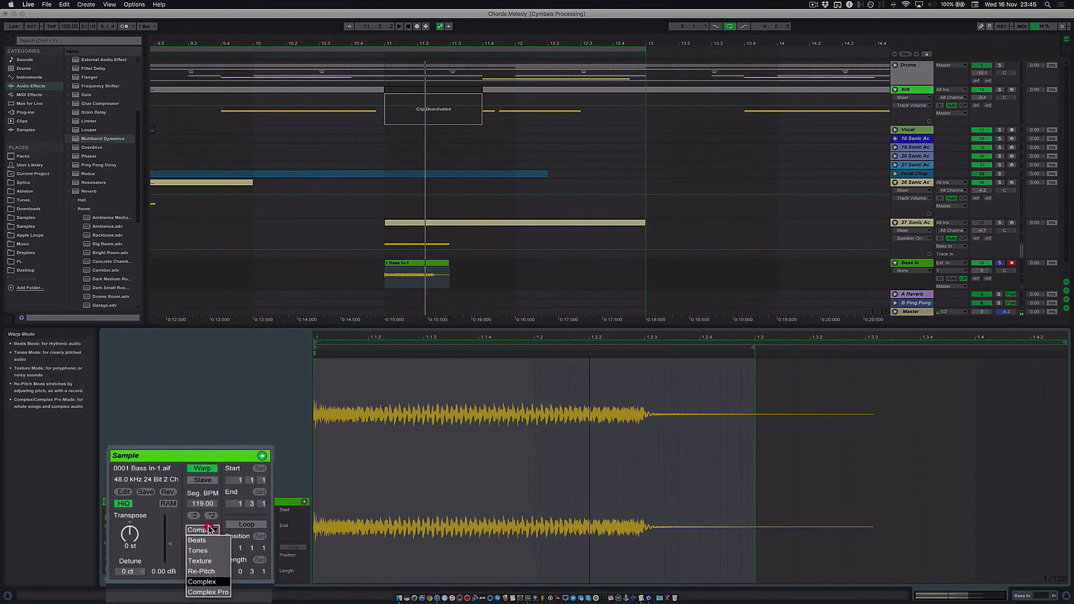
{"action": "left_click", "coordinate": [215, 596]}
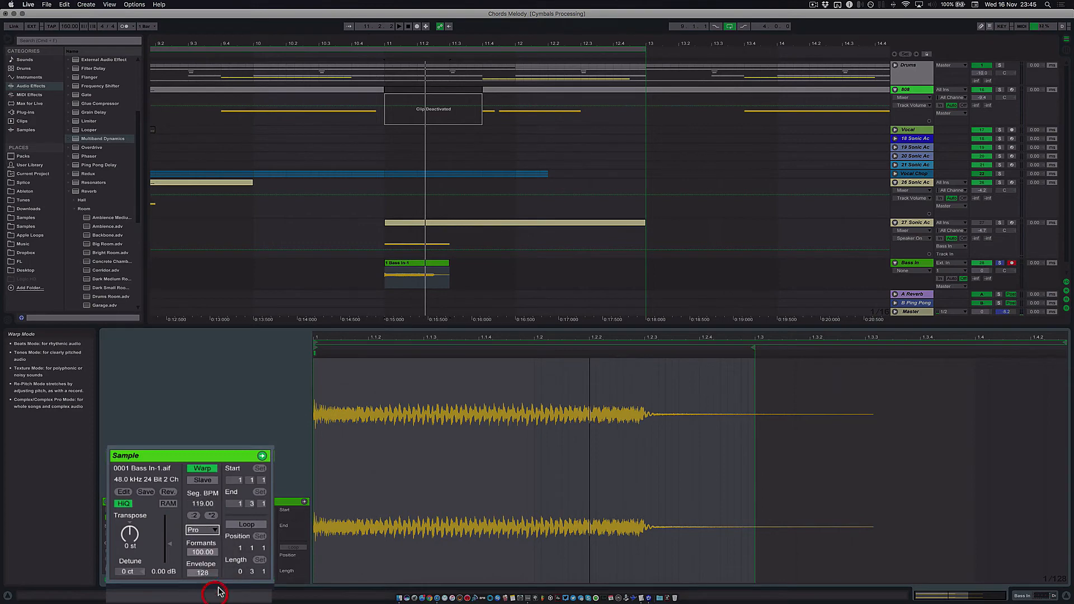
{"action": "left_click", "coordinate": [203, 508]}
{"action": "key", "text": "super+z"}
{"action": "key", "text": "super+z"}
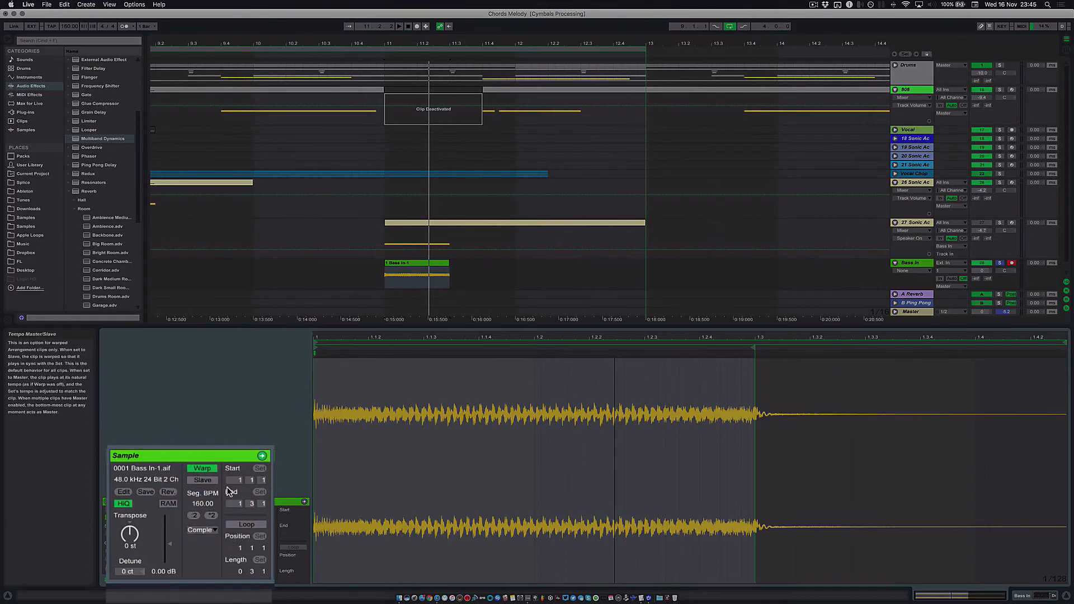
{"action": "left_click", "coordinate": [205, 504]}
{"action": "key", "text": "super+z"}
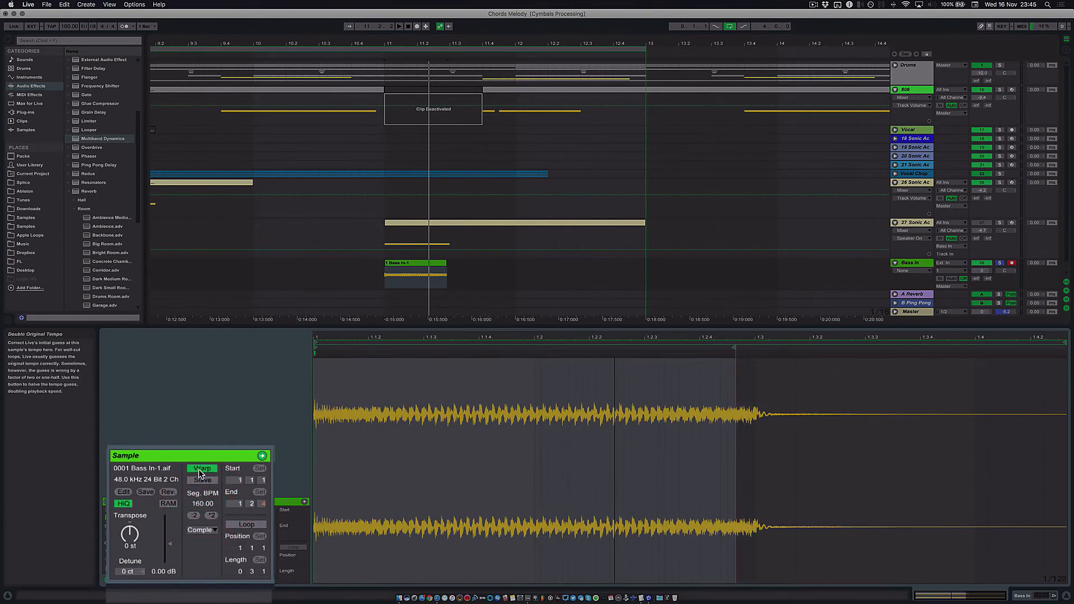
- Set the bass clip's warp mode to Complex Pro, its segment BPM to 104 and its envelope to 8
{"action": "left_click", "coordinate": [204, 470]}
{"action": "left_click", "coordinate": [205, 470]}
{"action": "left_click", "coordinate": [205, 529]}
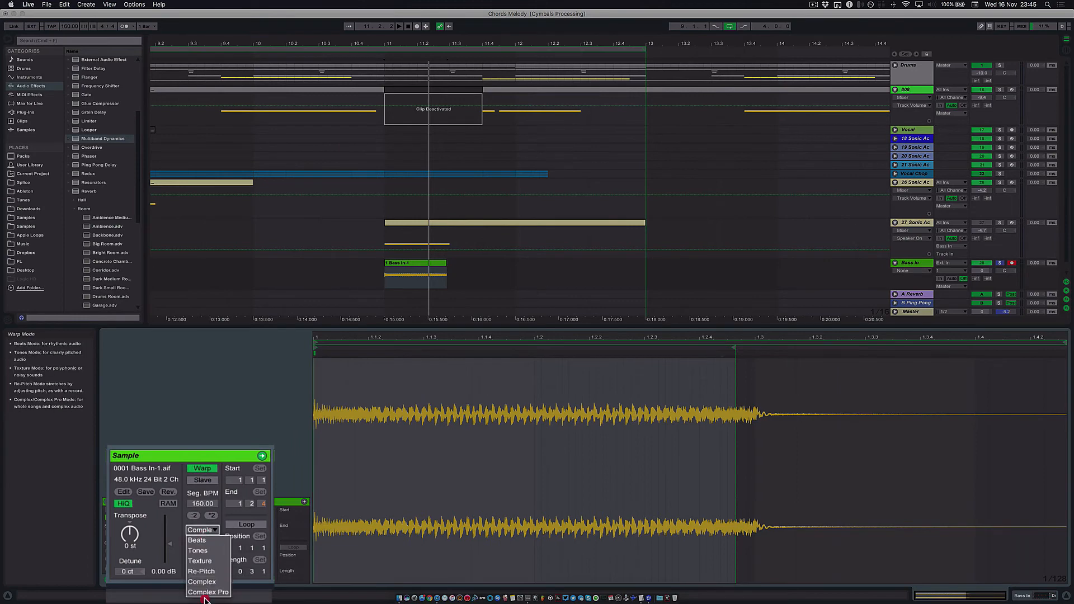
{"action": "left_click", "coordinate": [204, 590]}
{"action": "left_click_drag", "start_coordinate": [197, 505], "coordinate": [197, 536]}
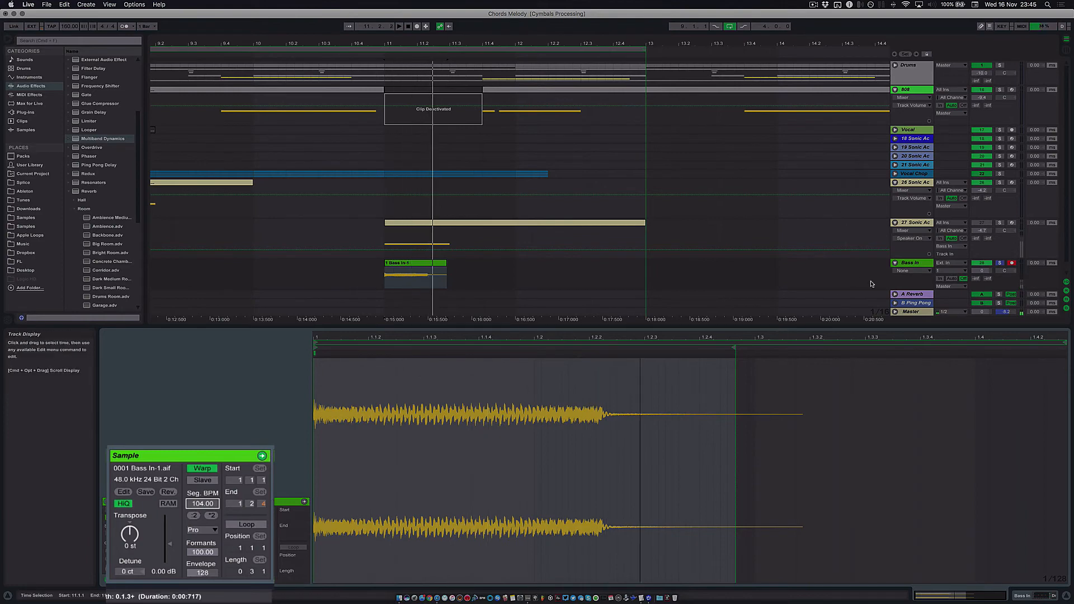
{"action": "left_click_drag", "start_coordinate": [203, 571], "coordinate": [203, 598]}
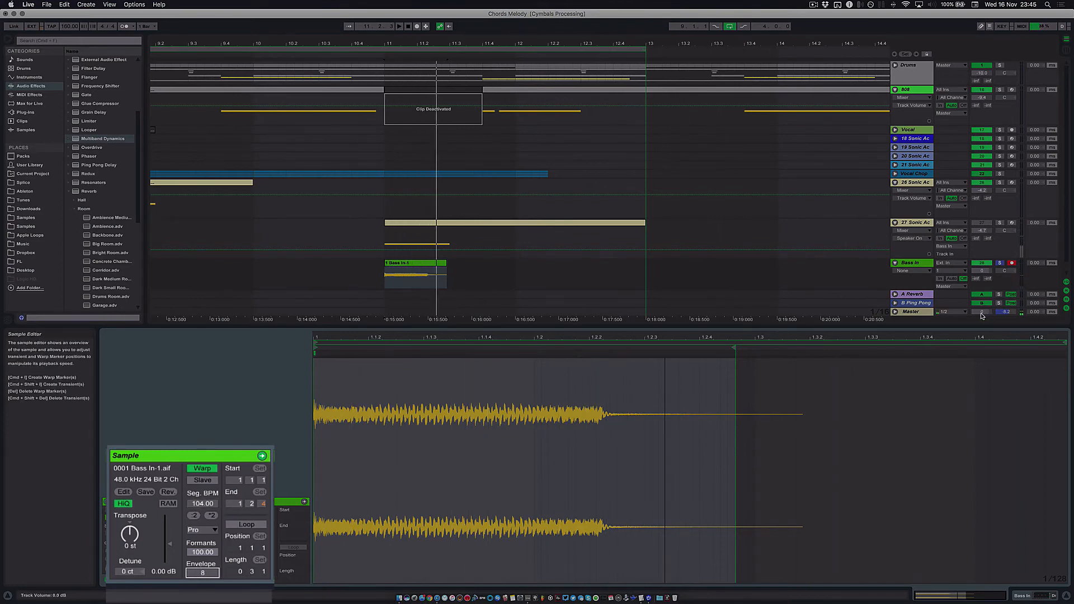
- Unsolo Bass In and set the bass clip's segment BPM to 107 while auditioning it with the full track
{"action": "left_click", "coordinate": [1000, 263]}
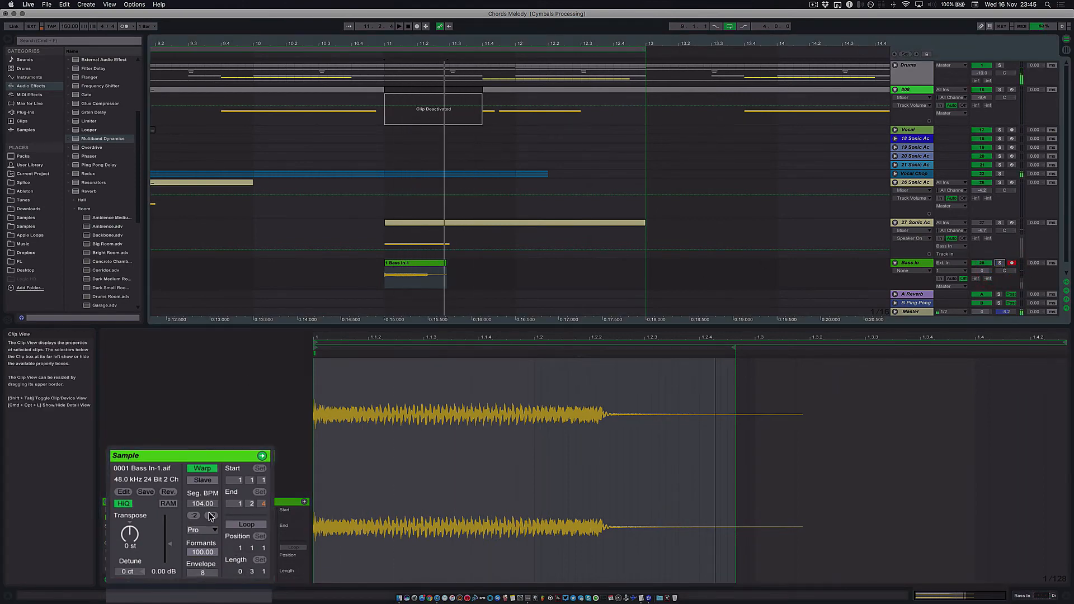
{"action": "left_click_drag", "start_coordinate": [203, 504], "coordinate": [201, 503]}
{"action": "key", "text": "space"}
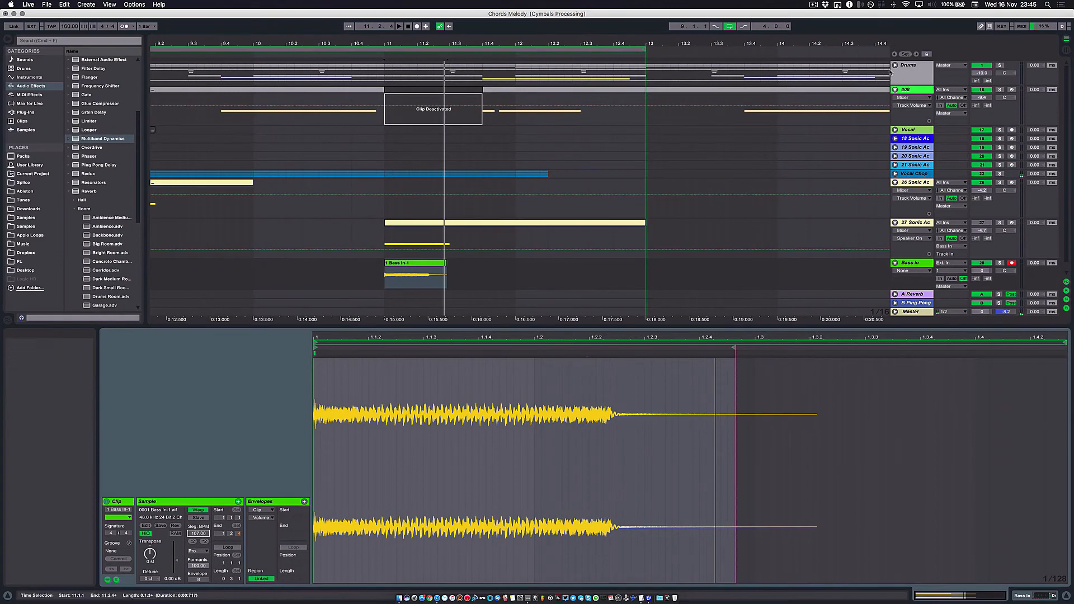
{"action": "left_click", "coordinate": [896, 65]}
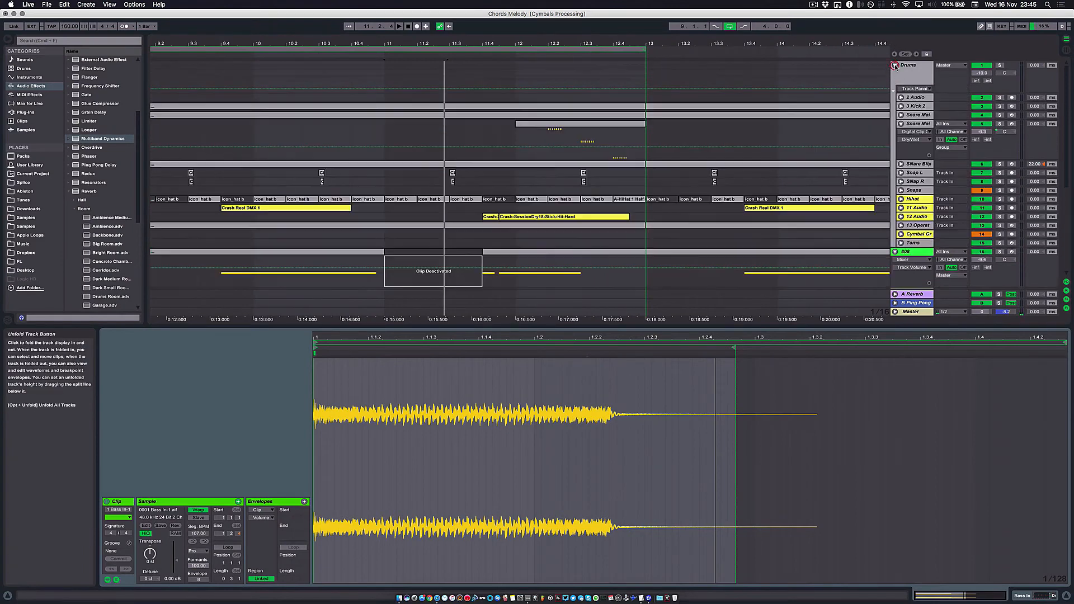
{"action": "left_click", "coordinate": [896, 65]}
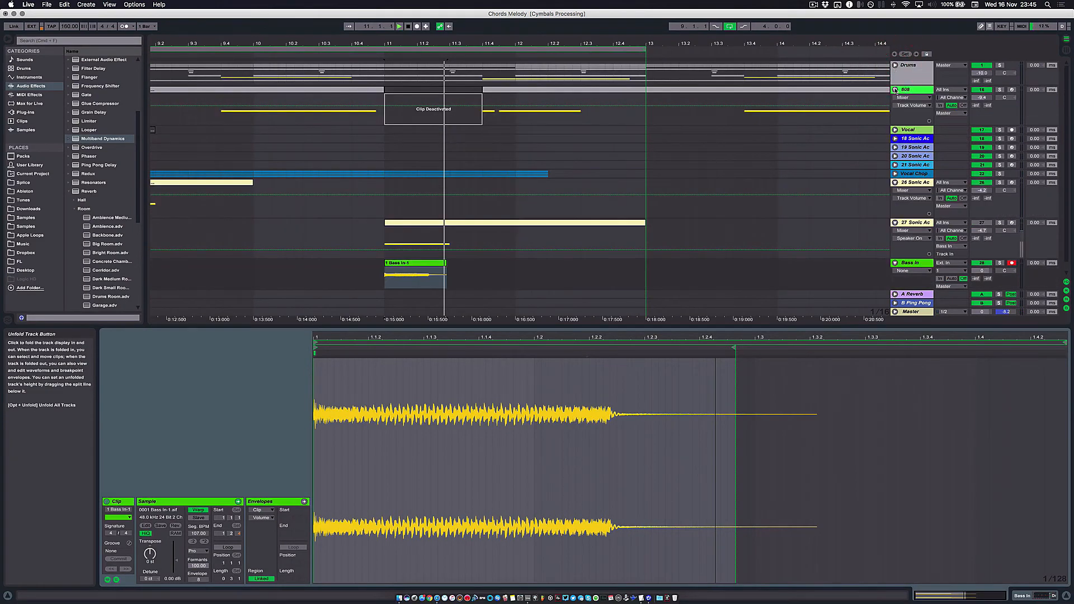
- Place a shortened copy of the bass clip at 10.3 on the Bass In track, ahead of the bar 11 hit
{"action": "left_click", "coordinate": [420, 267]}
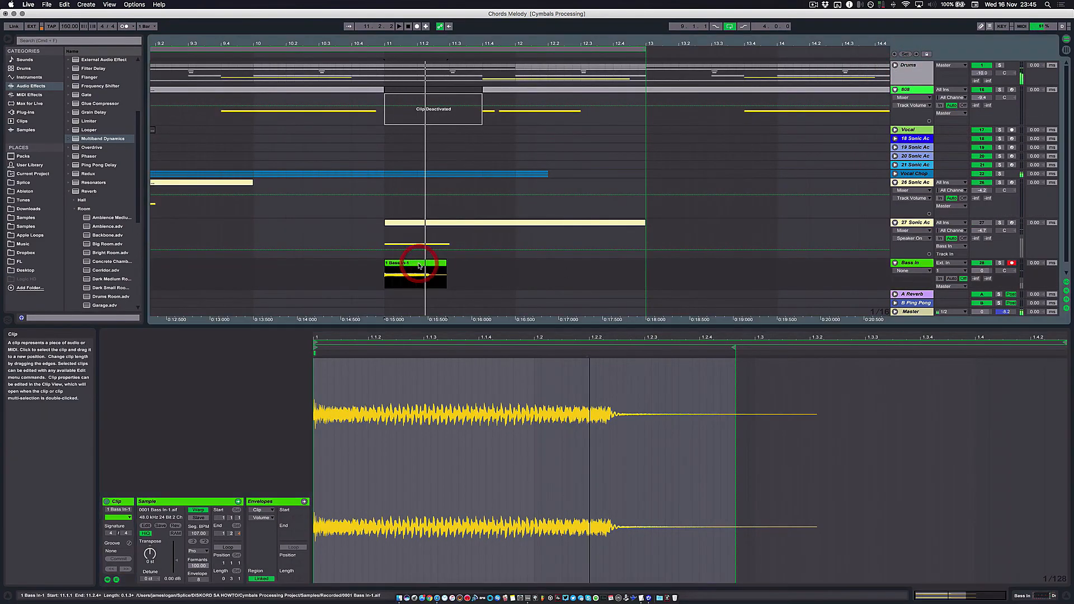
{"action": "scroll", "coordinate": [420, 265], "scroll_direction": "left", "scroll_amount": 5}
{"action": "mouse_move", "coordinate": [590, 264]}
{"action": "left_mouse_down"}
{"action": "mouse_move", "coordinate": [492, 264]}
{"action": "mouse_move", "coordinate": [548, 265]}
{"action": "mouse_move", "coordinate": [532, 263]}
{"action": "left_mouse_up"}
{"action": "scroll", "coordinate": [520, 264], "scroll_direction": "up", "scroll_amount": 4}
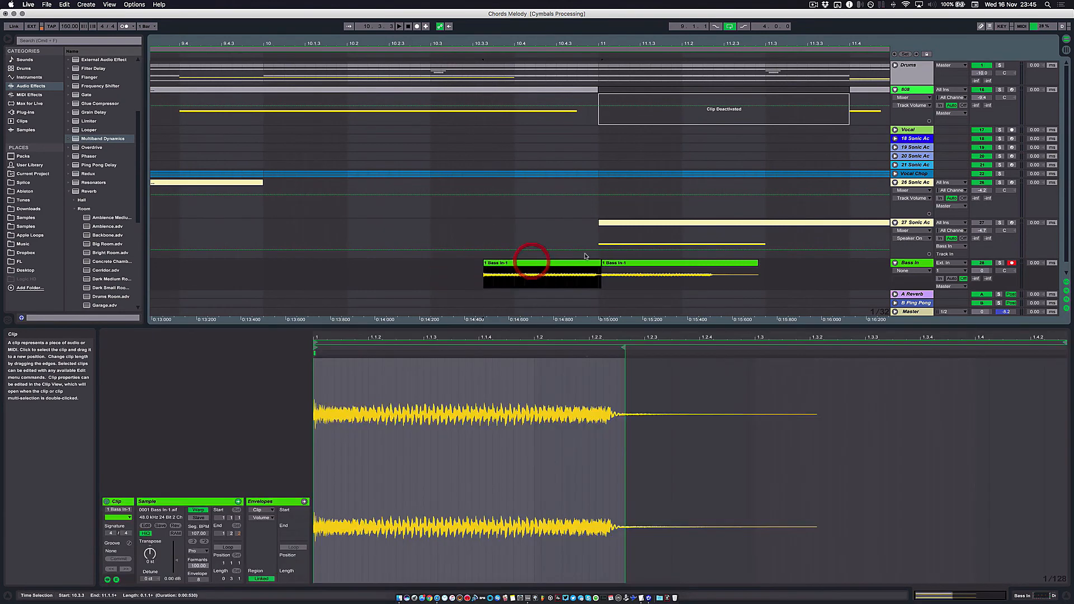
{"action": "key", "text": "super+z"}
{"action": "left_click", "coordinate": [517, 267]}
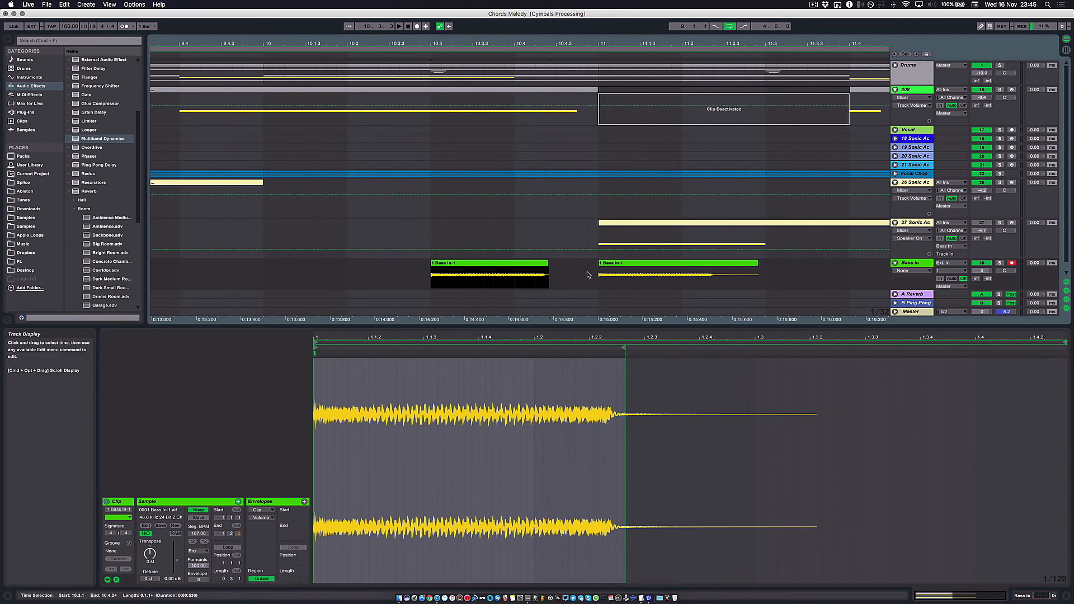
{"action": "left_click", "coordinate": [484, 262]}
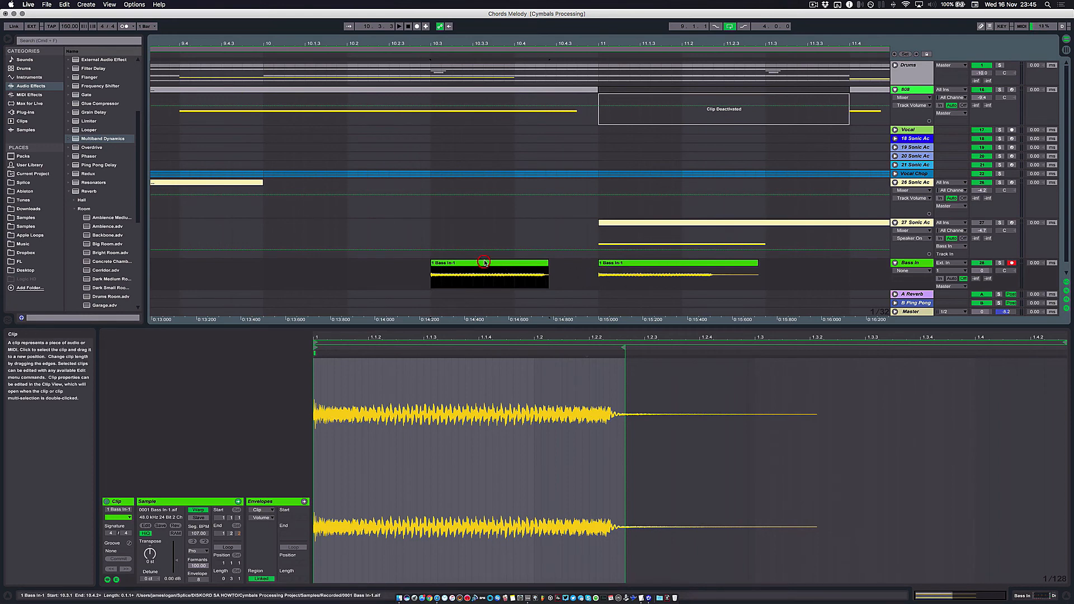
- Consolidate the shortened bass clip at 10.3 into its own sample
{"action": "left_click", "coordinate": [622, 262]}
{"action": "left_click", "coordinate": [464, 262]}
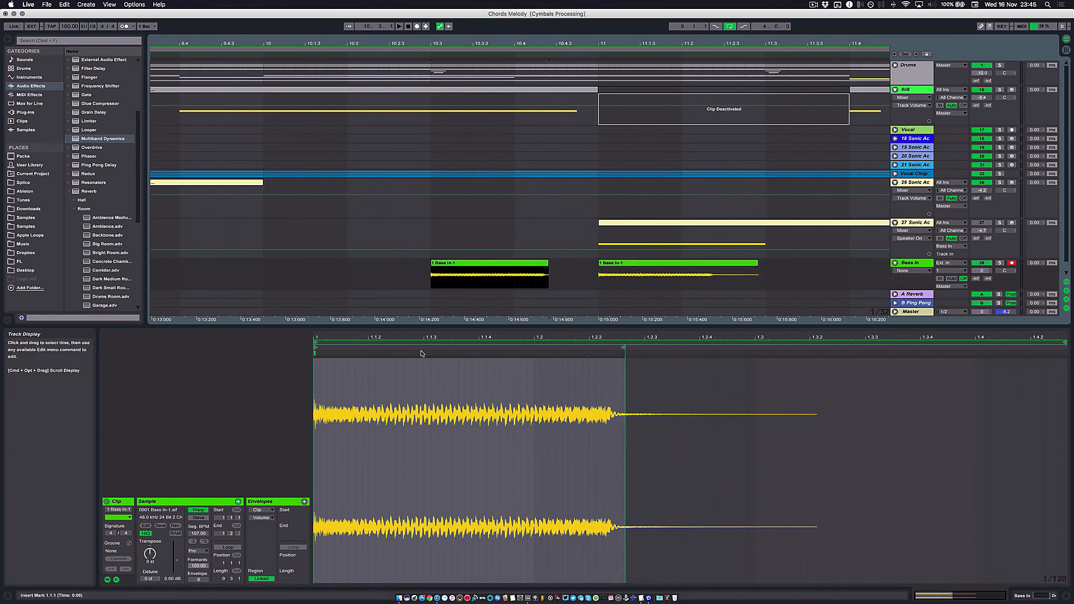
{"action": "key", "text": "super+j"}
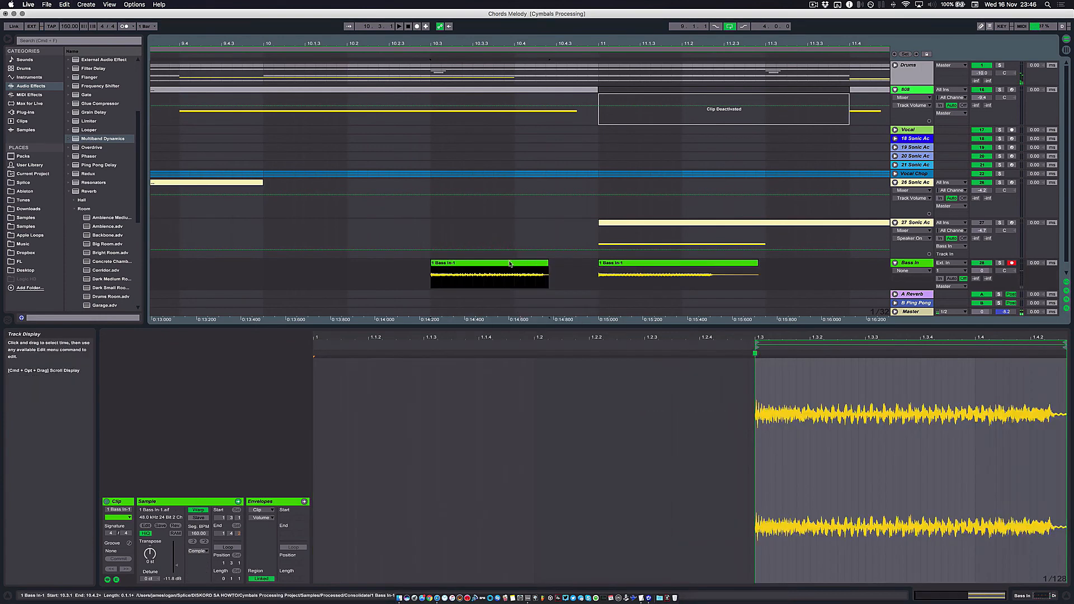
{"action": "left_click", "coordinate": [510, 262]}
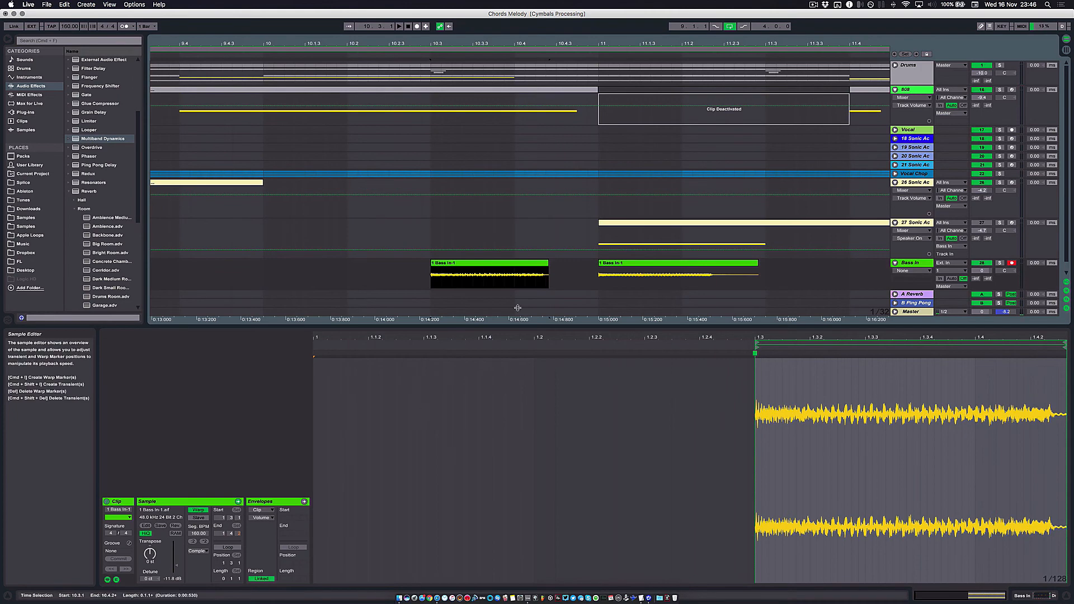
- Reverse the consolidated bass clip ahead of bar 11 and fit it between 10.4.2 and 11.1.1 on the Bass In track
{"action": "left_click", "coordinate": [451, 261]}
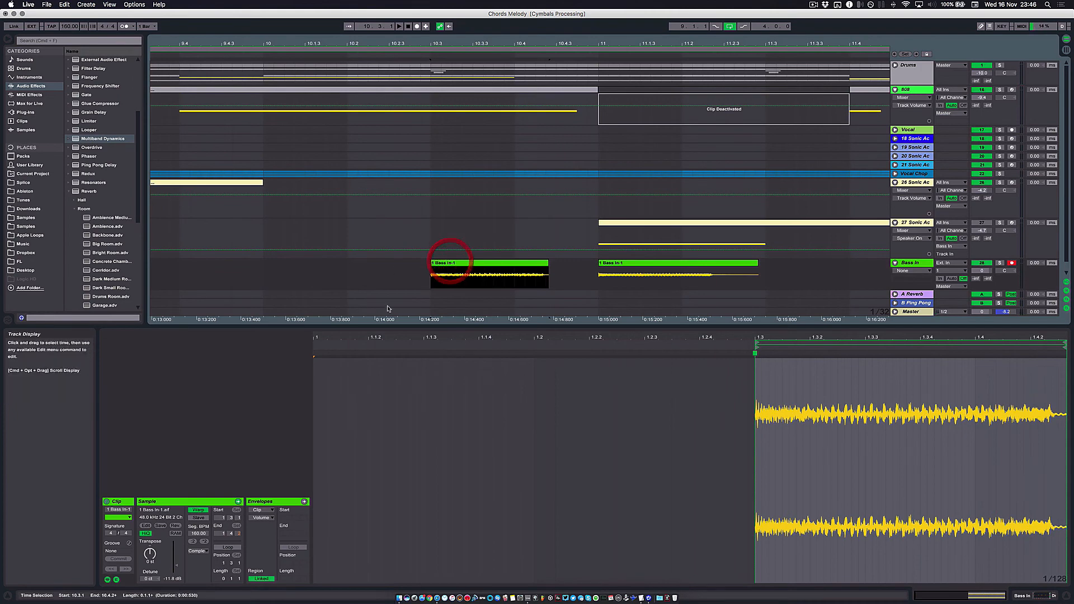
{"action": "left_click", "coordinate": [175, 526]}
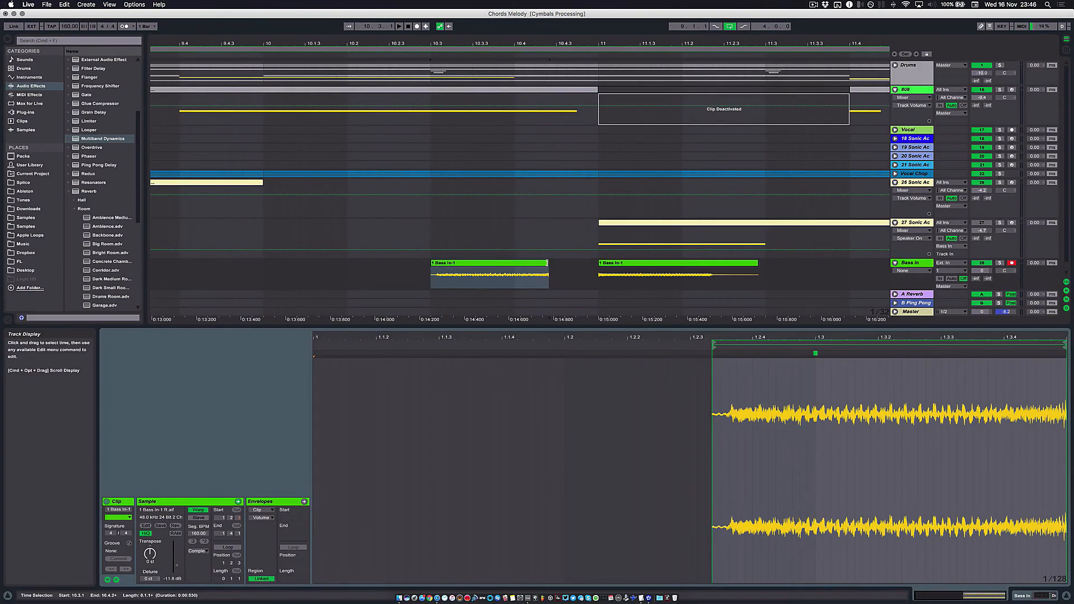
{"action": "left_click_drag", "start_coordinate": [547, 262], "coordinate": [578, 264]}
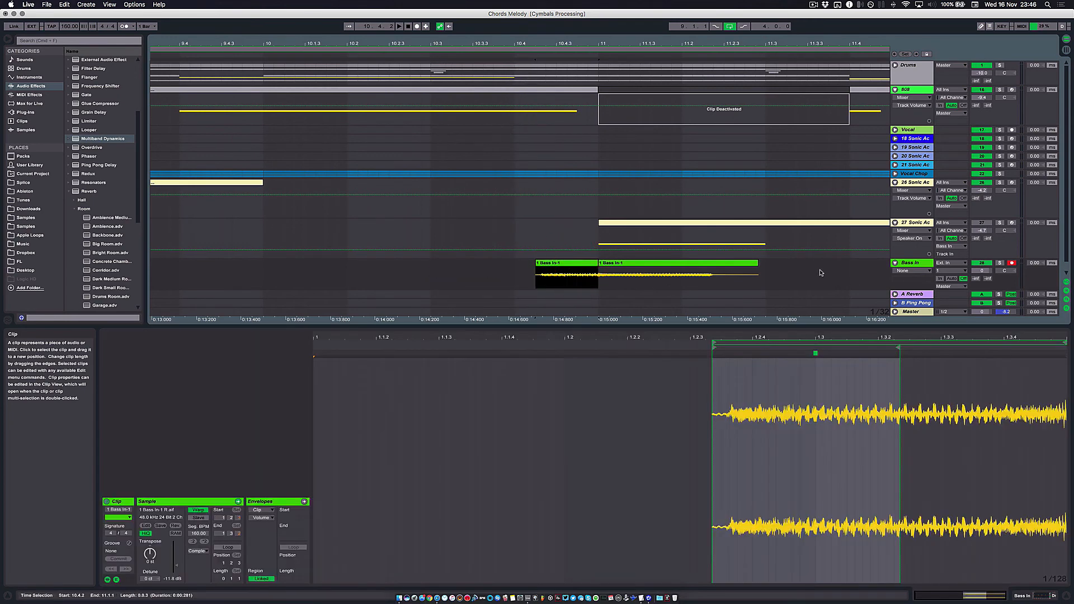
- Show the Fades on the Bass In track and add a fade-in covering about half of the reversed bass clip
{"action": "scroll", "coordinate": [634, 243], "scroll_direction": "down", "scroll_amount": 1}
{"action": "left_click", "coordinate": [918, 261]}
{"action": "left_click", "coordinate": [920, 270]}
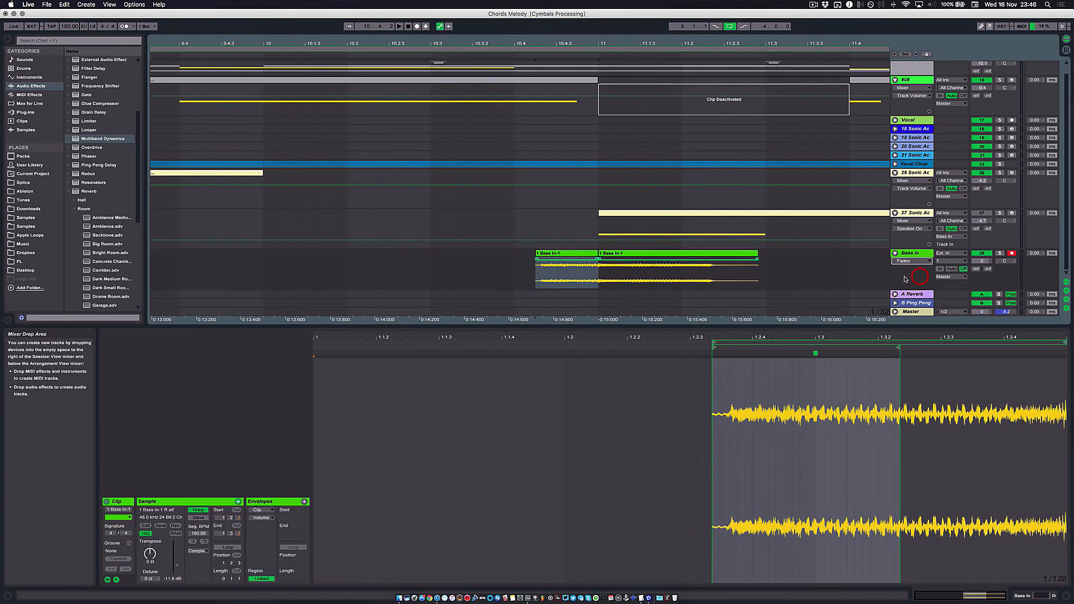
{"action": "left_click_drag", "start_coordinate": [539, 261], "coordinate": [574, 260]}
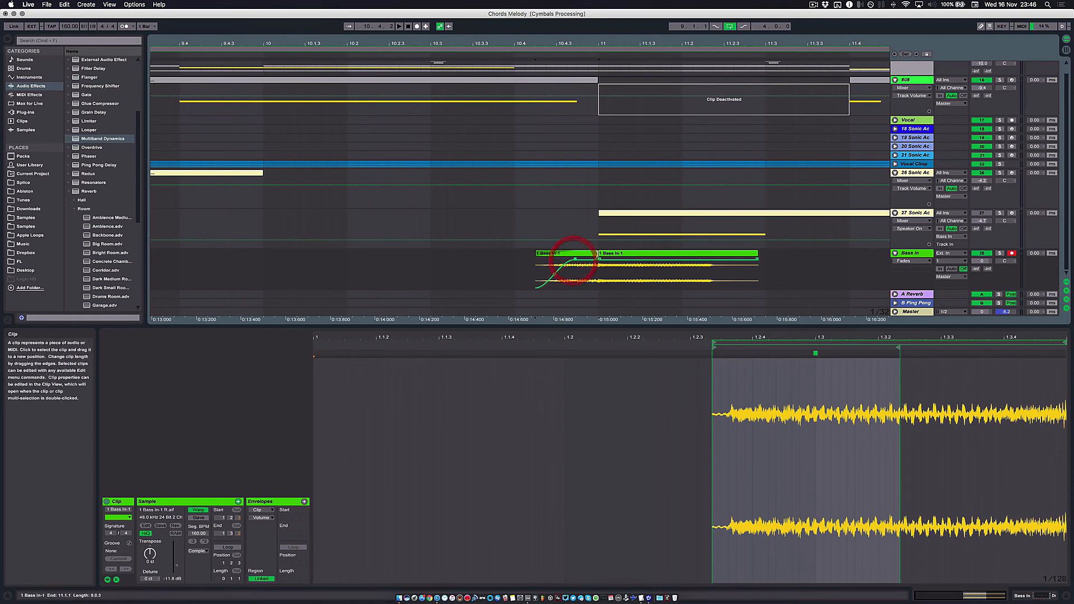
- Trim the reversed bass clip's end to 10.4.4, leaving a gap before bar 11, and audition Bass In soloed
{"action": "left_click_drag", "start_coordinate": [601, 42], "coordinate": [583, 192]}
{"action": "left_click_drag", "start_coordinate": [597, 254], "coordinate": [589, 254]}
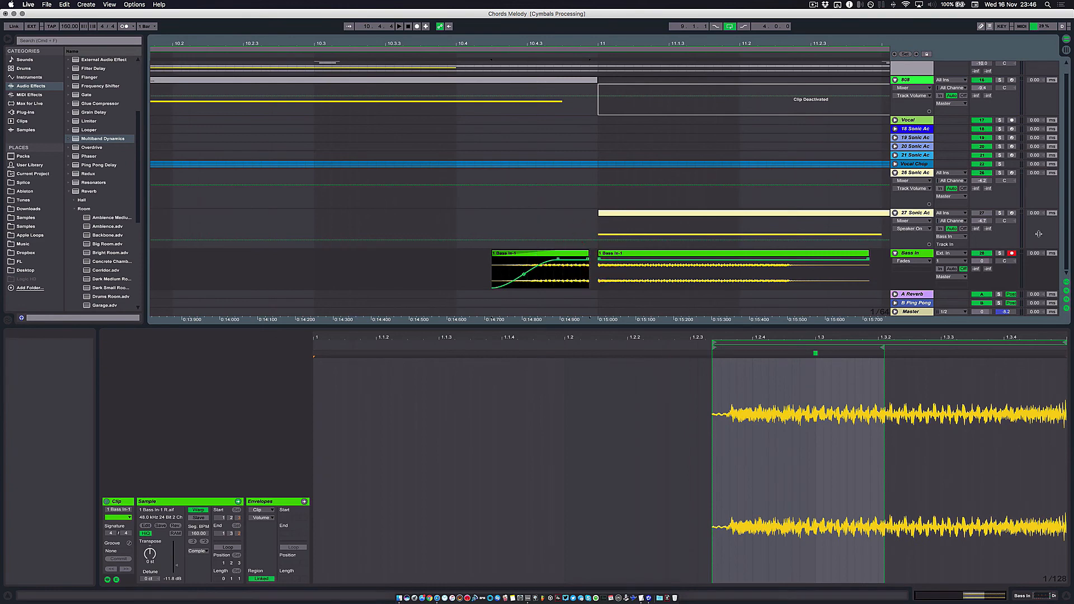
{"action": "left_click", "coordinate": [999, 253]}
{"action": "key", "text": "space"}
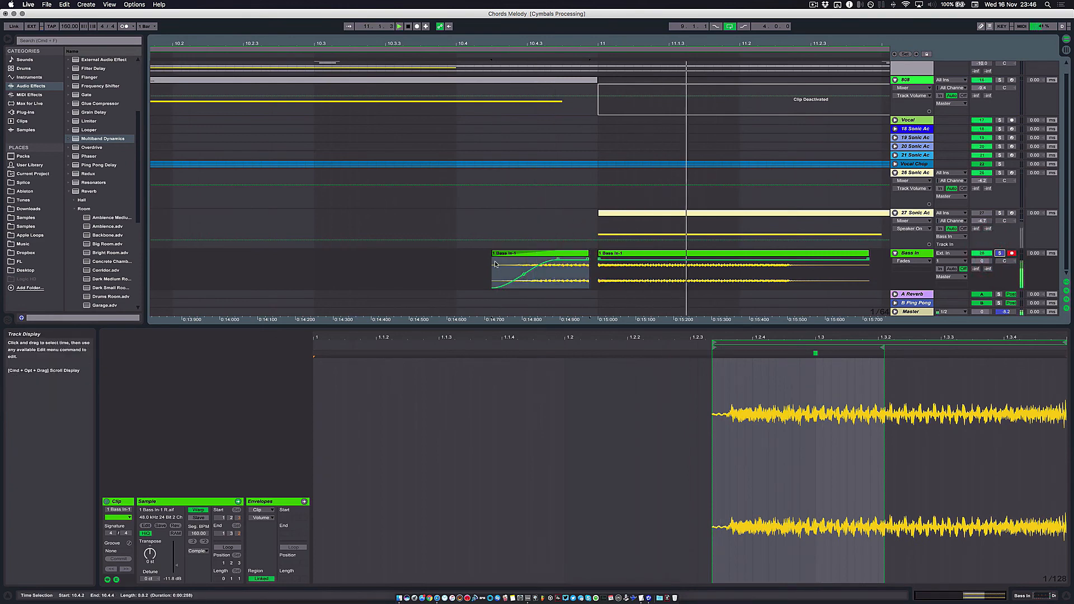
- Lengthen the reversed bass clip's fade-in to the clip's end and audition it
{"action": "left_click_drag", "start_coordinate": [558, 259], "coordinate": [588, 260]}
{"action": "key", "text": "space"}
{"action": "key", "text": "space"}
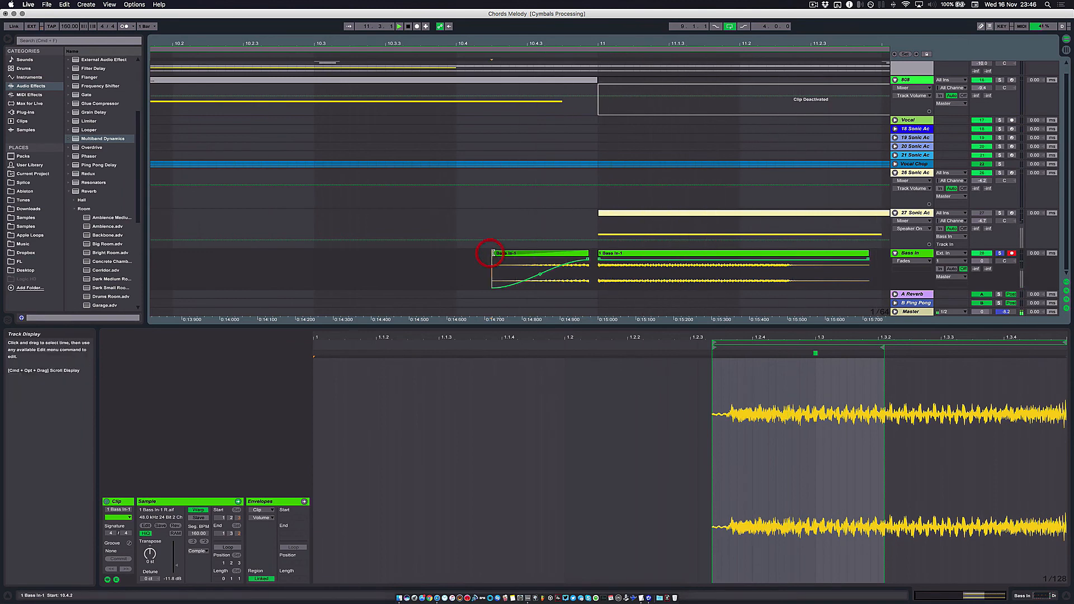
- Adjust the reversed bass clip to span 10.4.1 to 10.4.4 and play it into the bar 11 hit
{"action": "left_click_drag", "start_coordinate": [492, 254], "coordinate": [452, 254]}
{"action": "left_click_drag", "start_coordinate": [518, 253], "coordinate": [482, 254]}
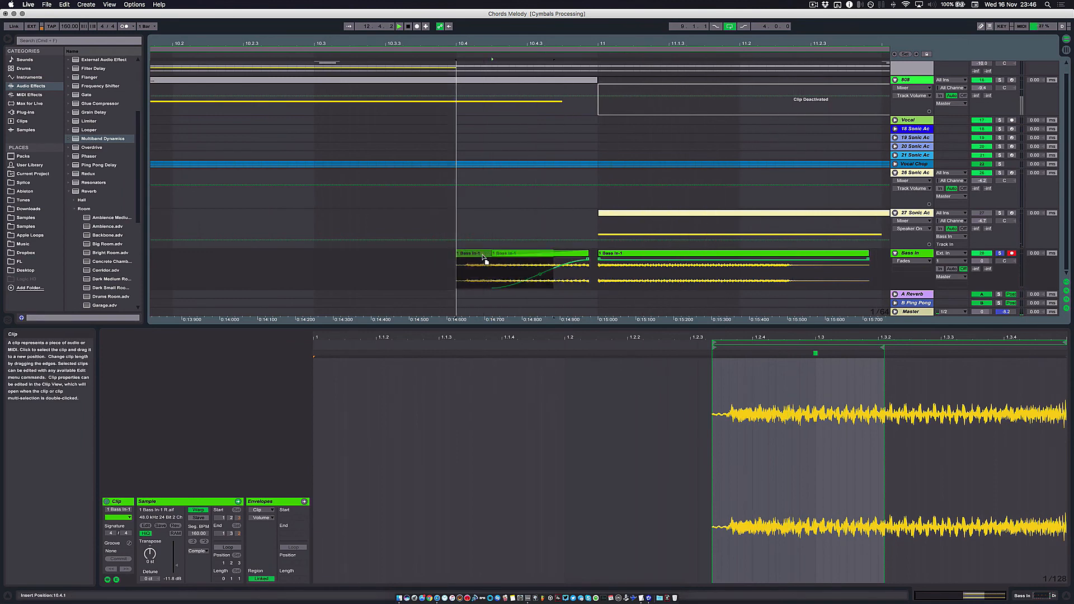
{"action": "left_click_drag", "start_coordinate": [596, 253], "coordinate": [583, 253]}
{"action": "key", "text": "space"}
{"action": "key", "text": "space"}
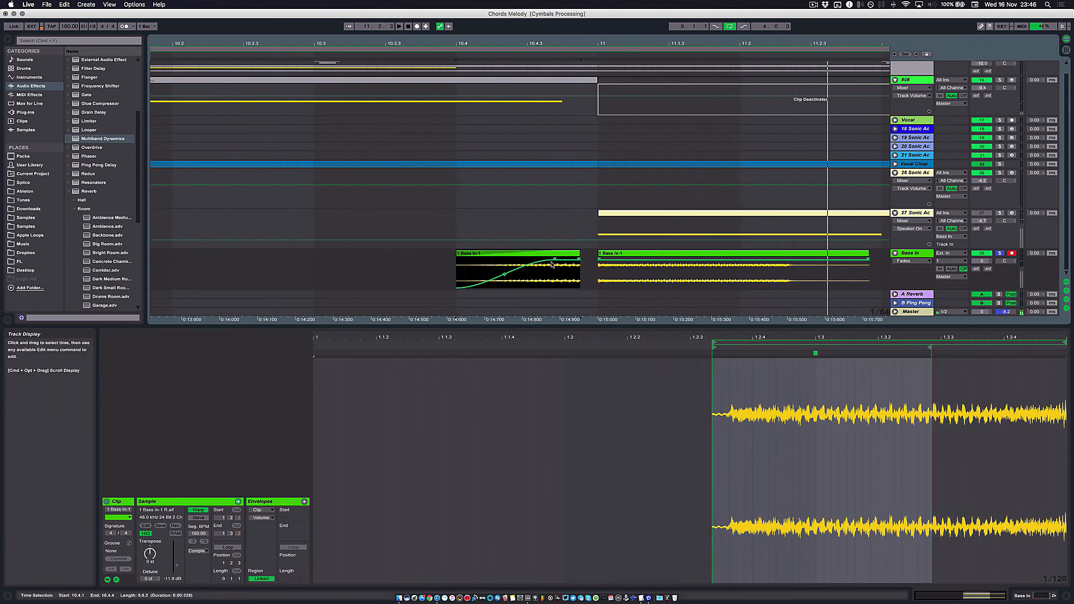
- Unsolo Bass In and audition the reversed bass lead-in with the full track from bar 9
{"action": "key", "text": "space"}
{"action": "key", "text": "space"}
{"action": "key", "text": "space"}
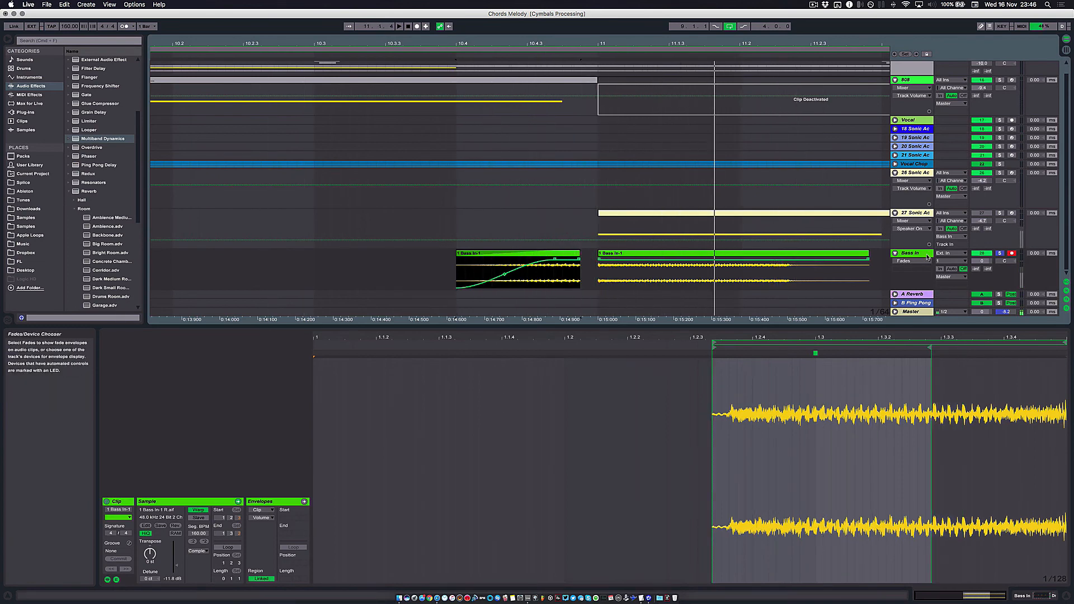
{"action": "left_click", "coordinate": [926, 257]}
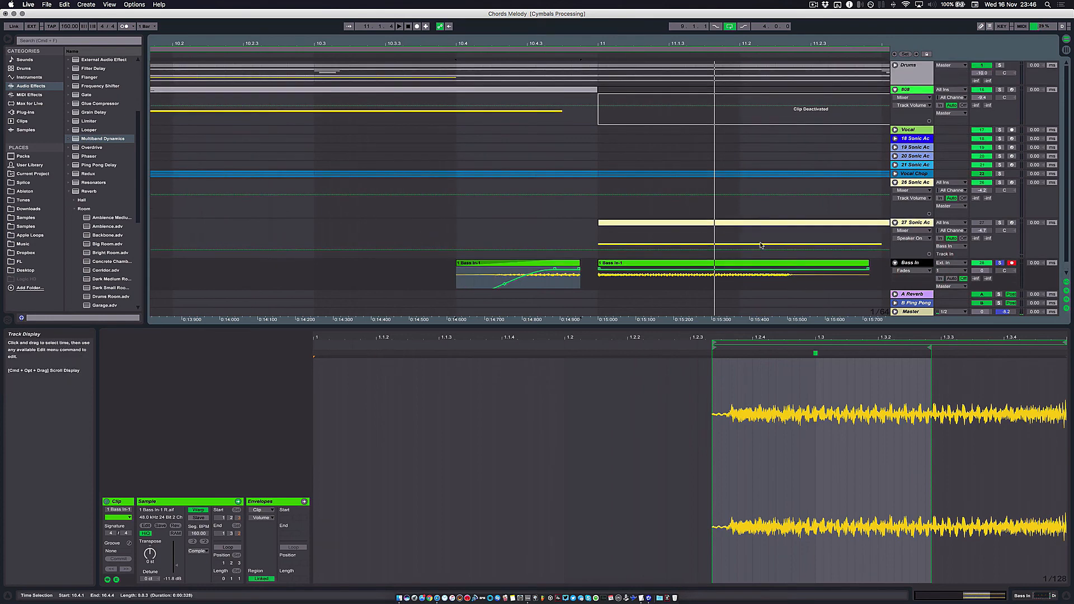
{"action": "left_click", "coordinate": [530, 281]}
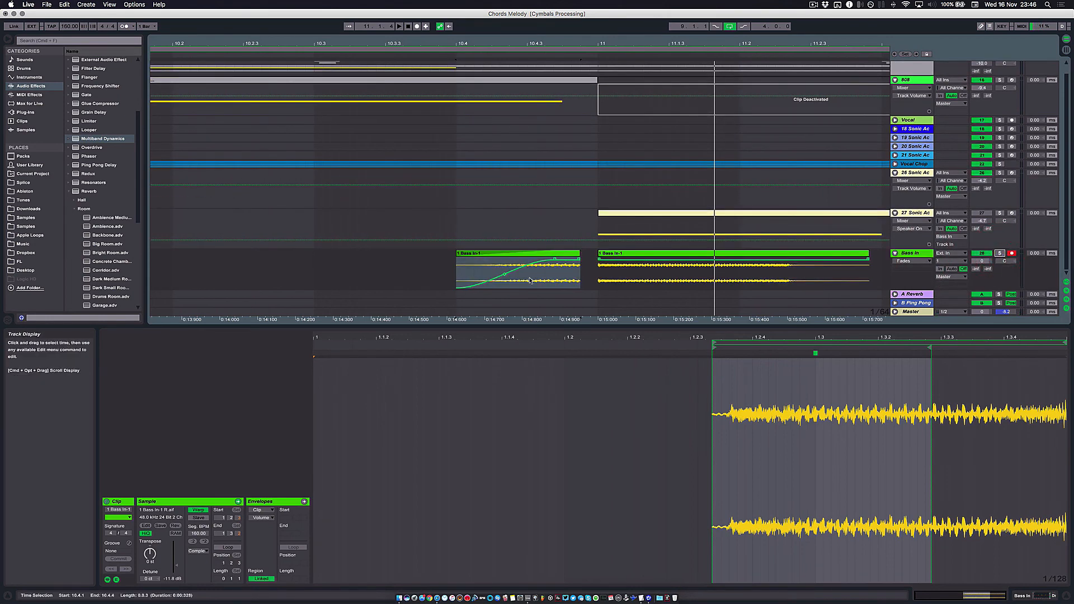
{"action": "key", "text": "minus"}
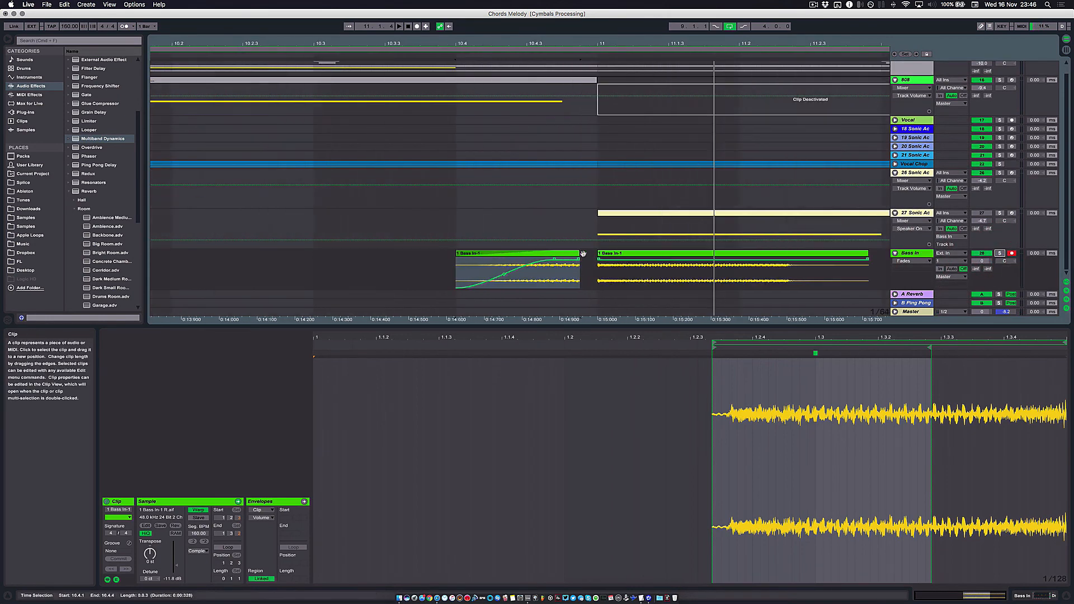
{"action": "key", "text": "minus"}
{"action": "left_click", "coordinate": [265, 268]}
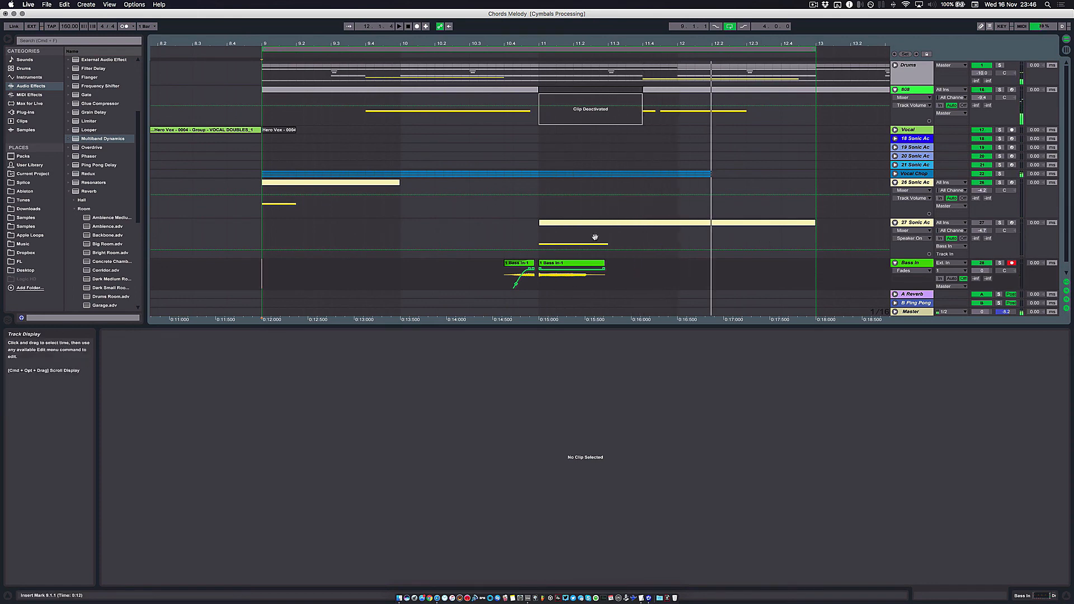
{"action": "key", "text": "minus"}
- Arm Bass In and move it directly above the 27 Sonic Academy A.N.A bass track
{"action": "left_click", "coordinate": [297, 184]}
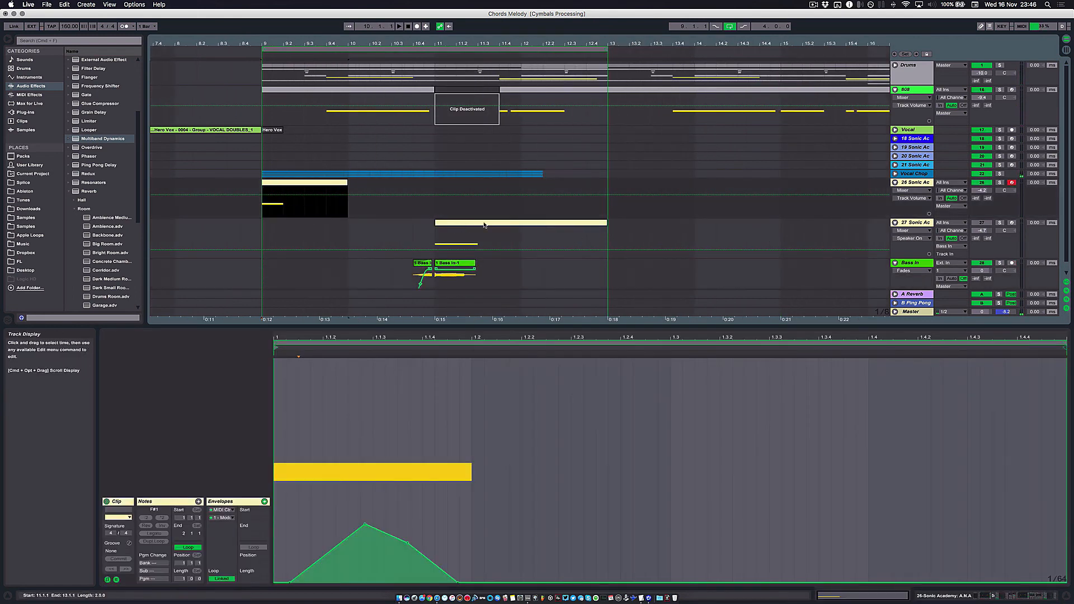
{"action": "left_click", "coordinate": [1011, 263]}
{"action": "left_click", "coordinate": [918, 223]}
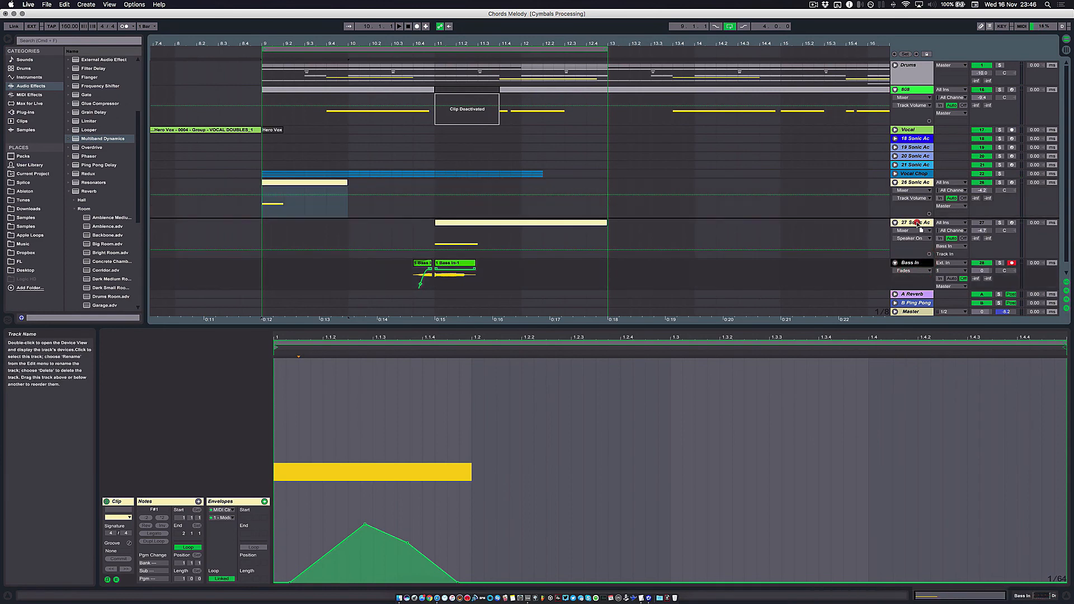
{"action": "left_click_drag", "start_coordinate": [916, 222], "coordinate": [917, 221]}
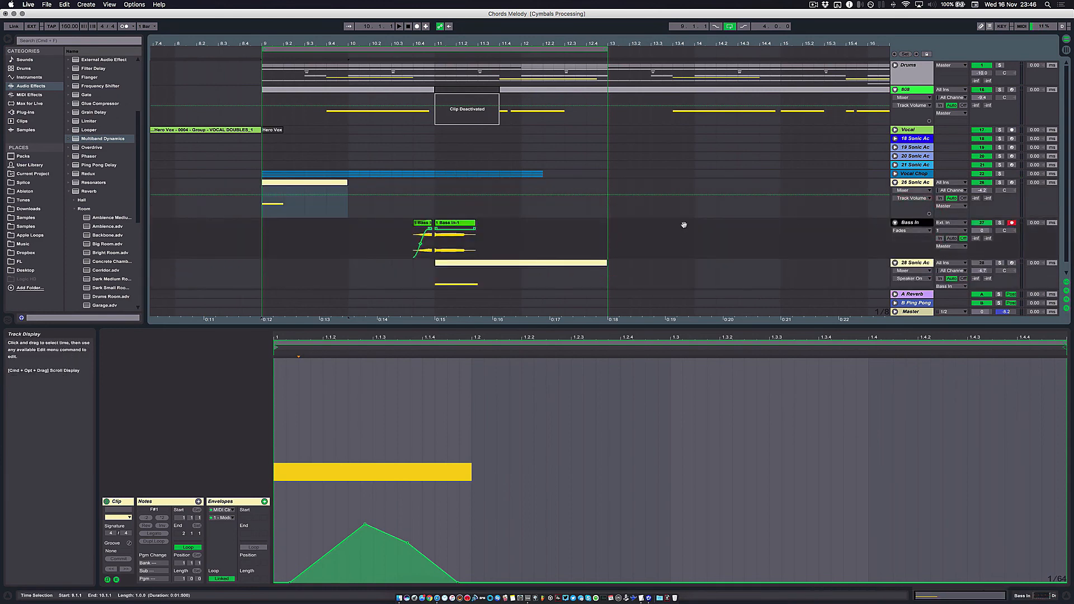
- Review the overall arrangement, from the bar 9 section to the vocal and A.N.A clips around bars 19 to 29
{"action": "left_click", "coordinate": [664, 242]}
{"action": "key", "text": "minus"}
{"action": "key", "text": "minus"}
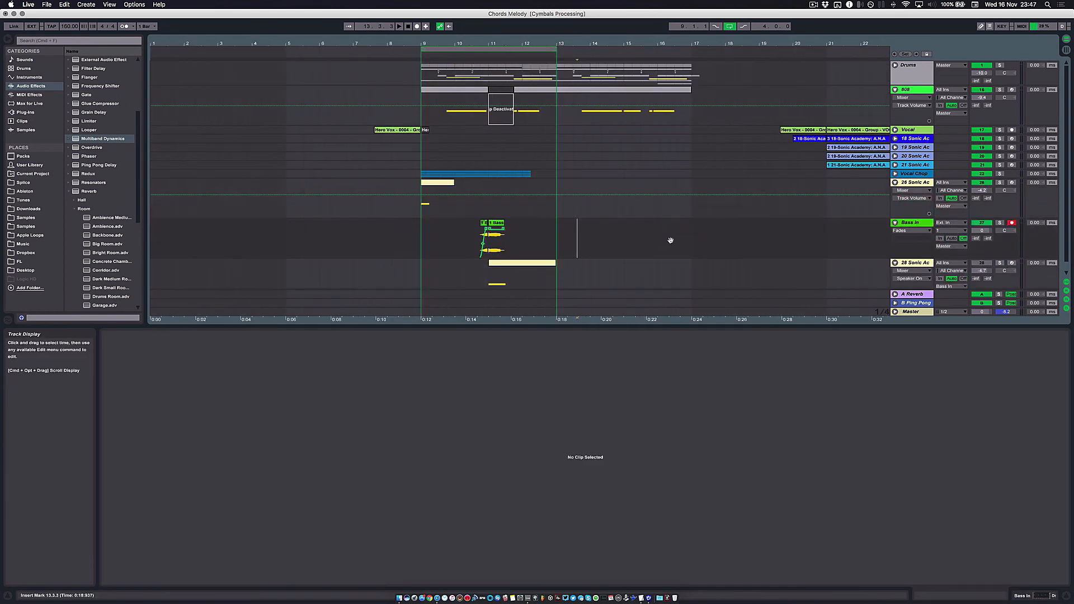
{"action": "key", "text": "minus"}
{"action": "key", "text": "minus"}
{"action": "key", "text": "plus"}
{"action": "scroll", "coordinate": [293, 220], "scroll_direction": "left", "scroll_amount": 1}
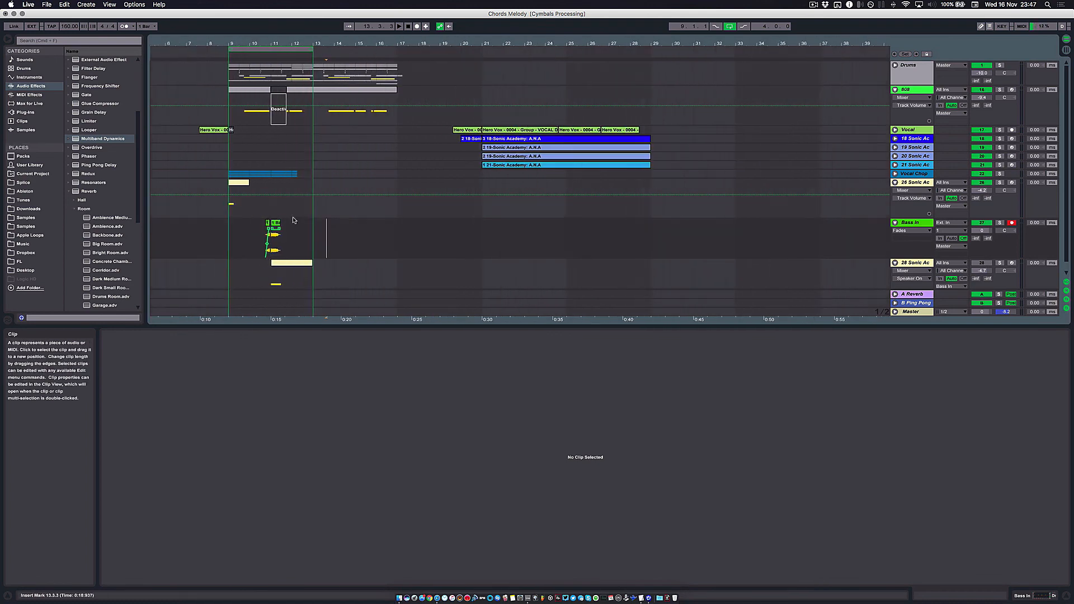
{"action": "scroll", "coordinate": [293, 221], "scroll_direction": "left", "scroll_amount": 3}
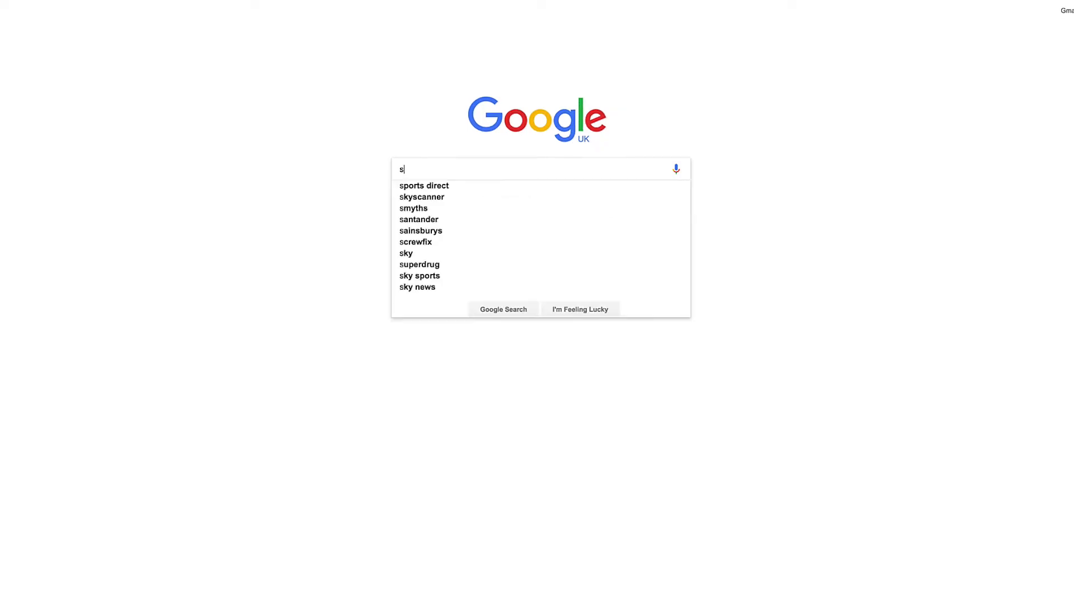
- Switch to the web browser, search for sonicacademy.com, and browse its courses and Sonic Academy preset packs
{"action": "type", "text": "onicacademy.com"}
{"action": "key", "text": "Return"}
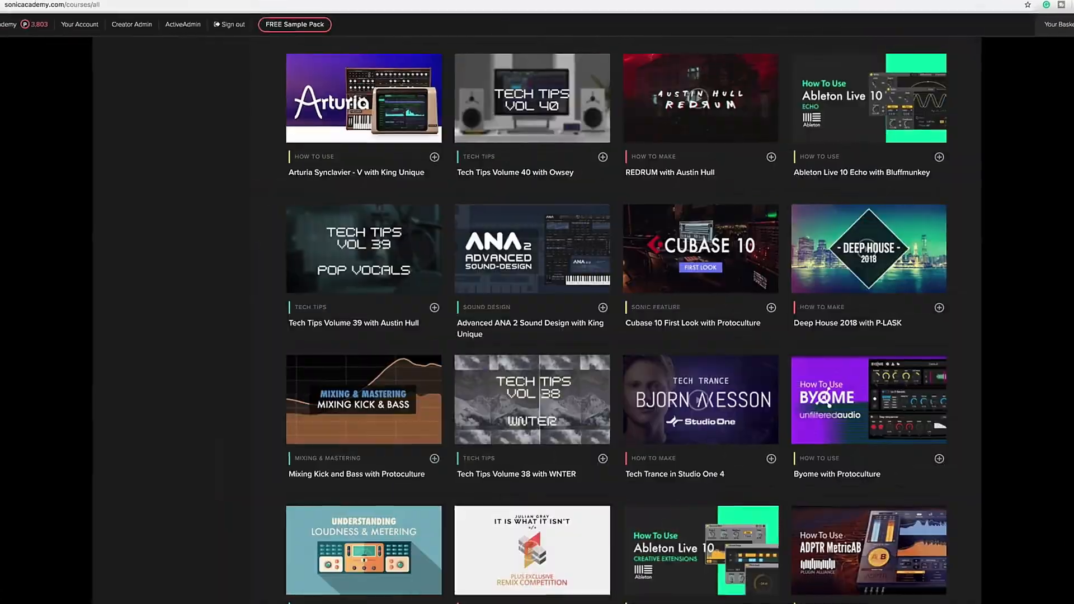
{"action": "left_click", "coordinate": [405, 194]}
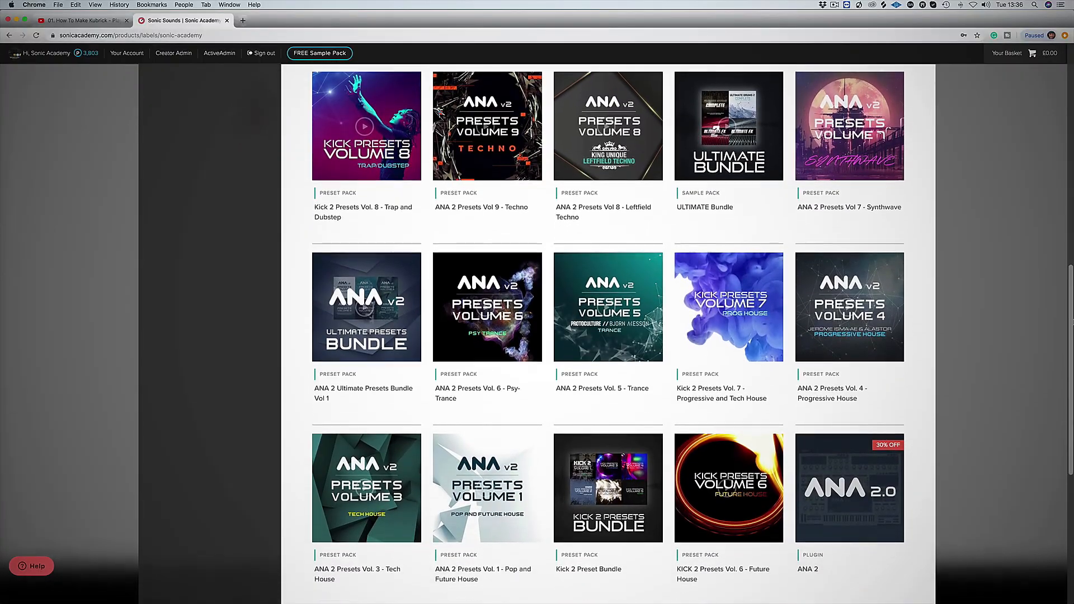
{"action": "scroll", "coordinate": [608, 336], "scroll_direction": "down", "scroll_amount": 3}
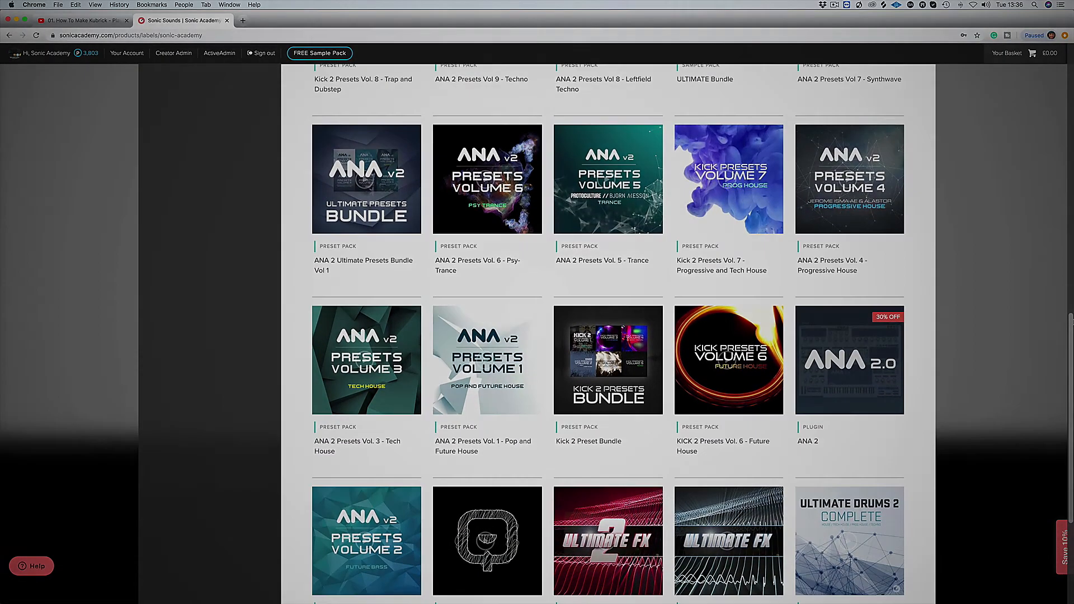